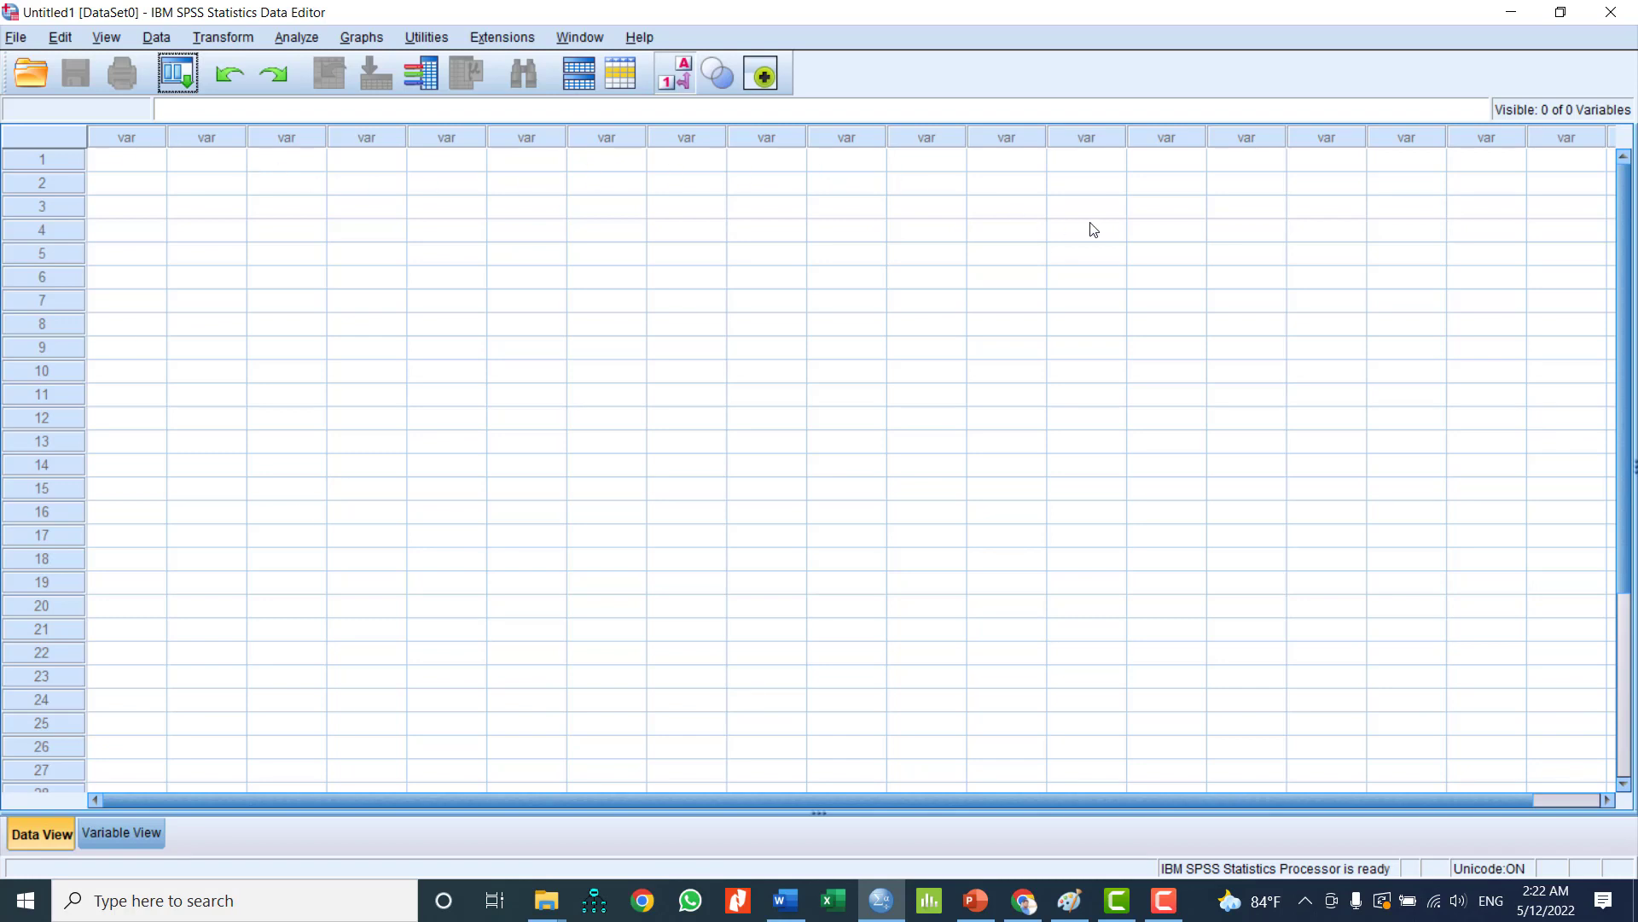
Step: Start importing data from an Excel file into the empty dataset
left_click(17, 39)
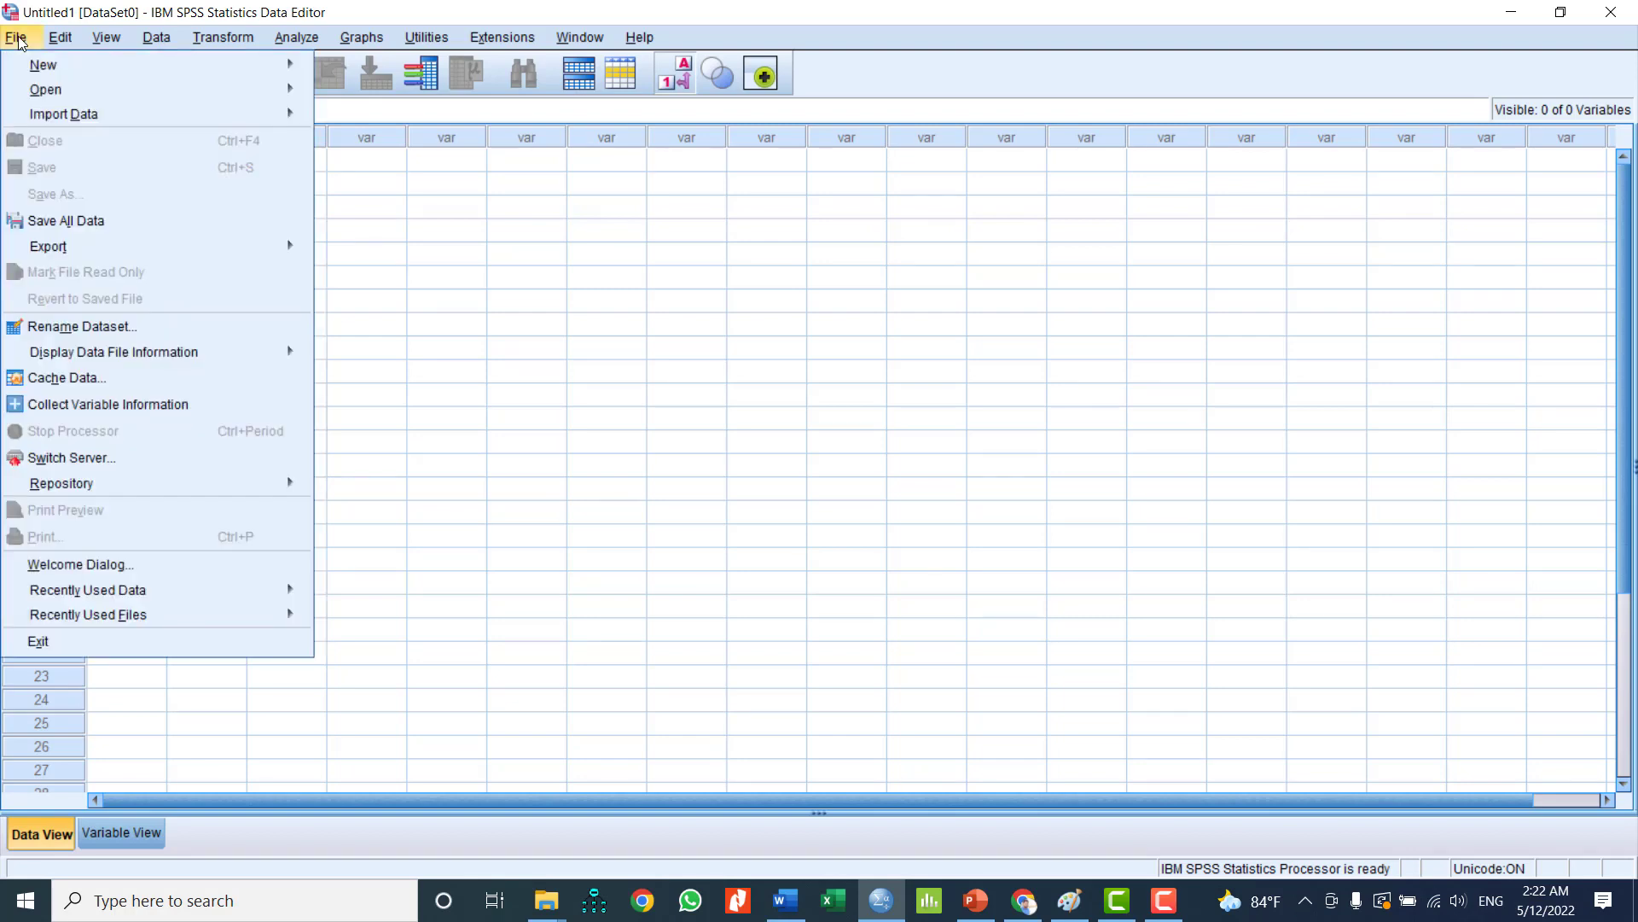
mouse_move(63, 116)
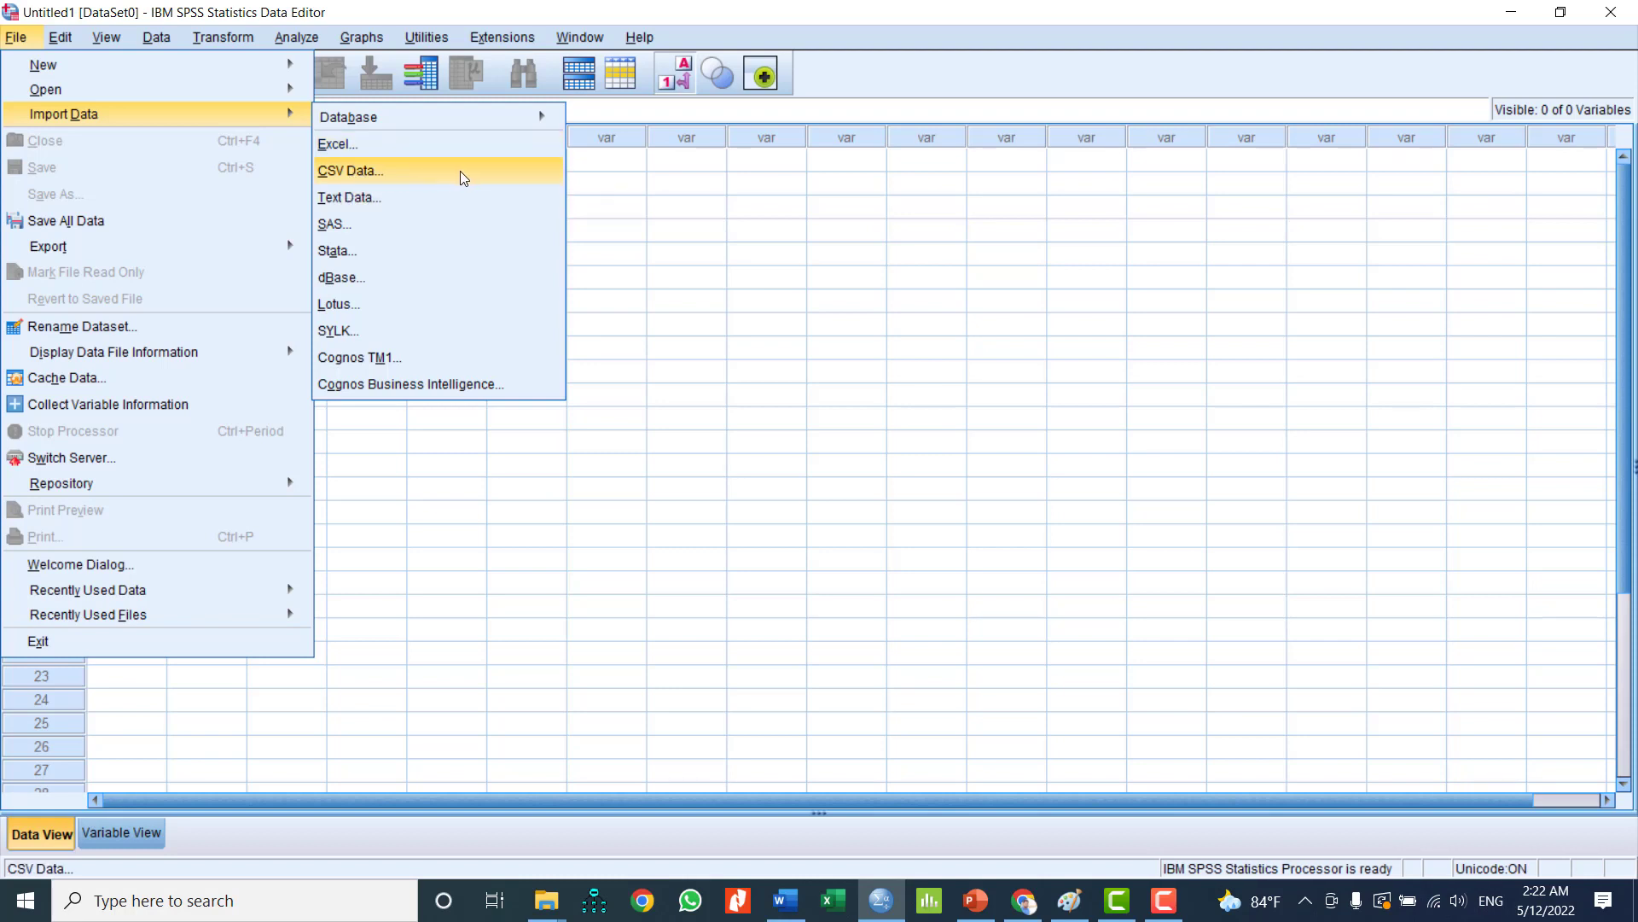
mouse_move(467, 121)
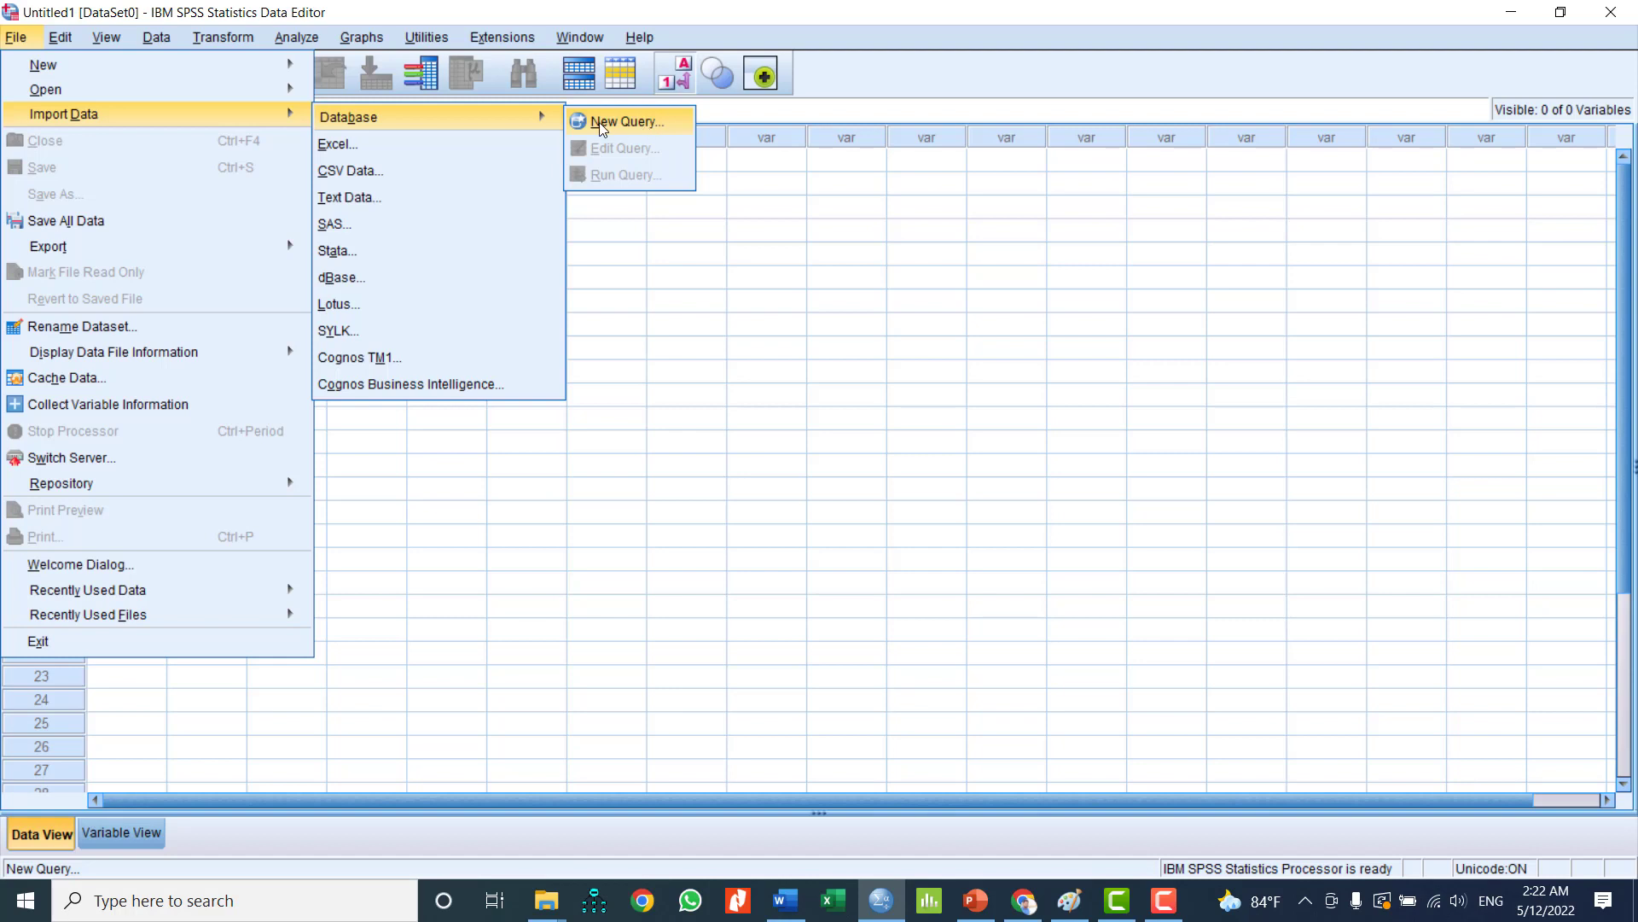
mouse_move(410, 129)
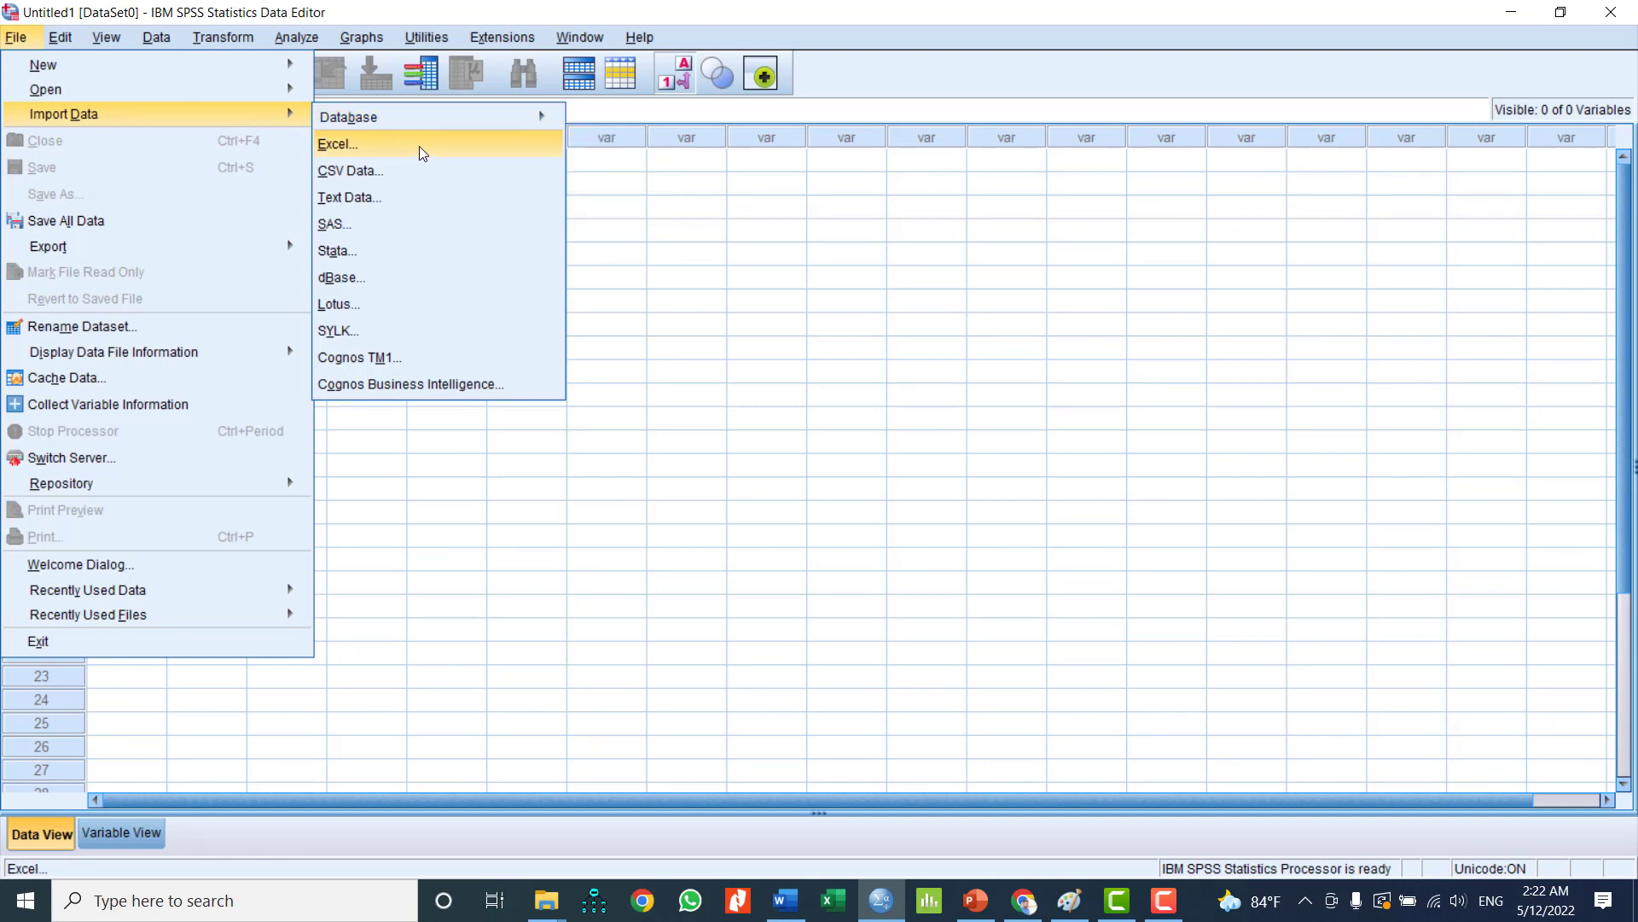
left_click(418, 146)
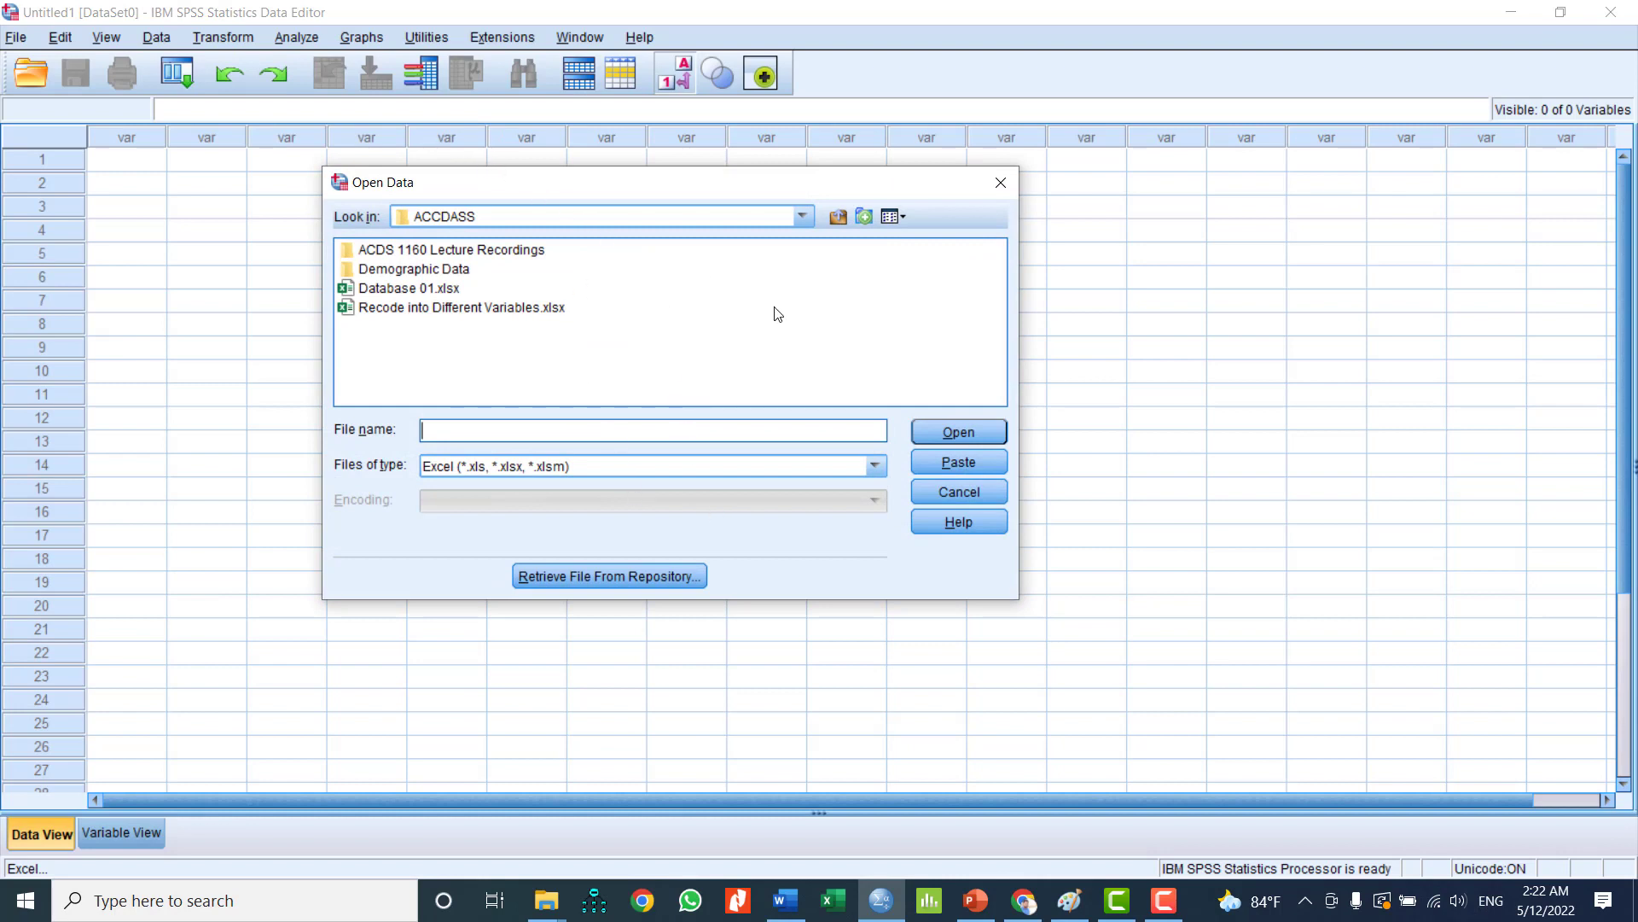
Step: Browse the Local Disk (C:) to the IBM folder inside Program Files
left_click(803, 219)
scroll(523, 309, "up", 1)
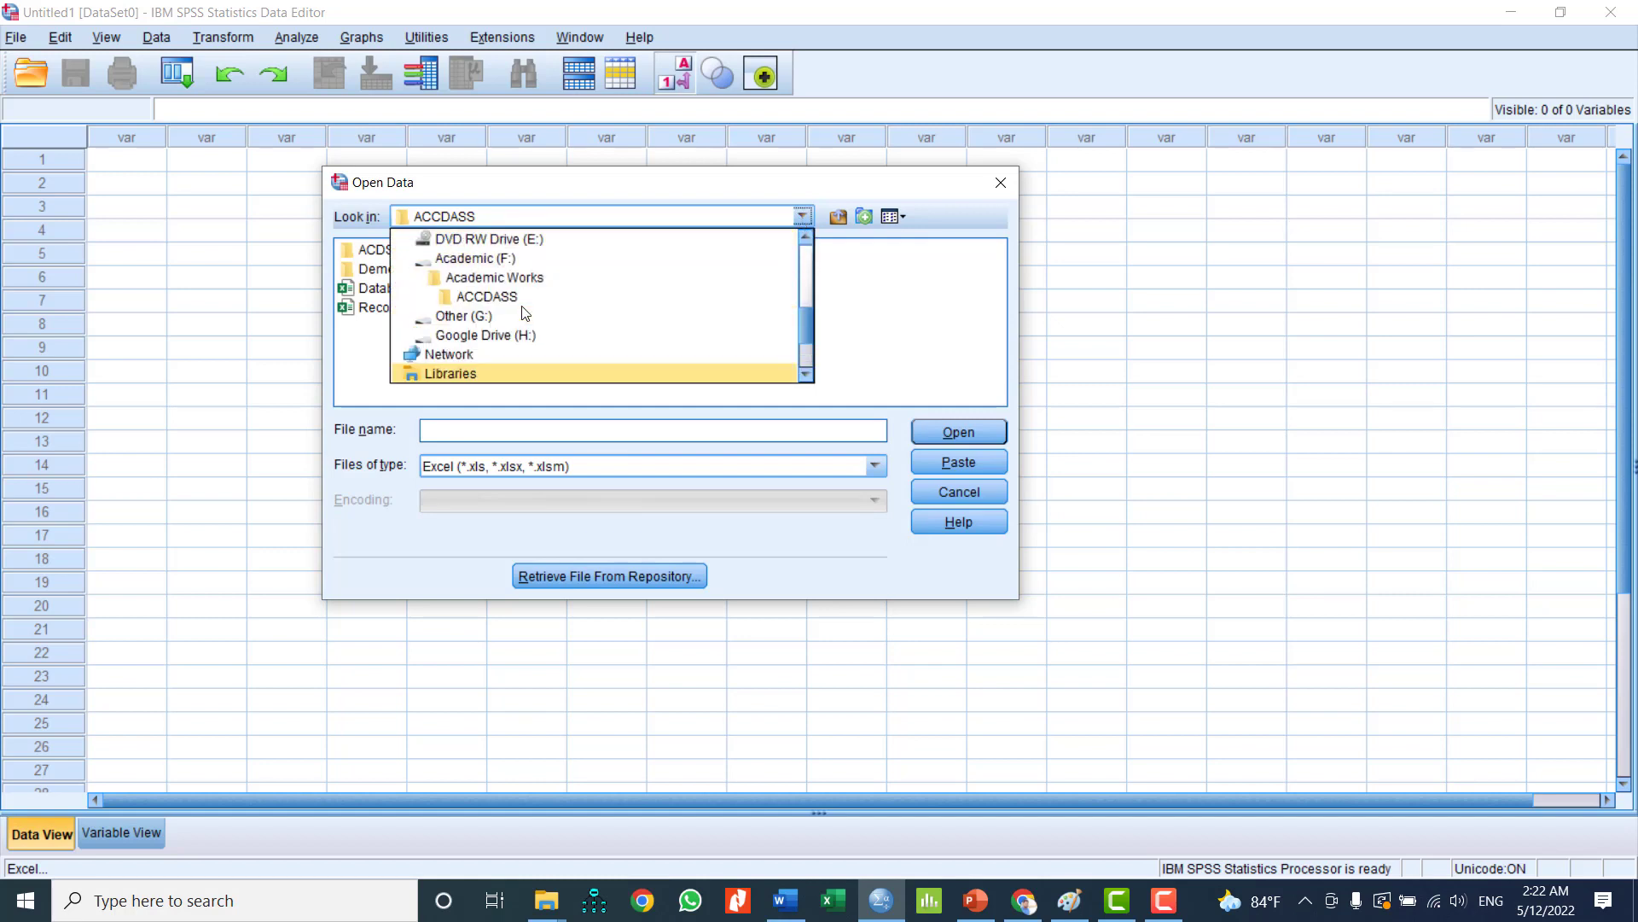
scroll(523, 312, "up", 2)
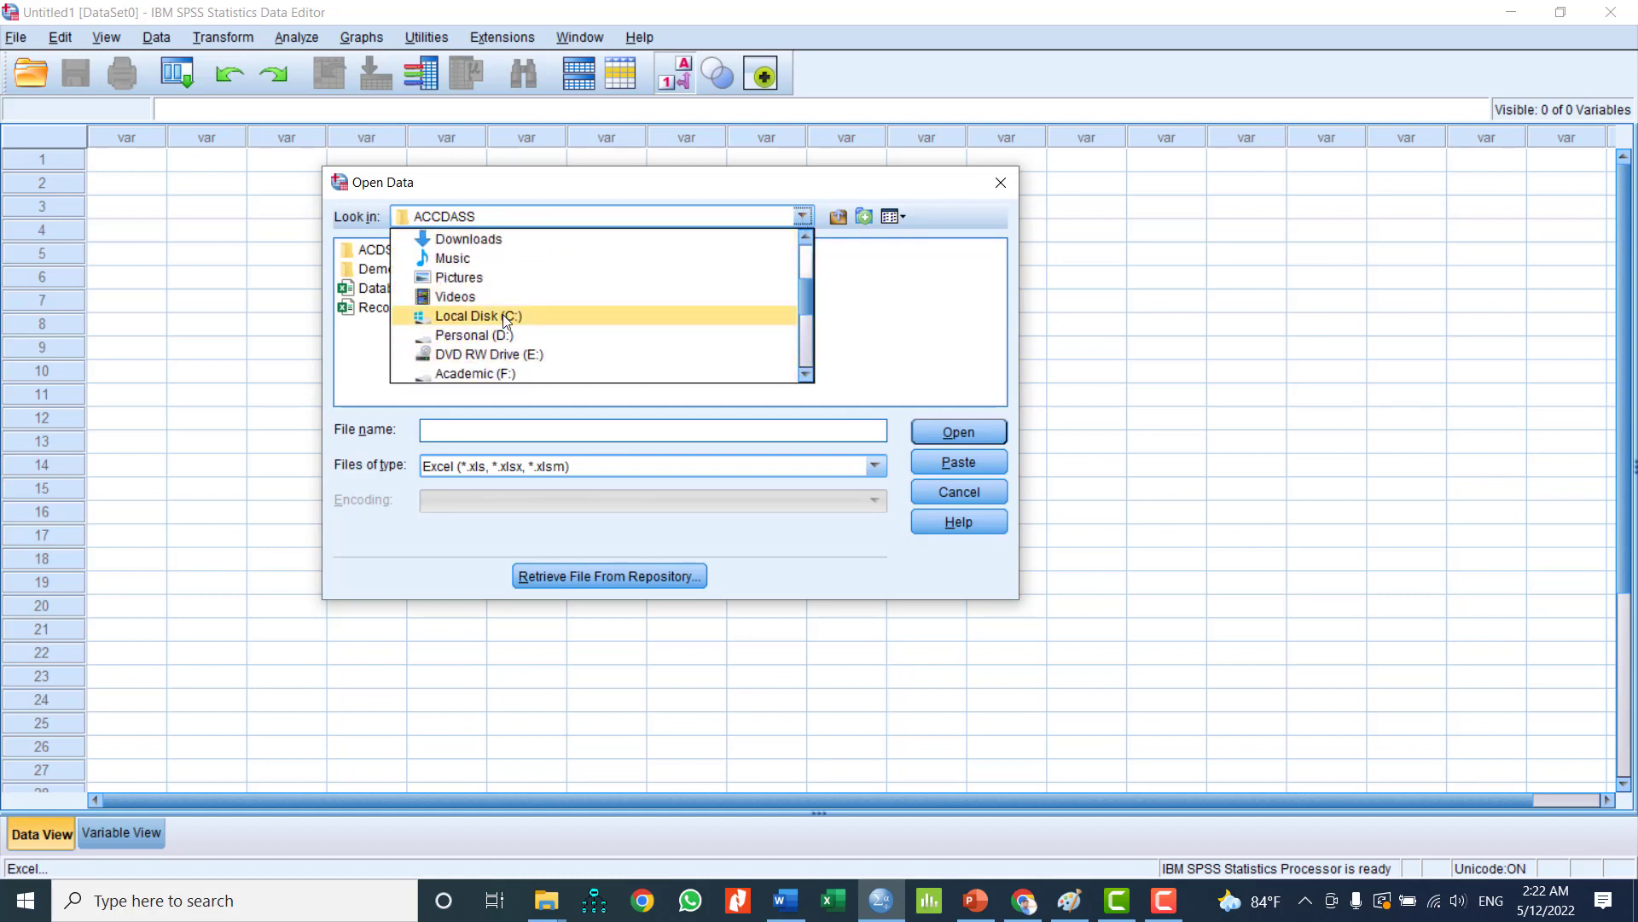
left_click(507, 320)
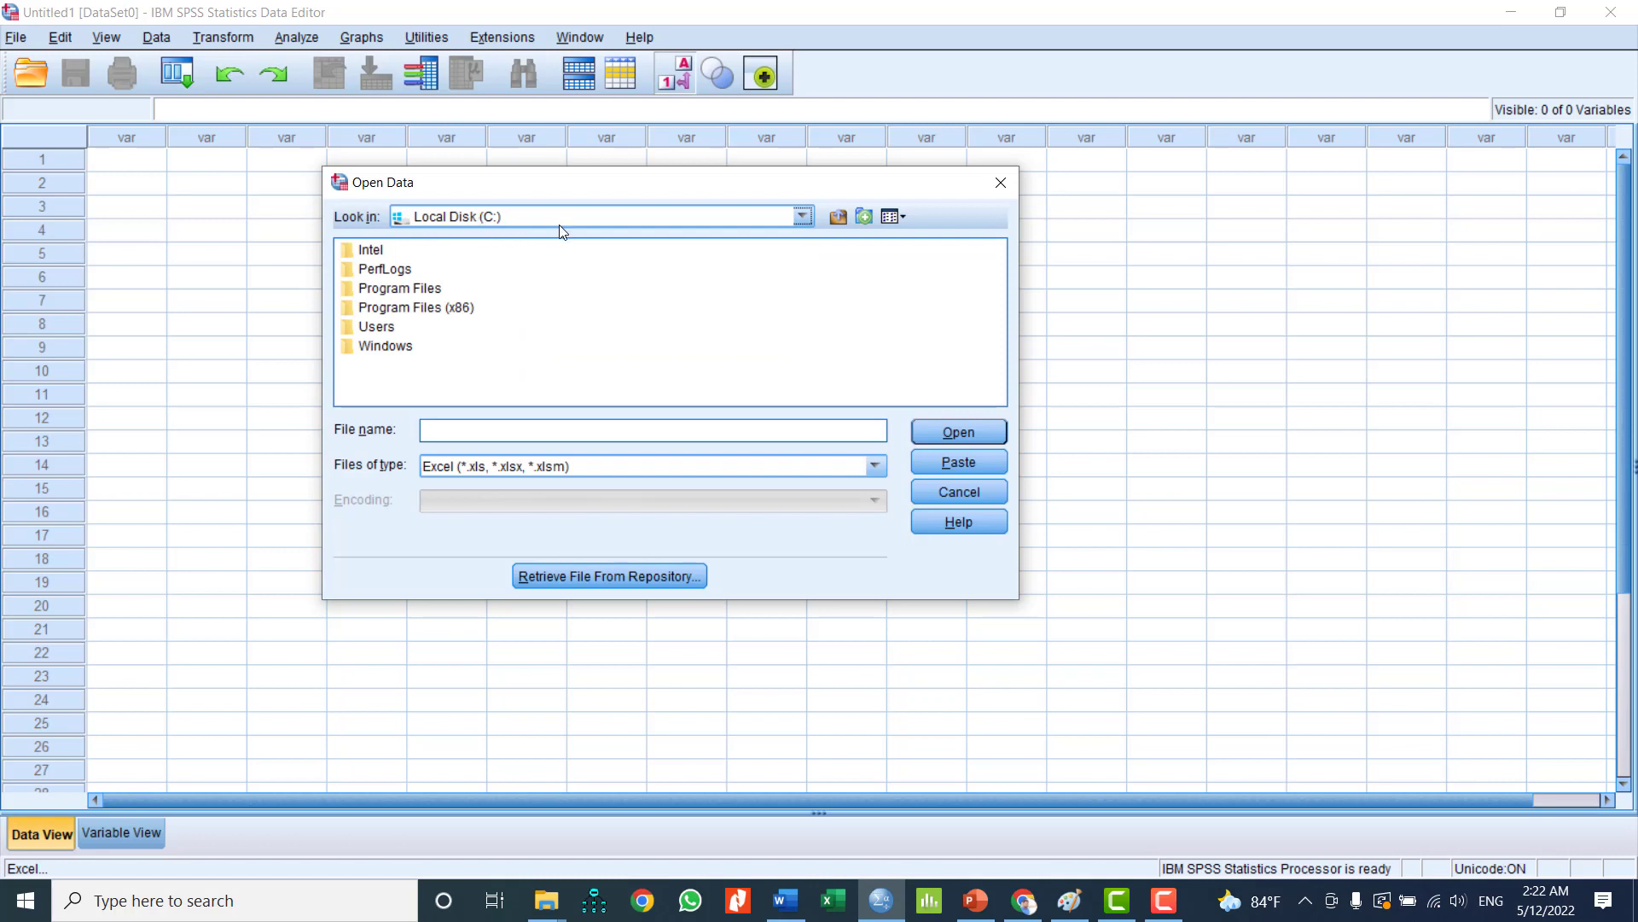
double_click(428, 291)
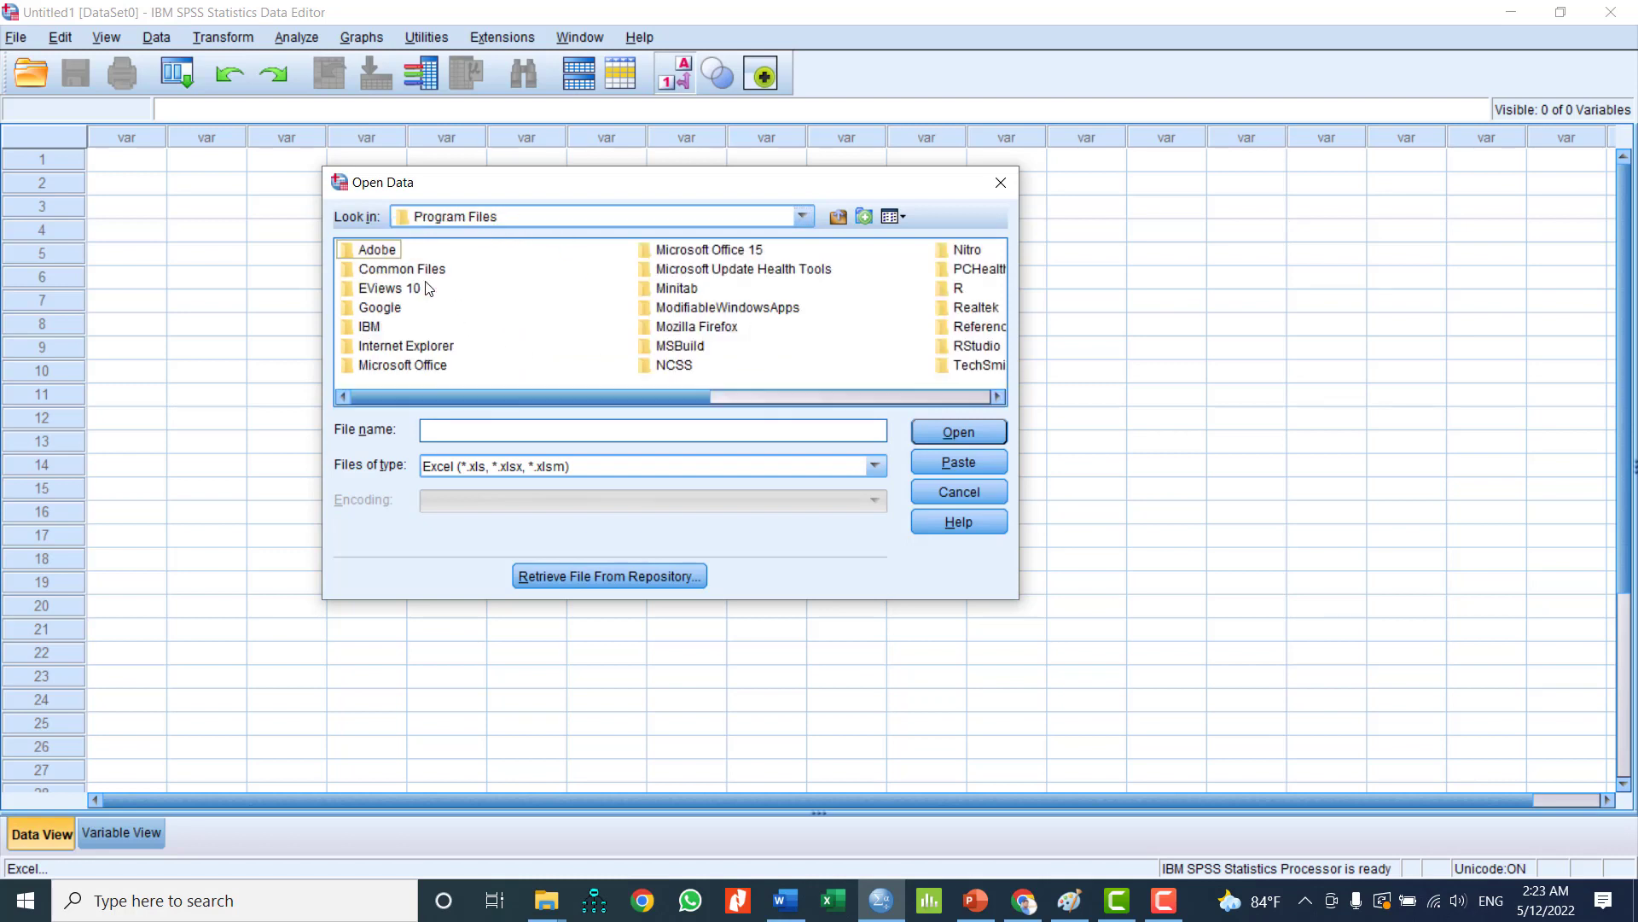
double_click(373, 327)
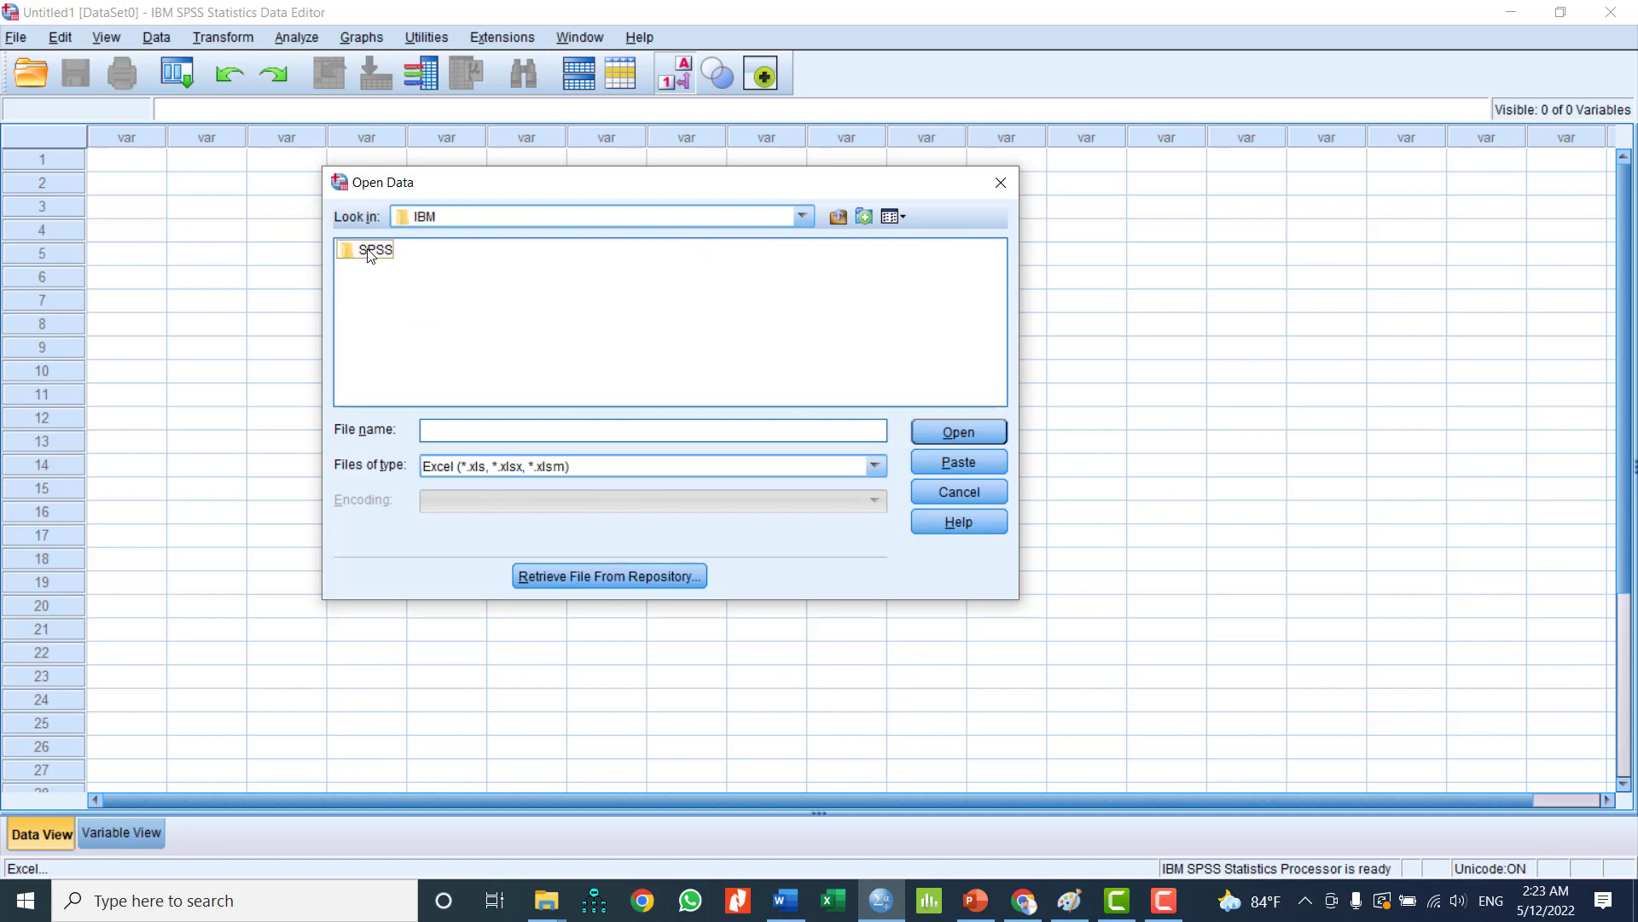
Step: Browse through SPSS, Statistics, 26 and Samples to the English folder and open demo.xlsx
double_click(368, 253)
left_click(373, 254)
double_click(373, 253)
double_click(372, 253)
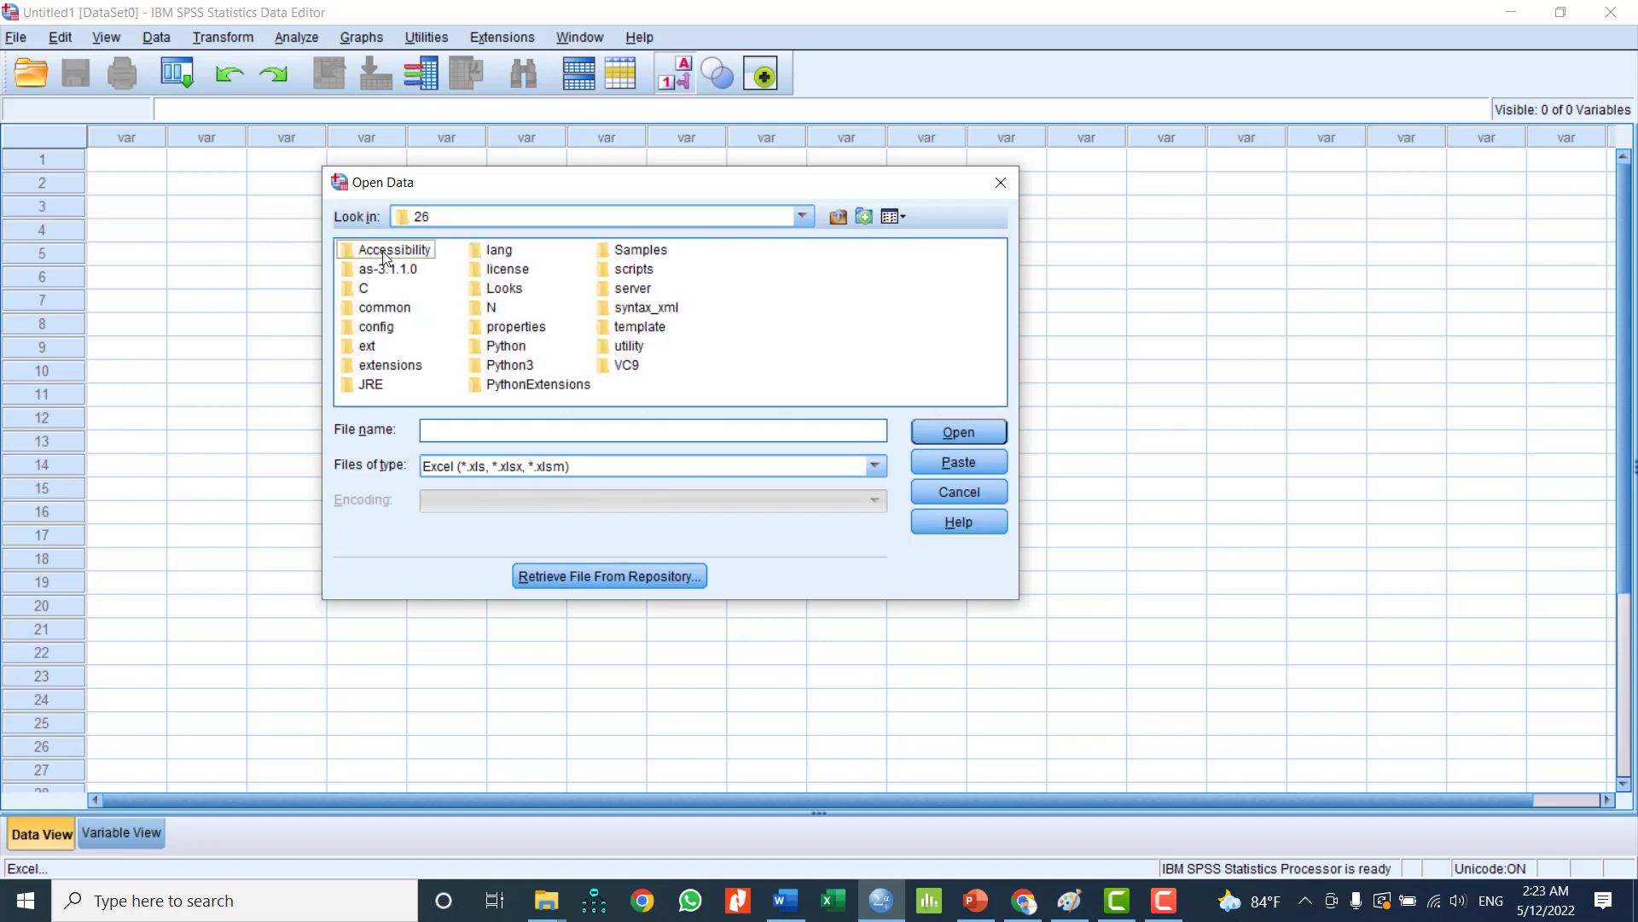
double_click(651, 253)
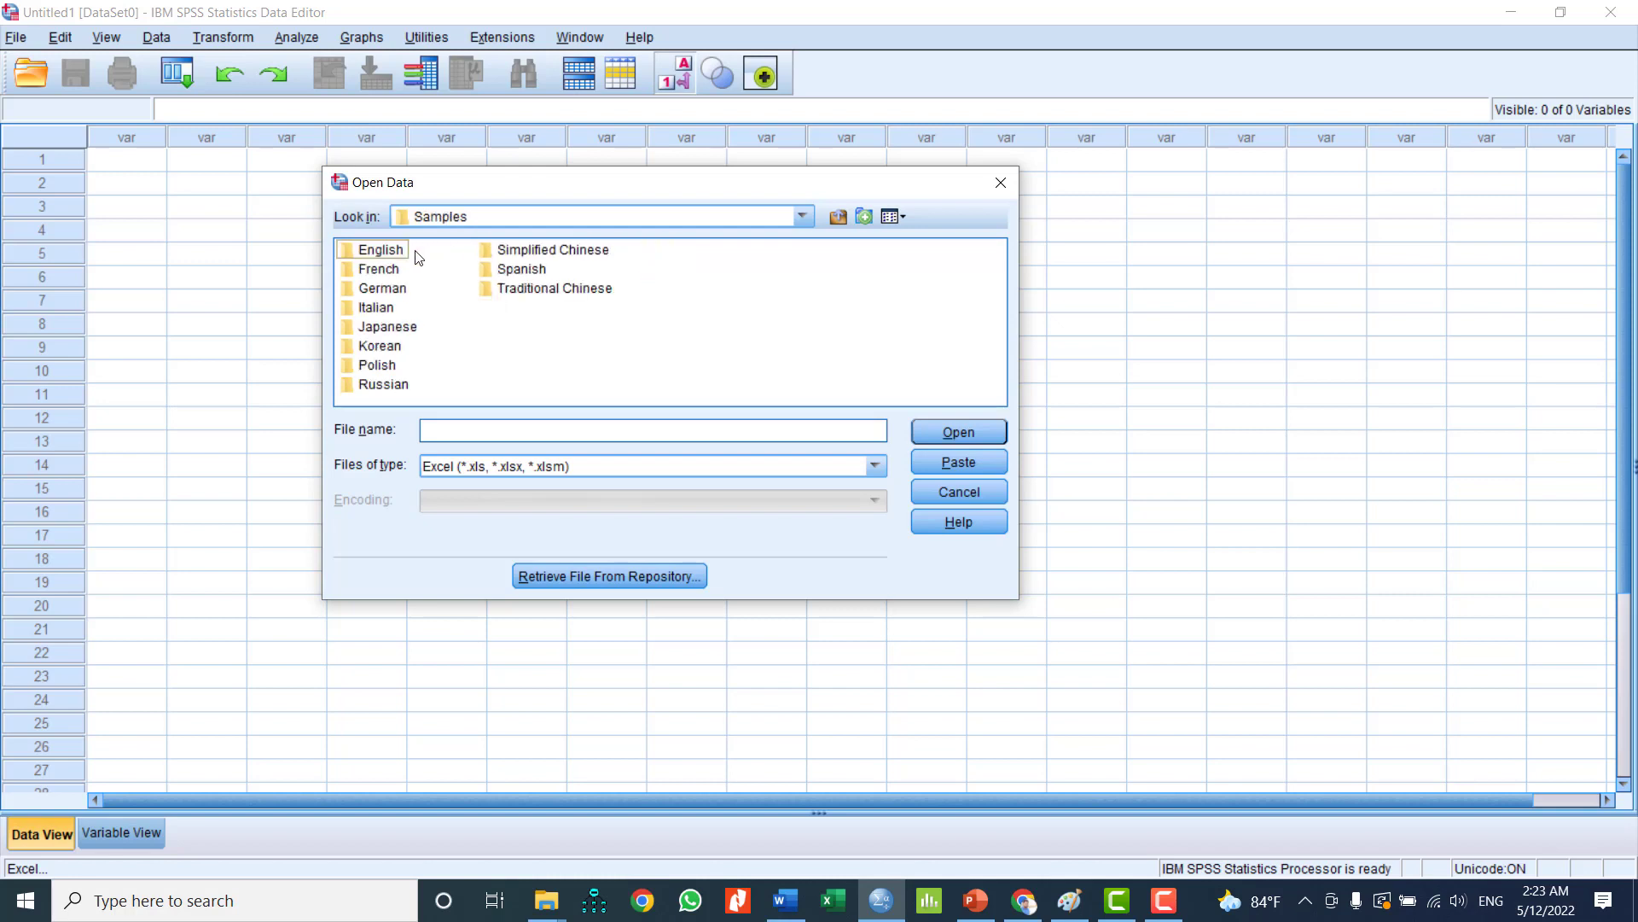
double_click(389, 254)
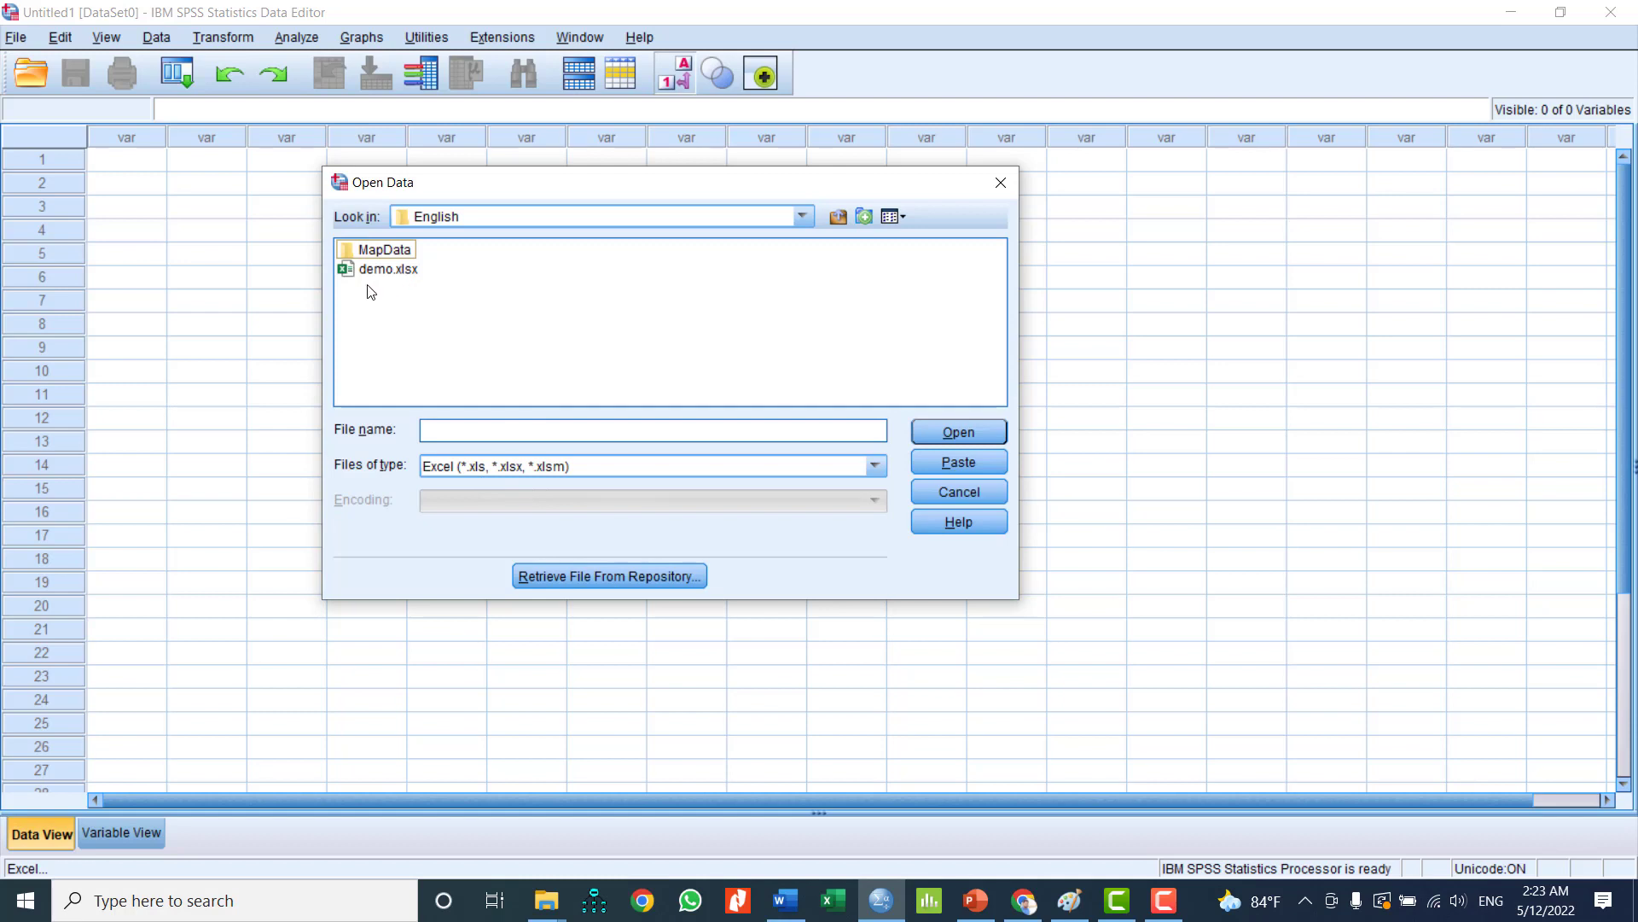
left_click(389, 276)
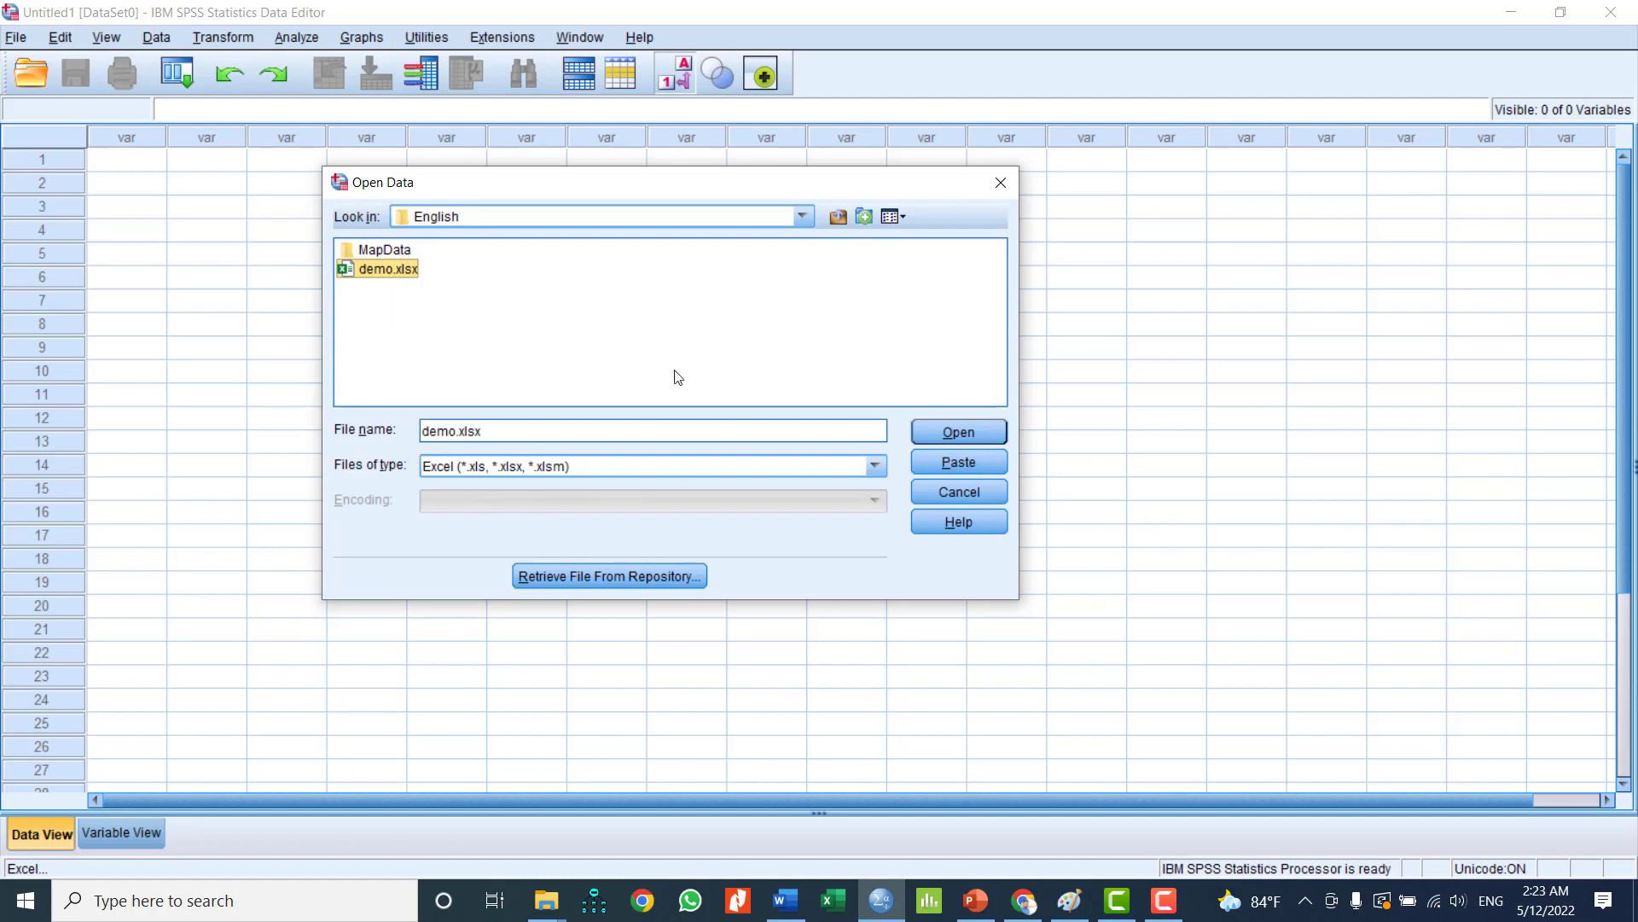
left_click(966, 433)
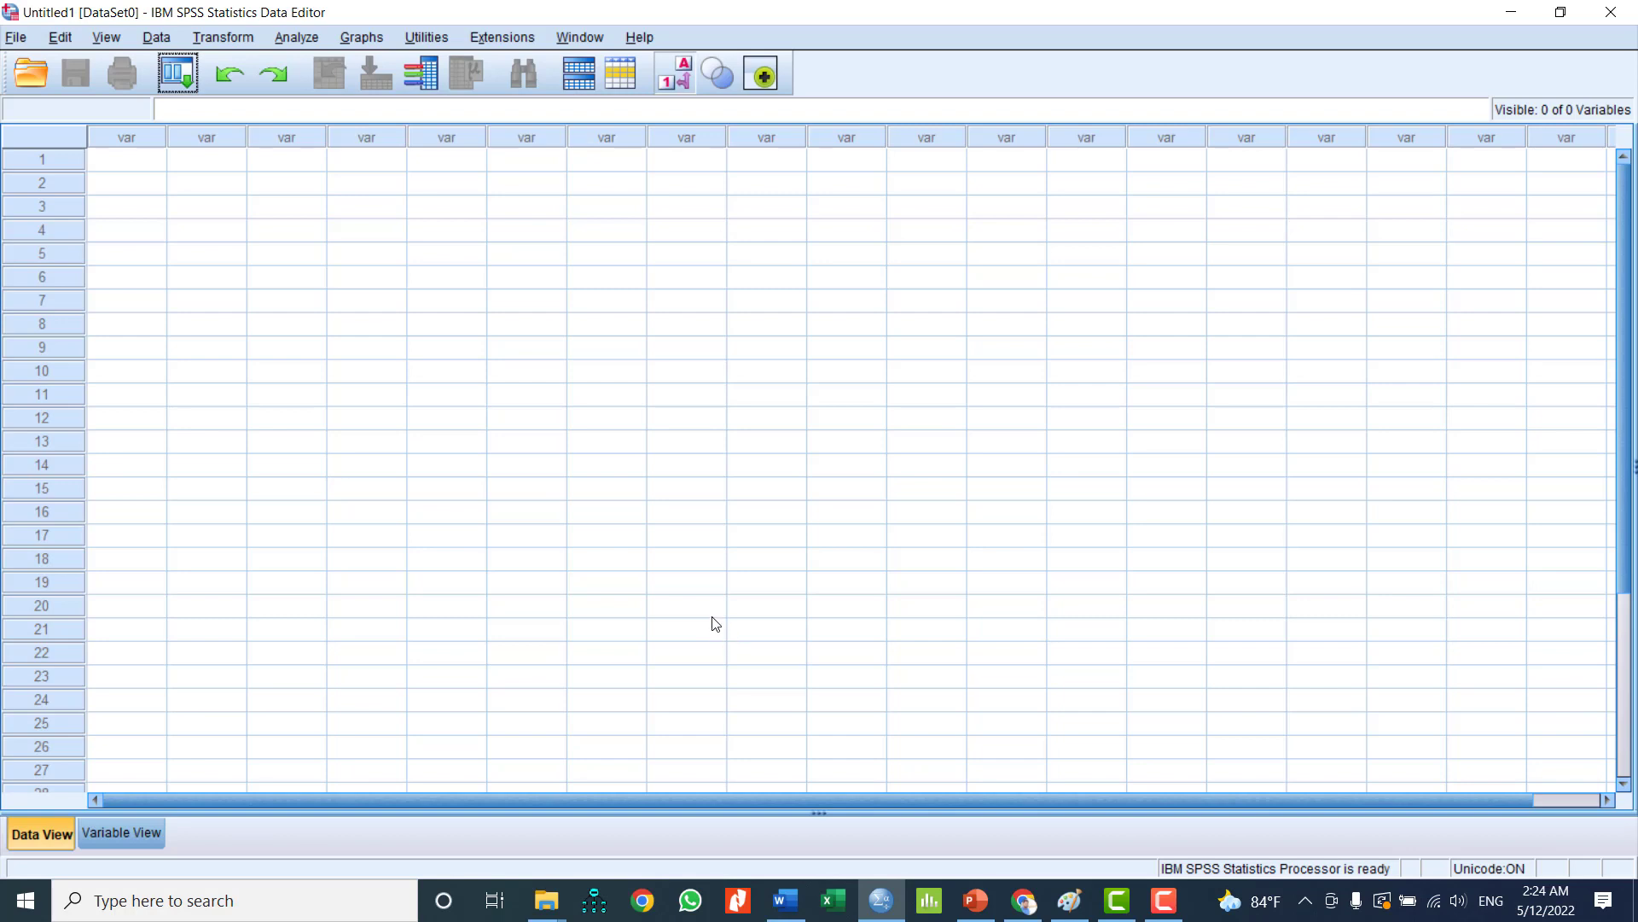
Step: Start the Excel import again and open demo.xlsx from the English samples folder to show its read options
left_click(19, 40)
mouse_move(77, 113)
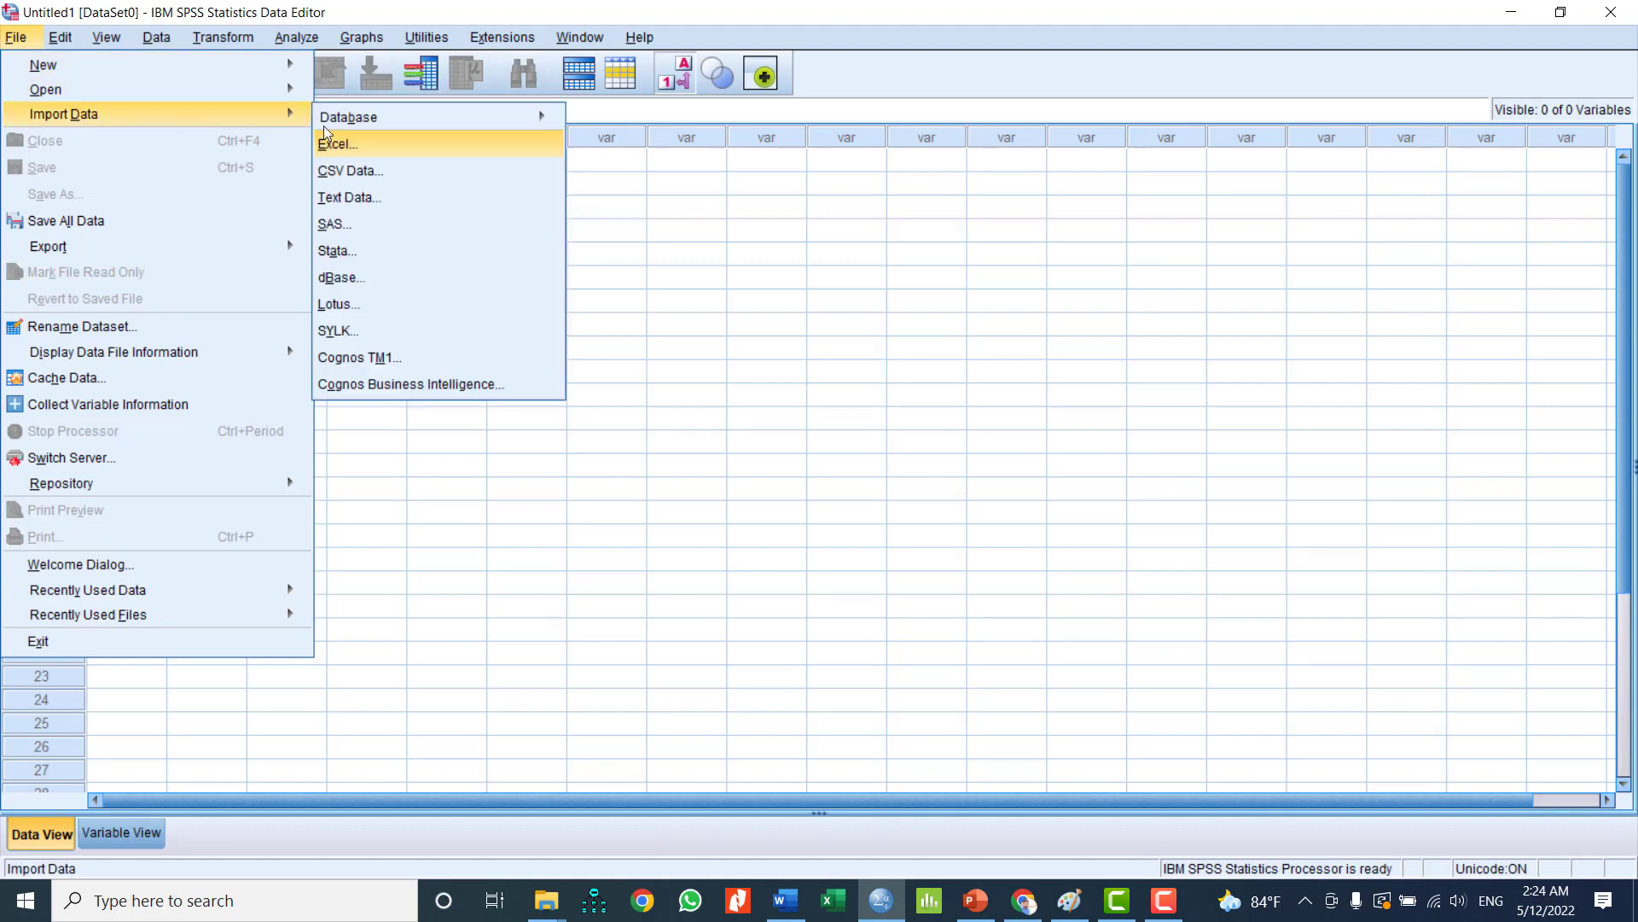
left_click(473, 143)
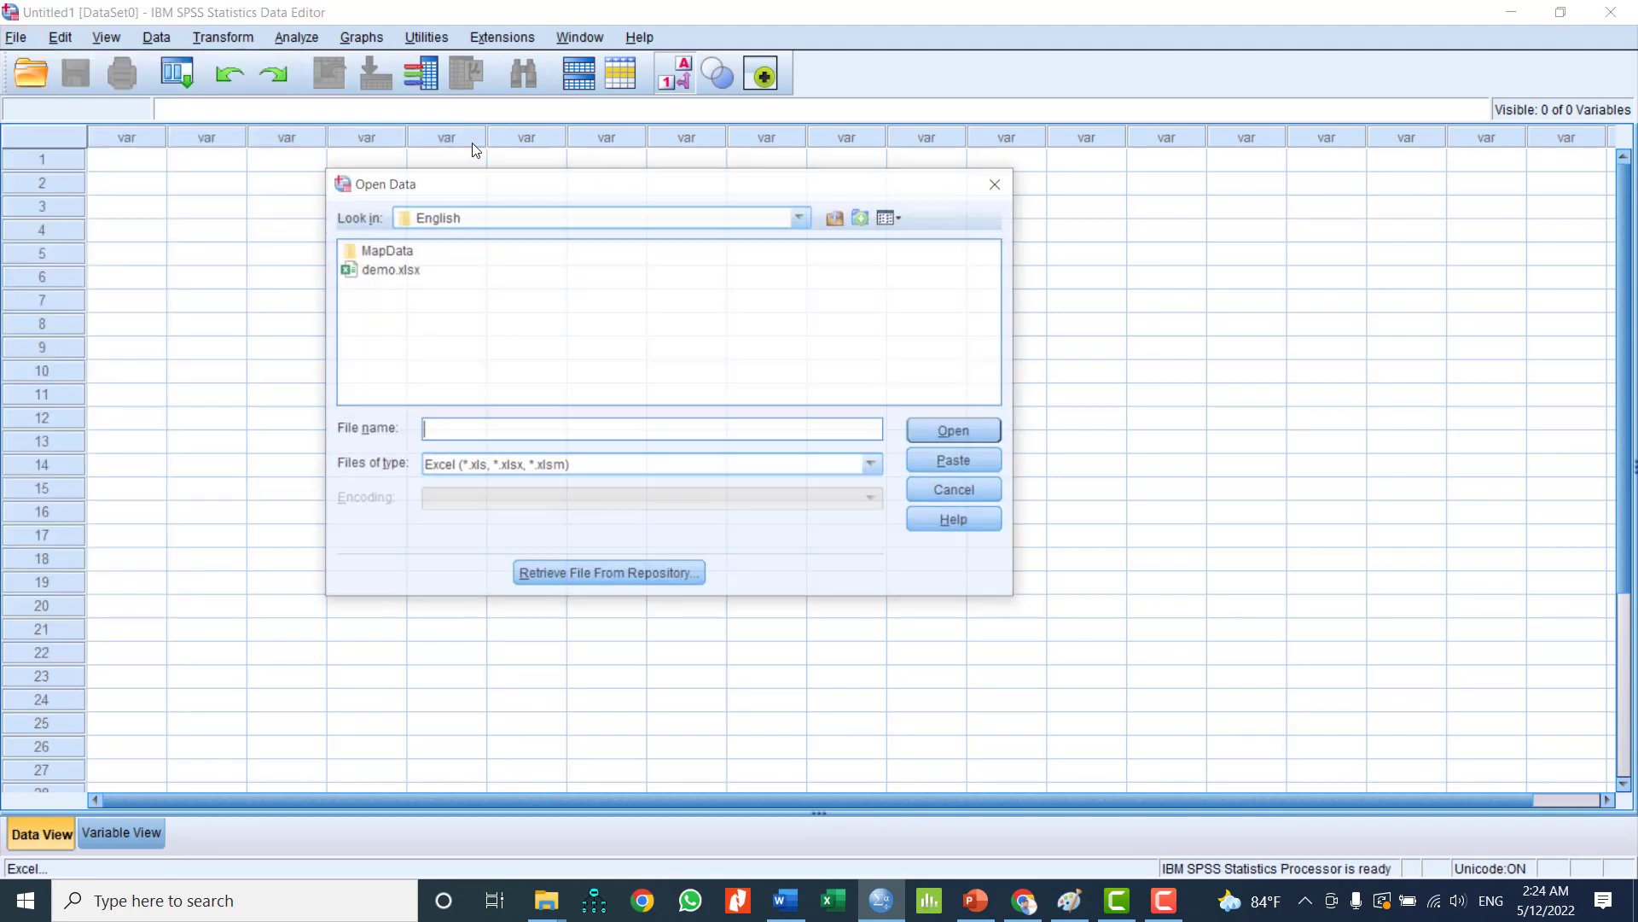
left_click(406, 272)
left_click(958, 432)
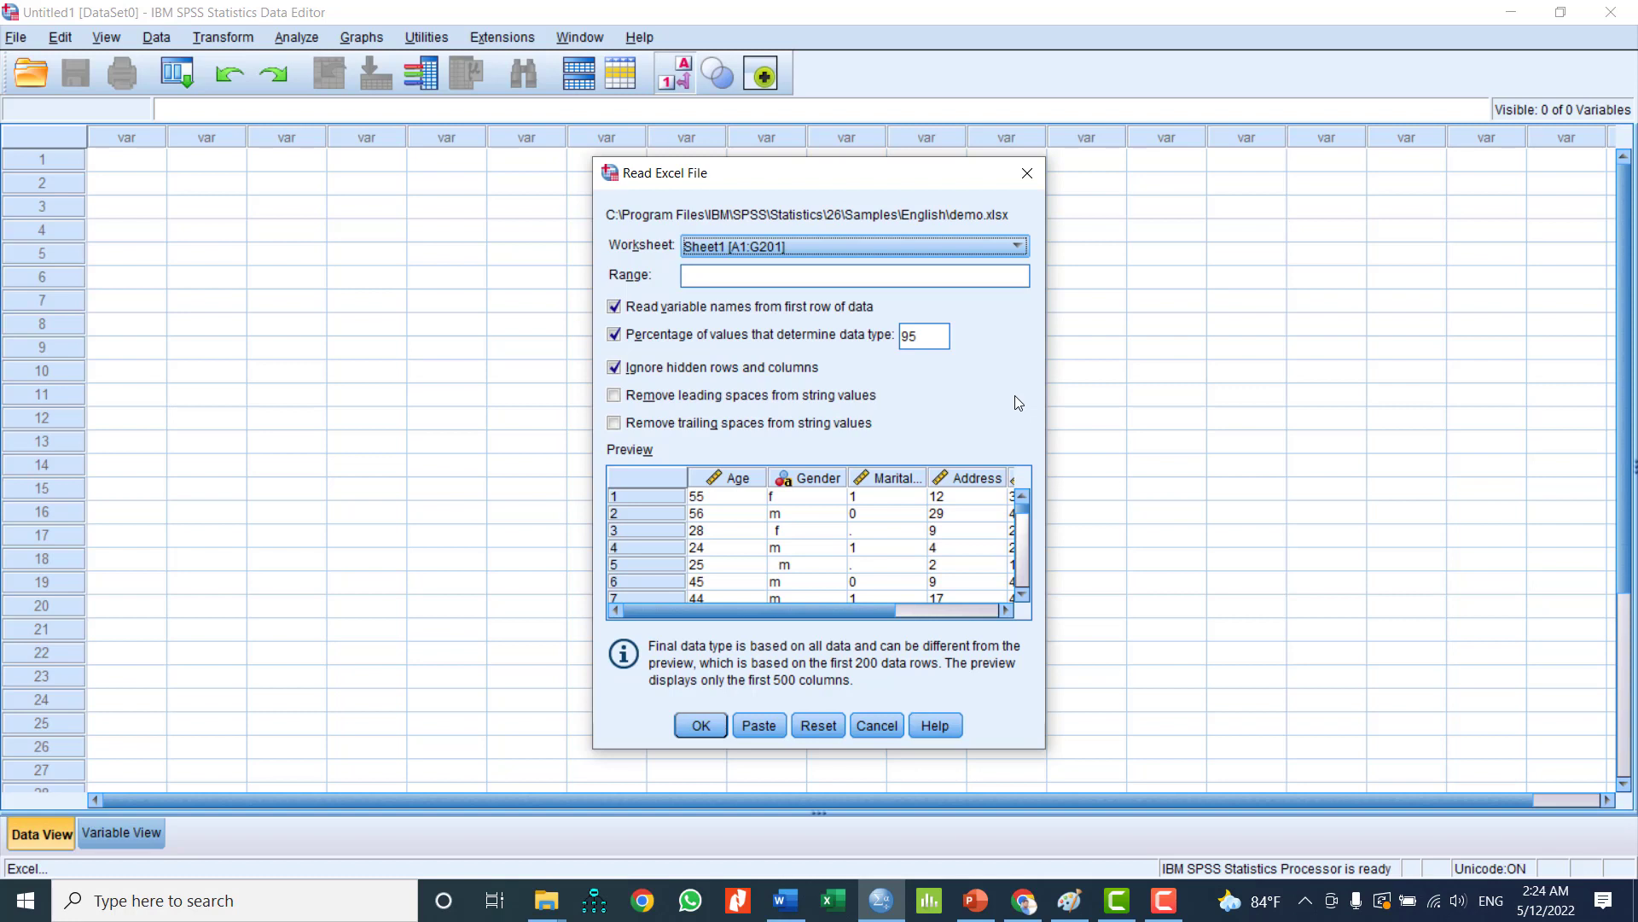
Step: Move the Read Excel File dialog aside and view which worksheets of demo.xlsx can be chosen
left_click_drag(812, 176, 949, 149)
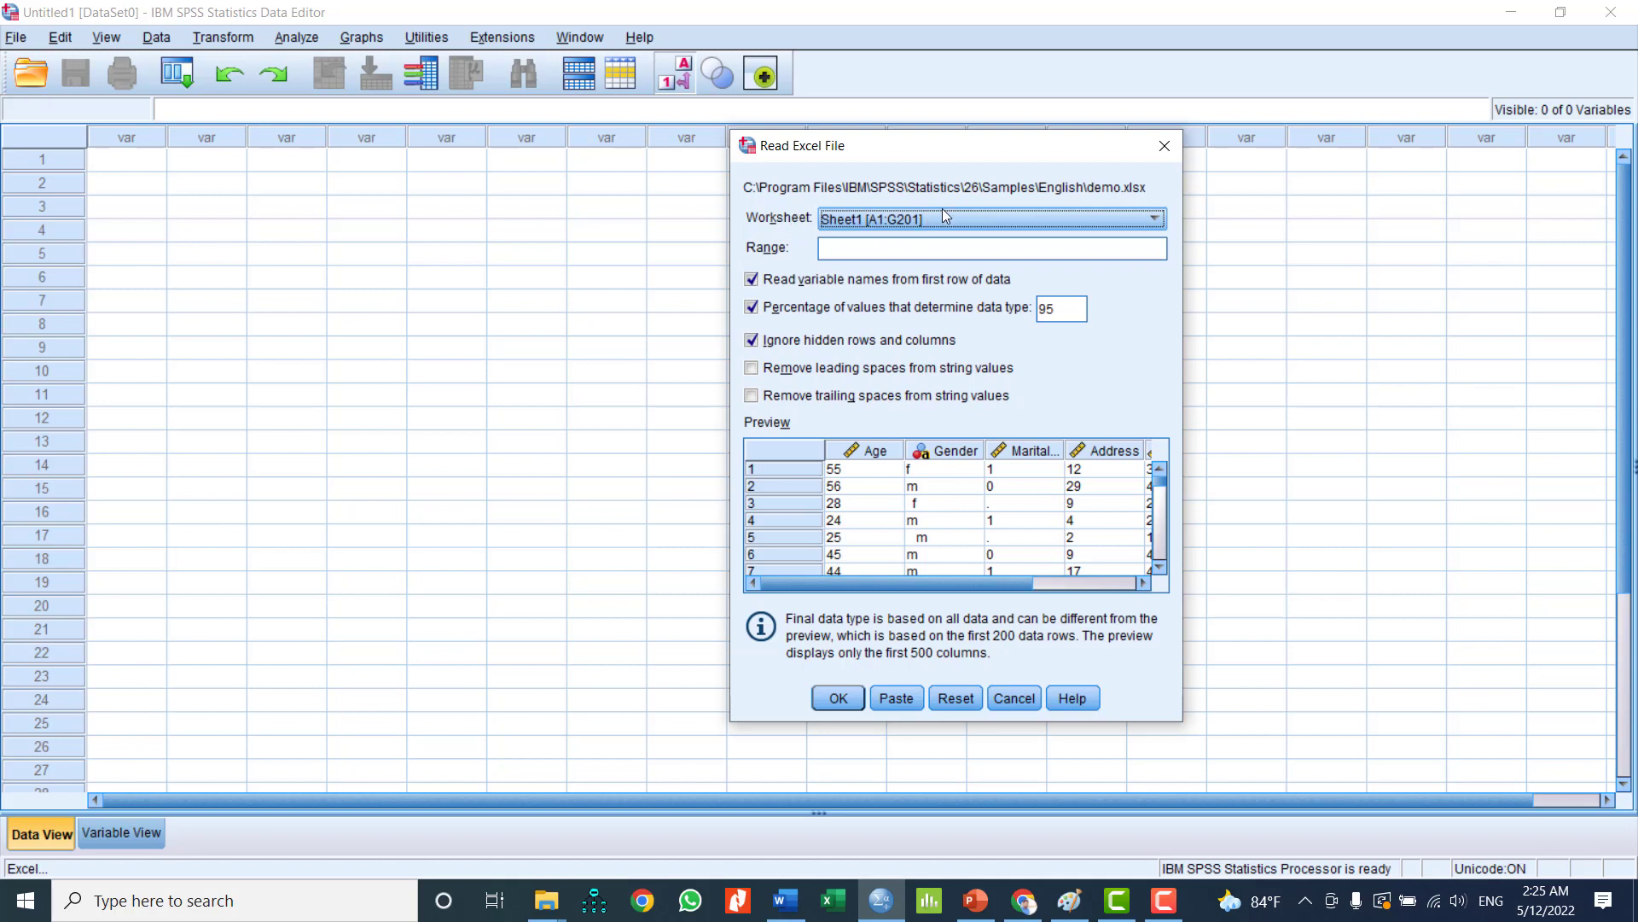
left_click(1014, 218)
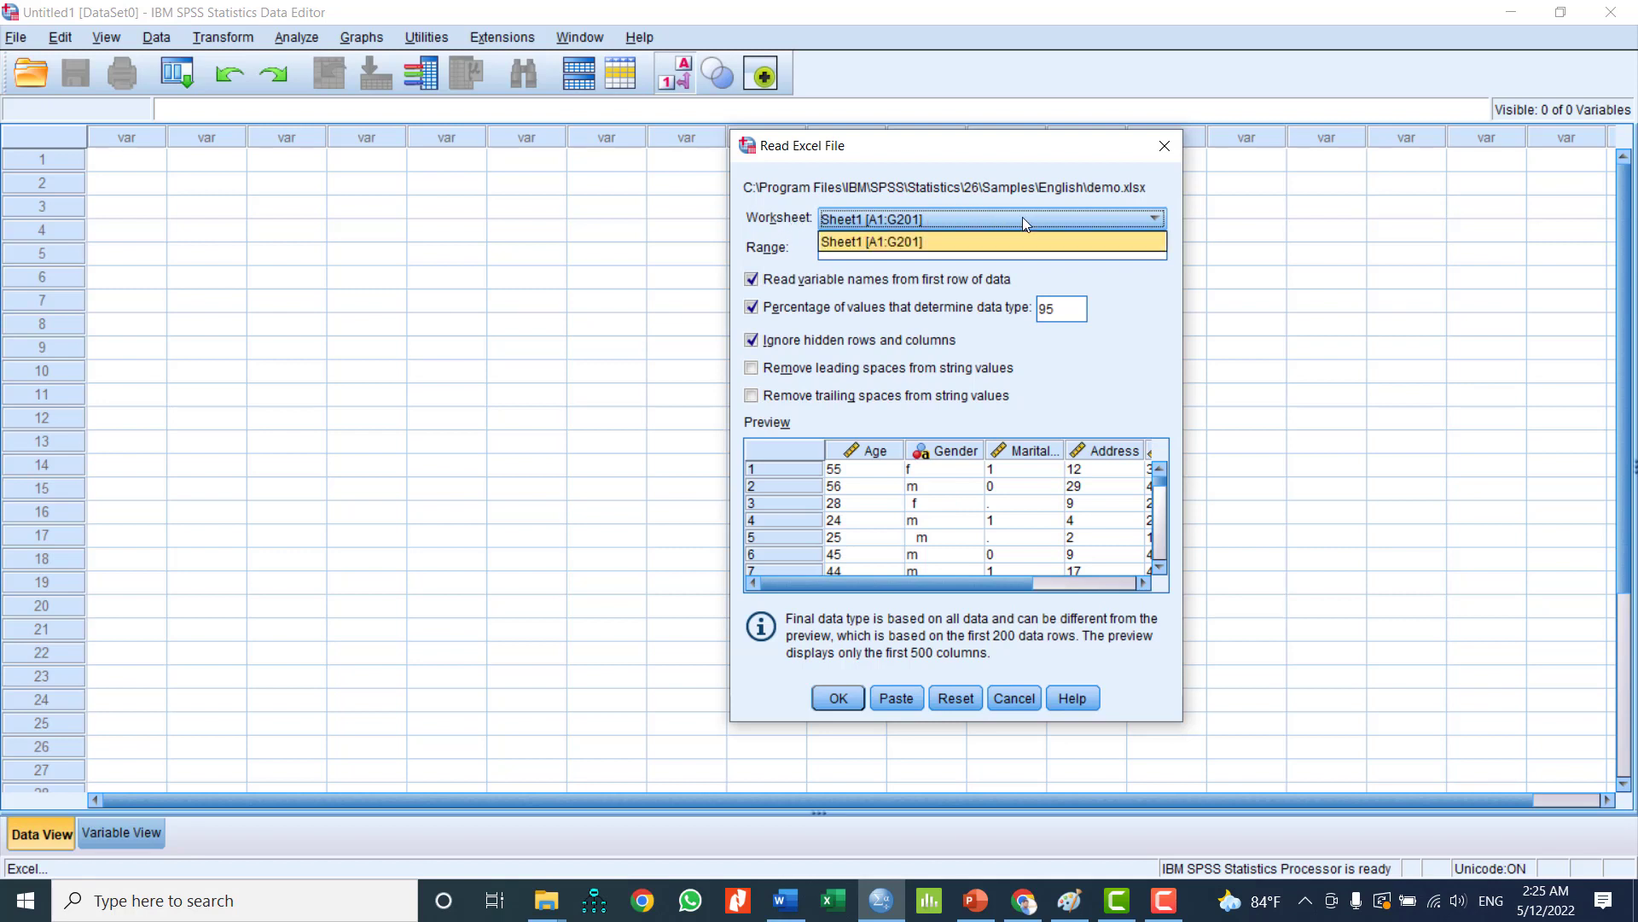
left_click(1174, 198)
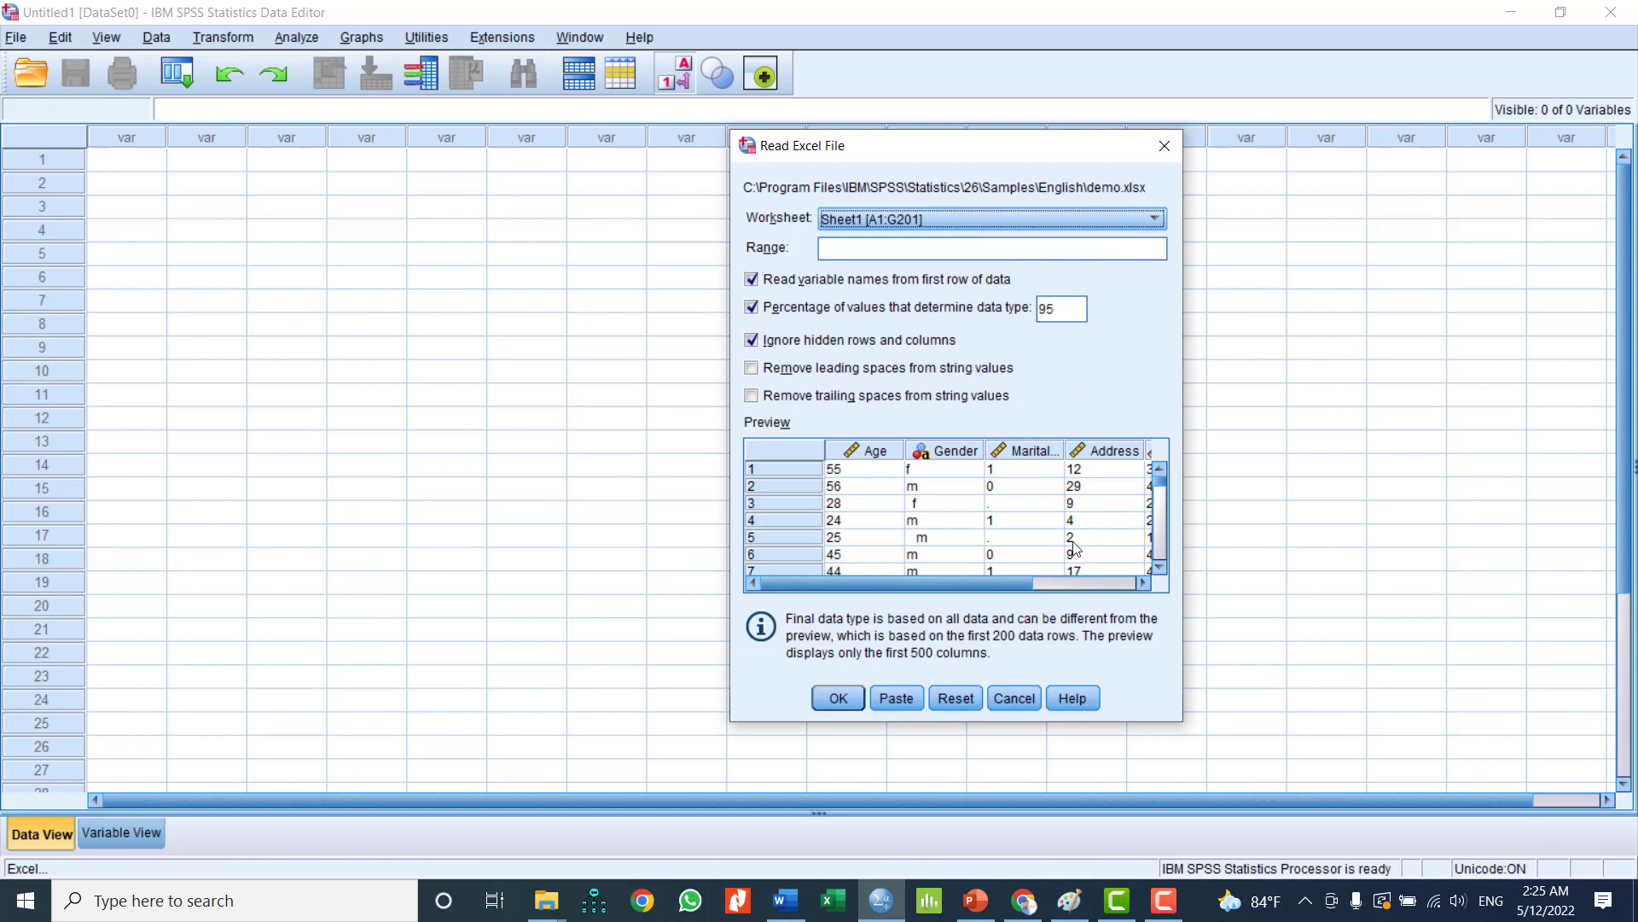
Step: Switch to the PowerPoint presentation, read the import instructions on slide 19, and compare them with the Read Excel File dialog in SPSS
mouse_move(979, 903)
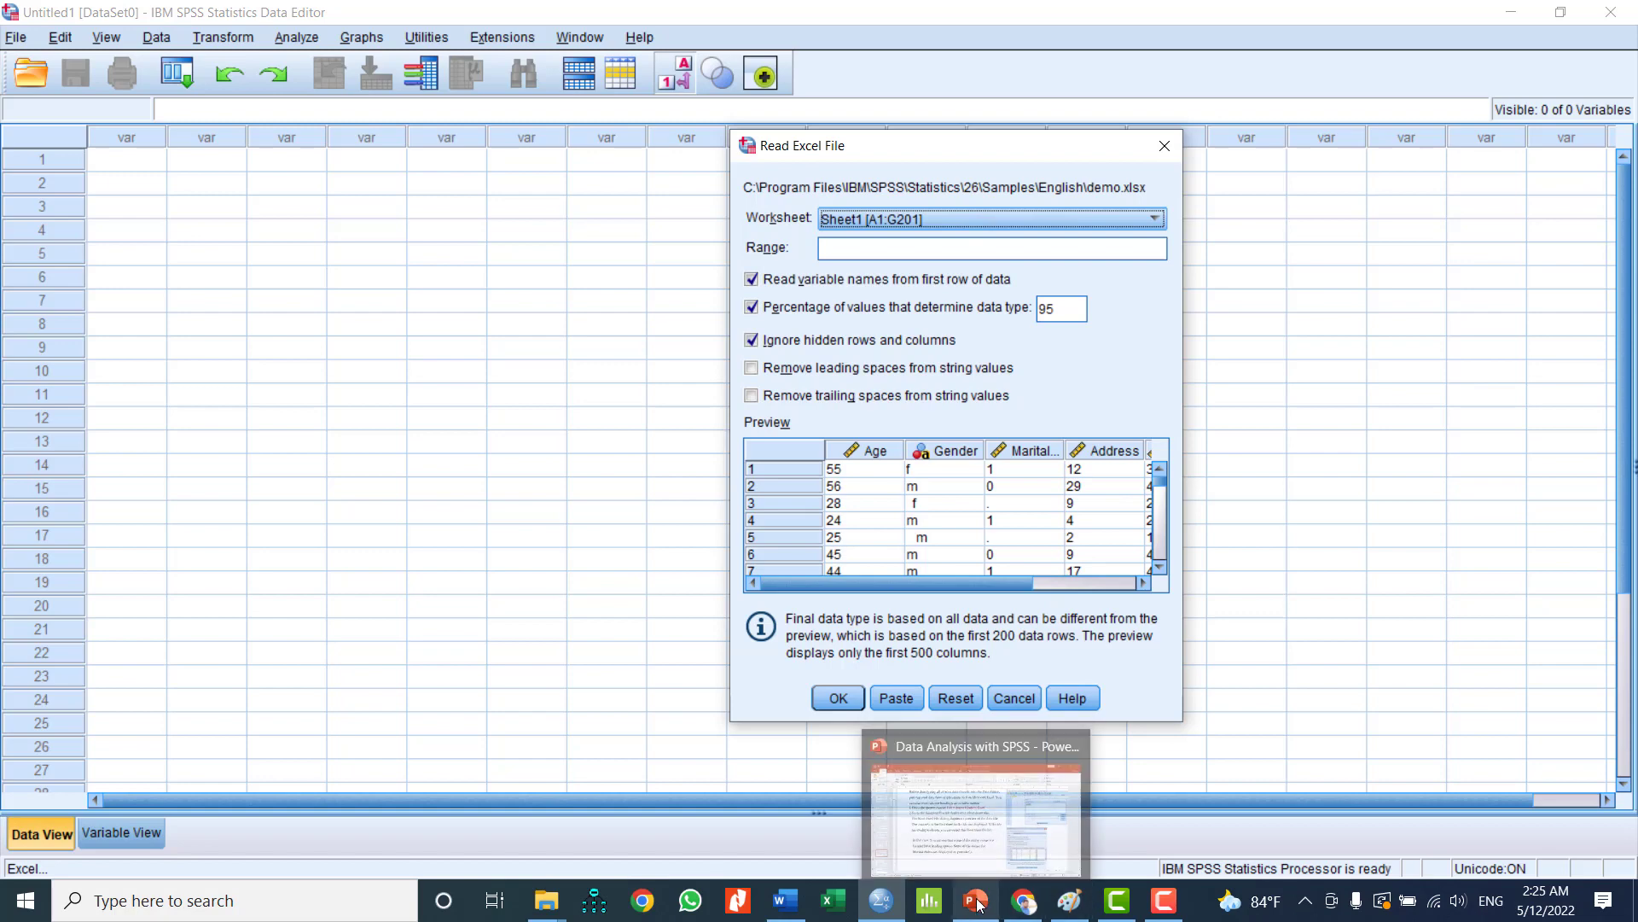
left_click(987, 854)
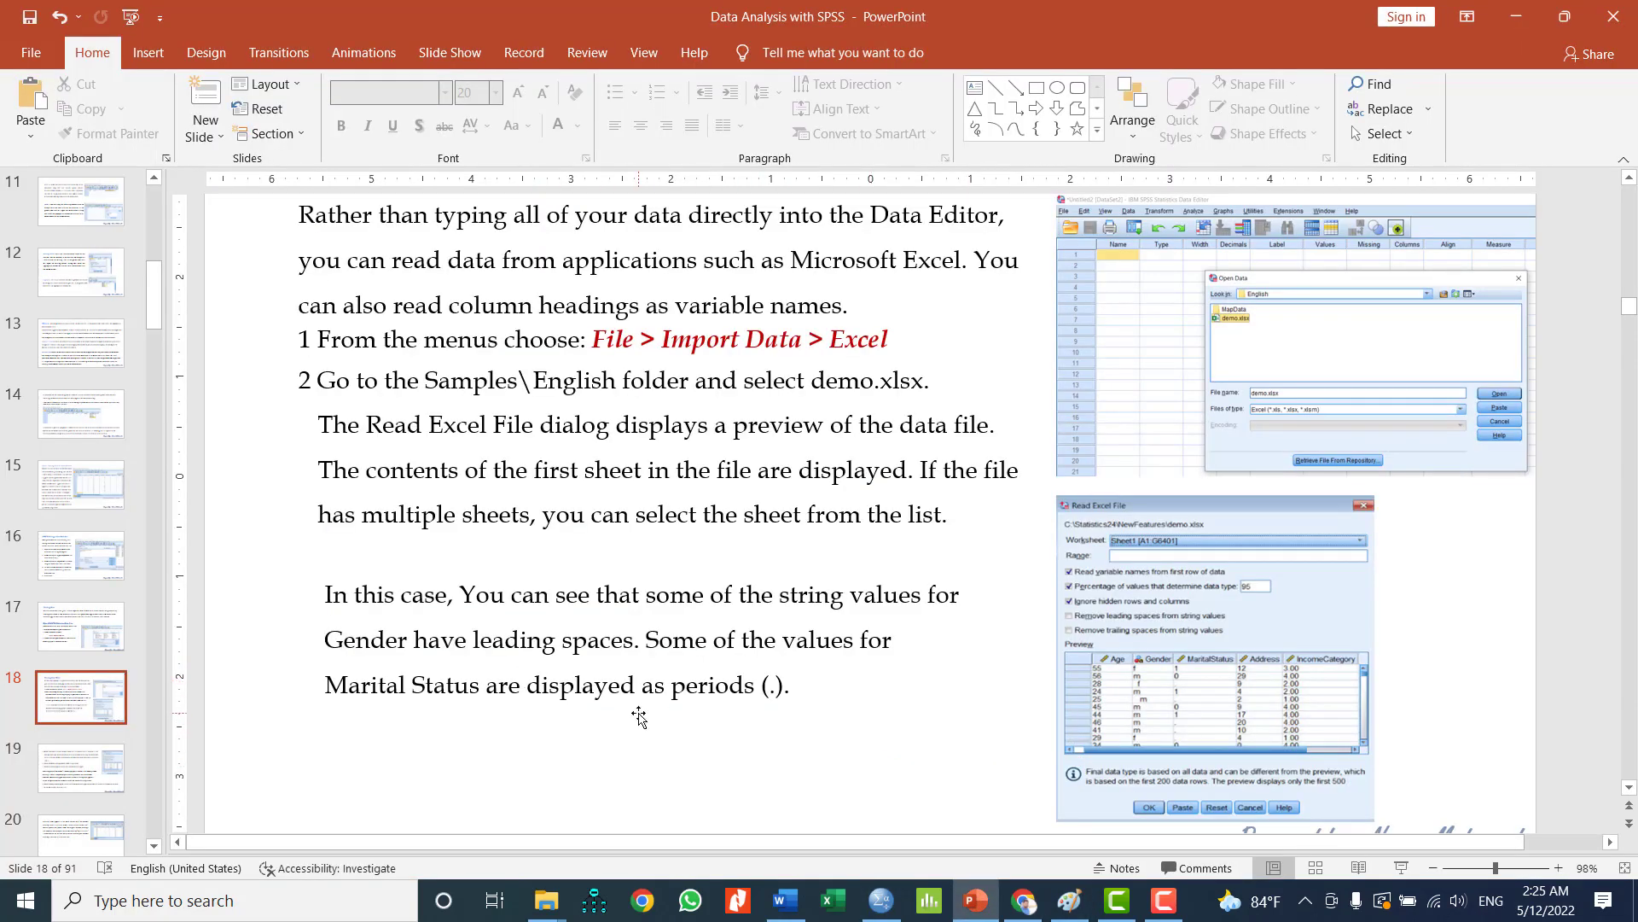
scroll(642, 719, "down", 1)
scroll(638, 716, "down", 2)
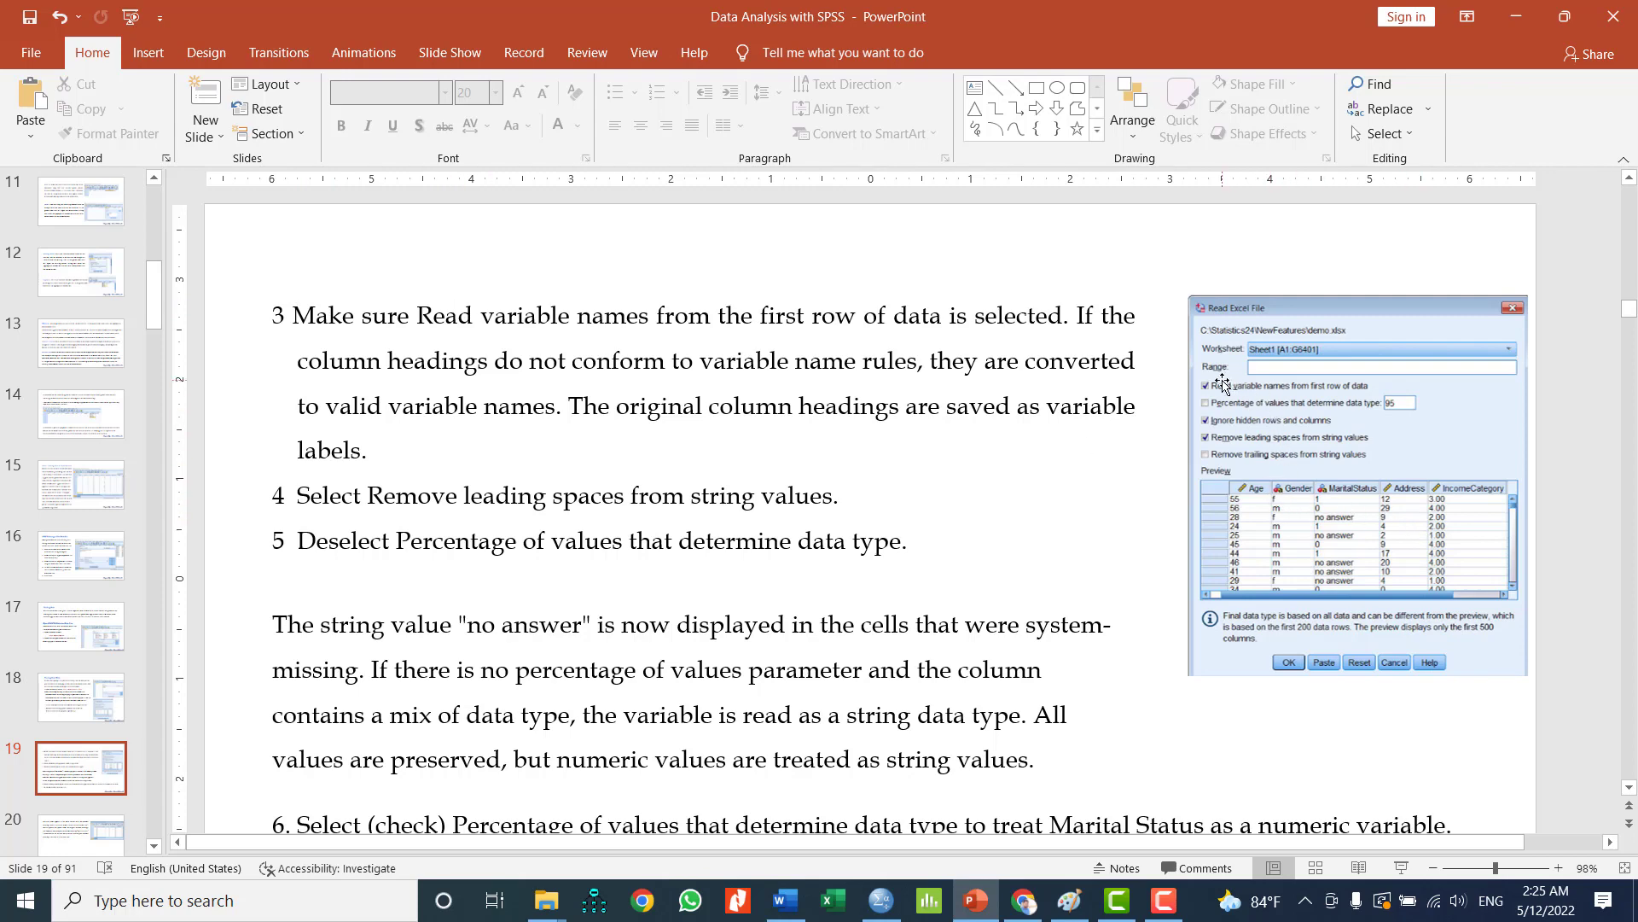
left_click(881, 900)
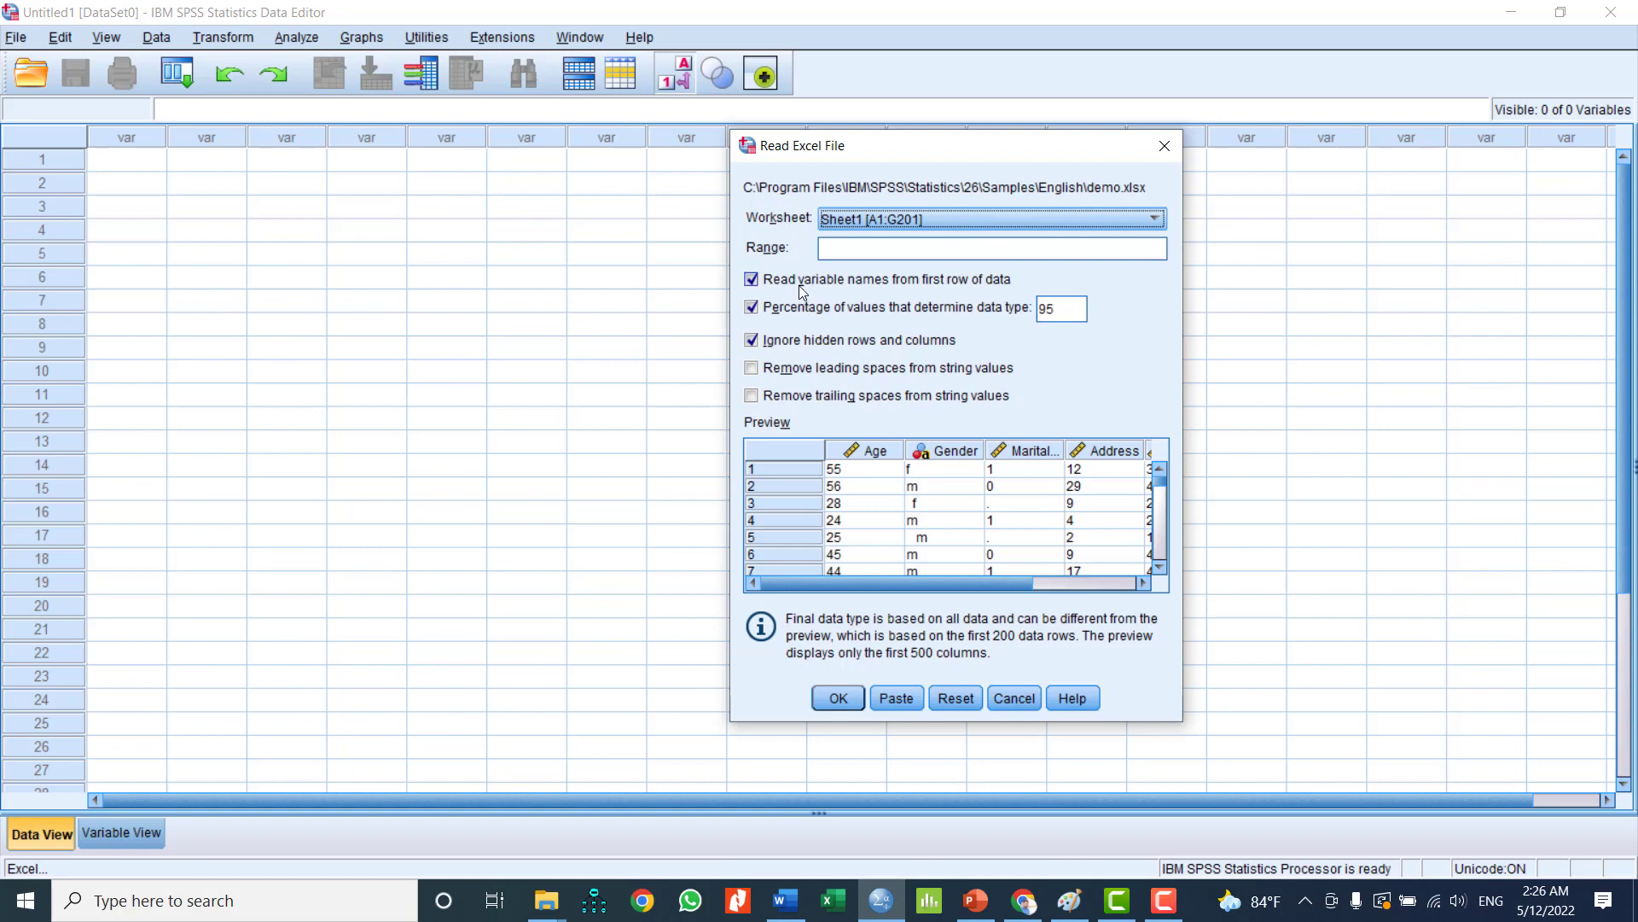
left_click(975, 900)
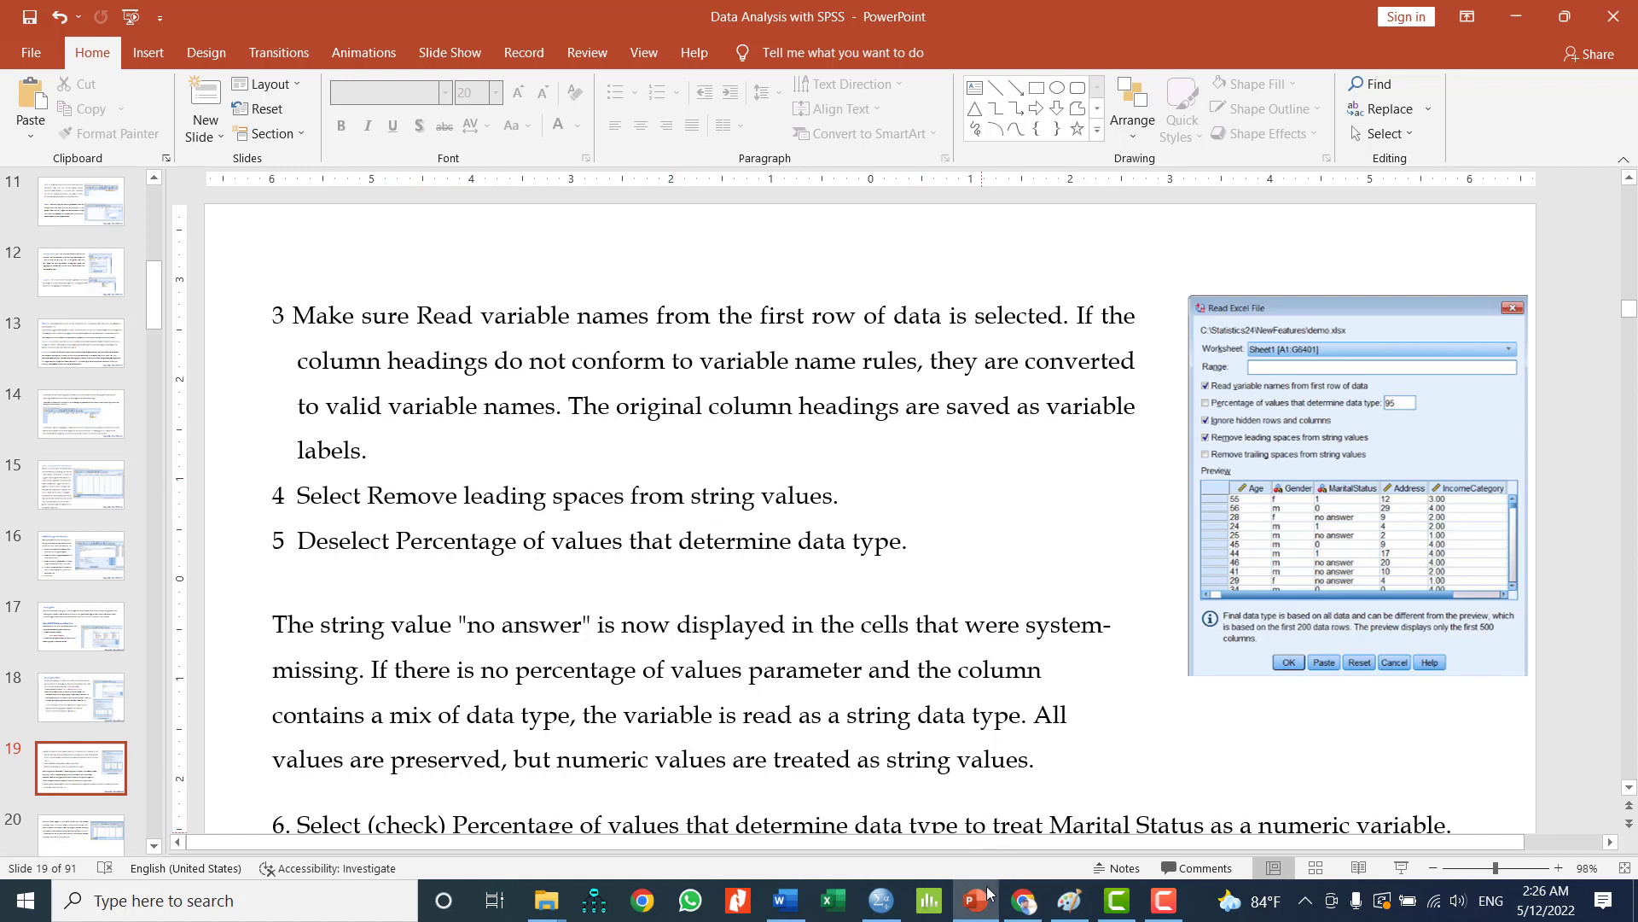
left_click(883, 909)
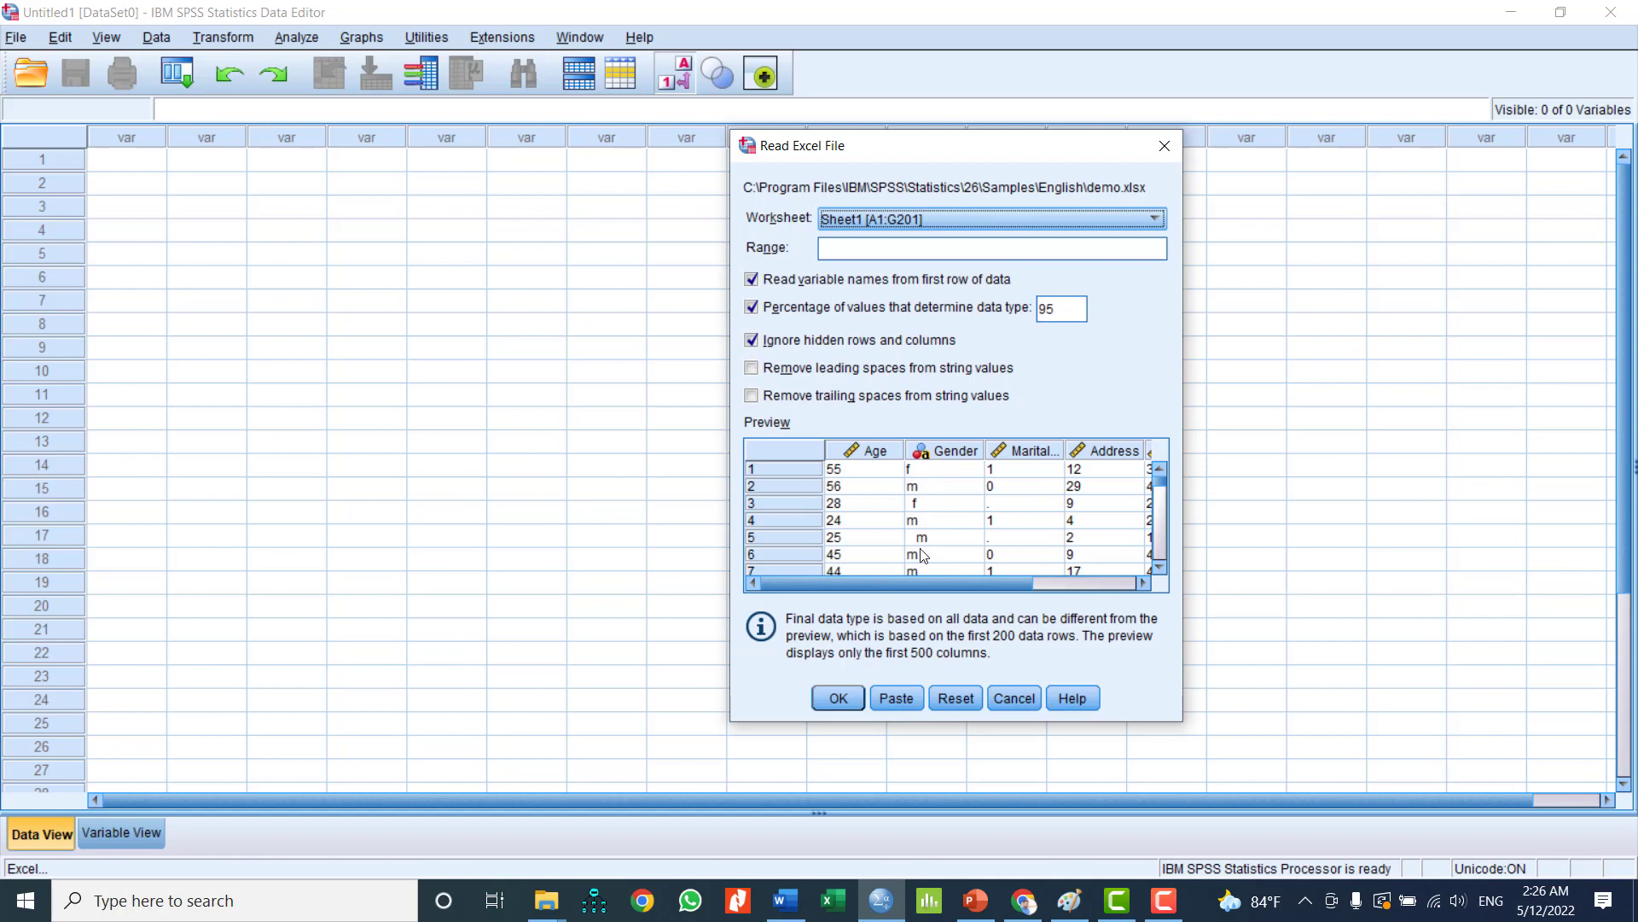
Step: Toggle the removal of leading spaces from string values to compare the Gender preview, leaving the option enabled
left_click(751, 369)
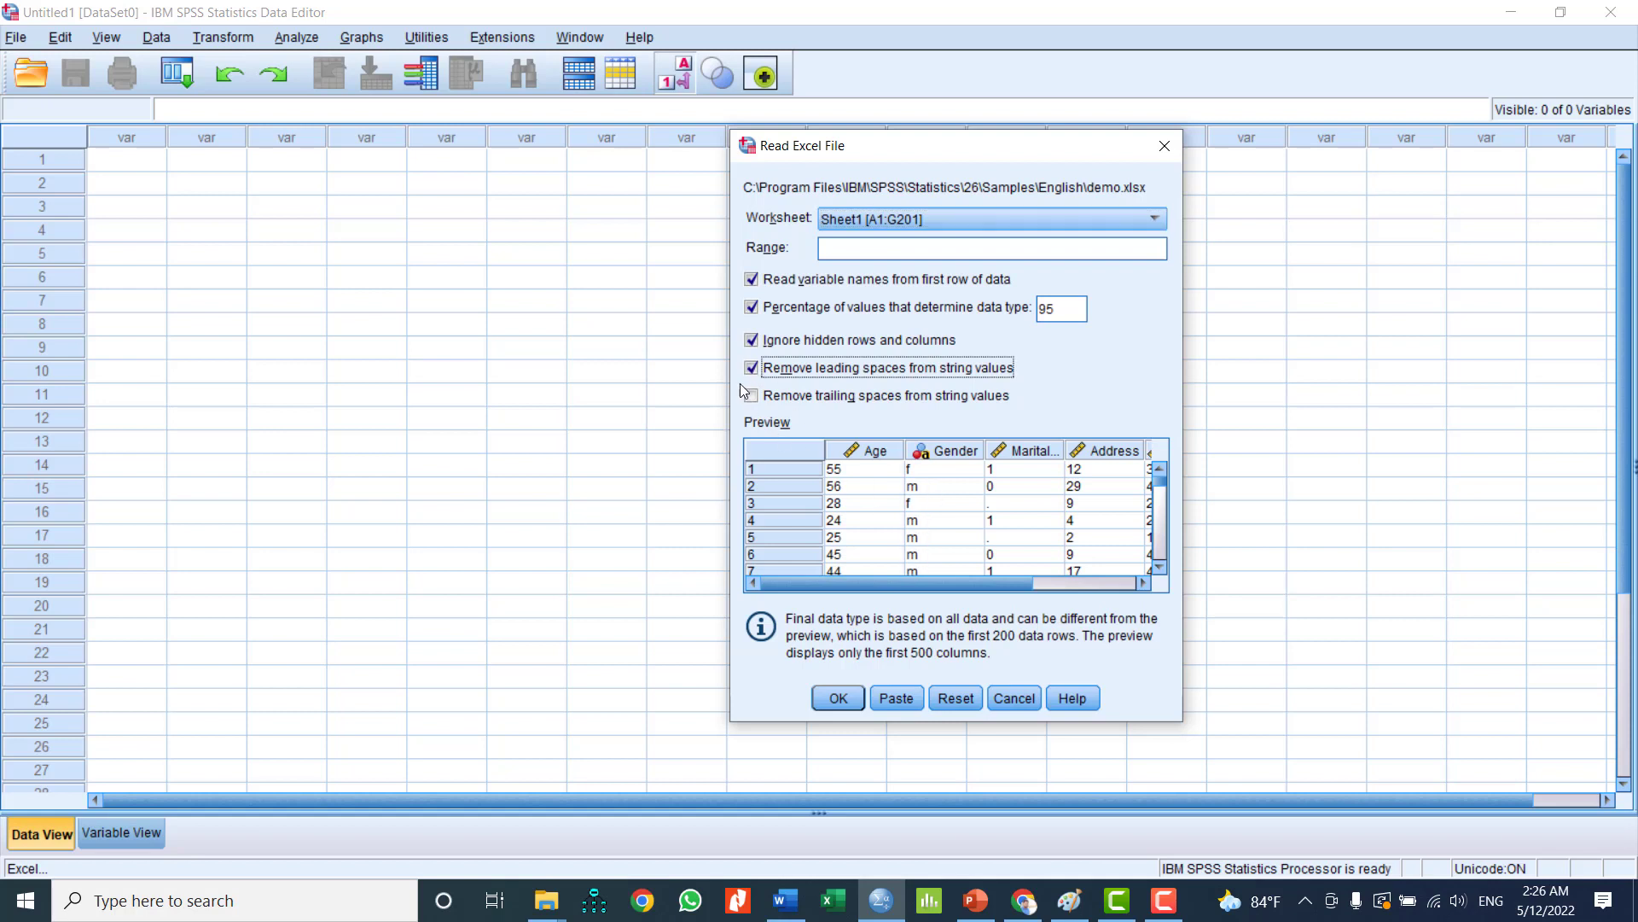
left_click(750, 368)
left_click(751, 371)
left_click(751, 371)
left_click(751, 371)
Step: Consult the PowerPoint instructions, then turn off Percentage of values that determine data type in SPSS and inspect the marital status preview
left_click(979, 902)
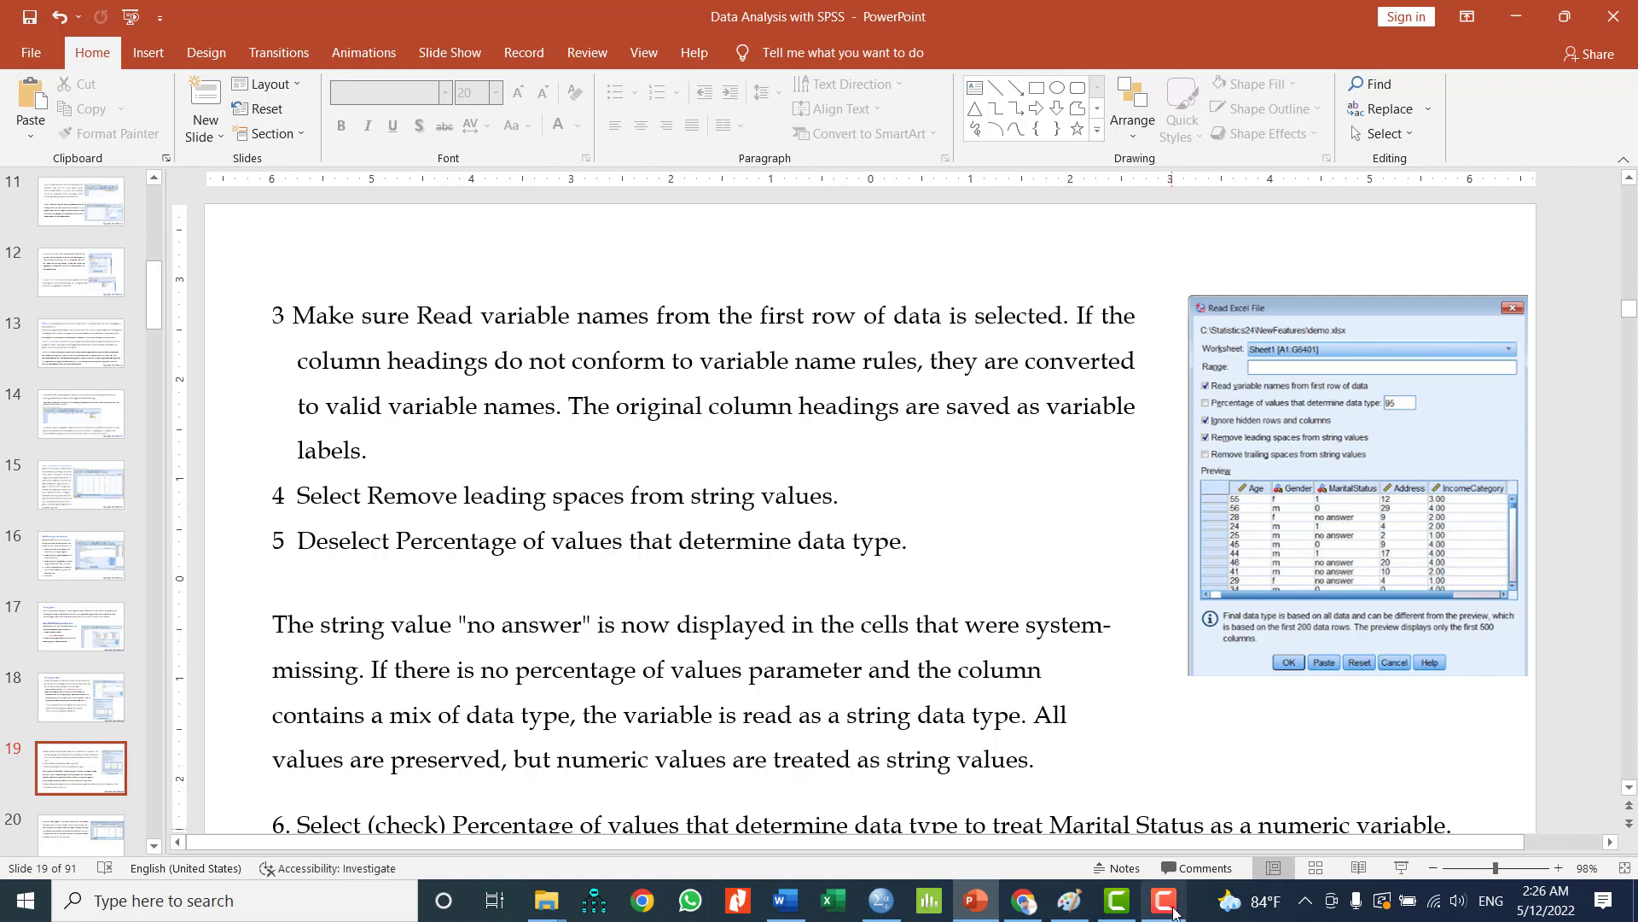
left_click(888, 905)
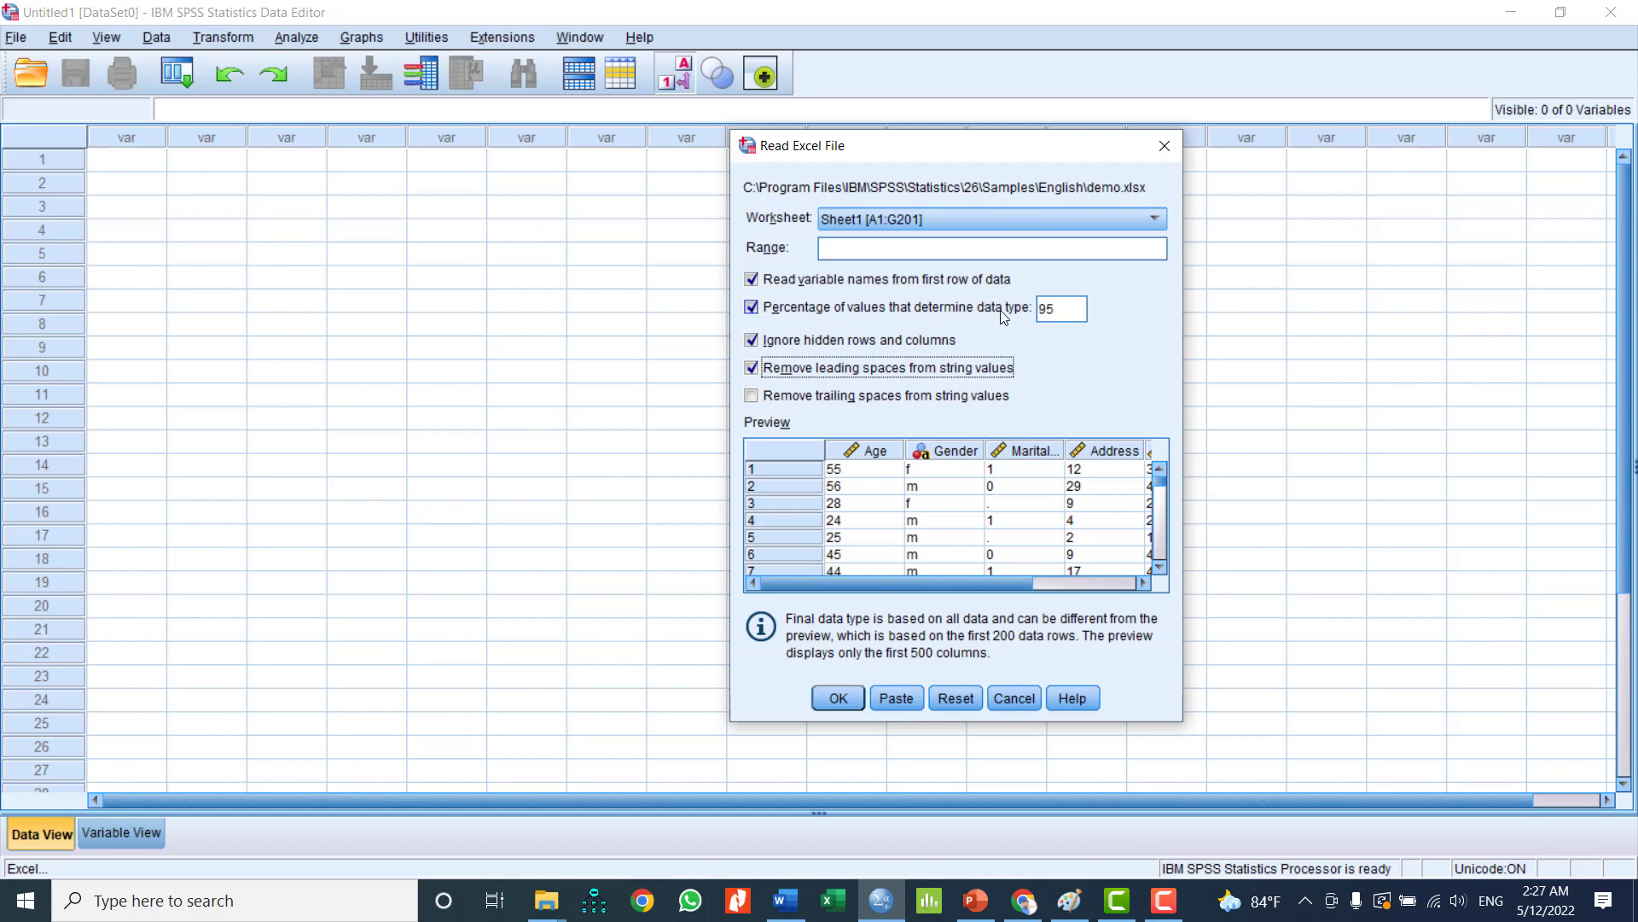
left_click(1065, 313)
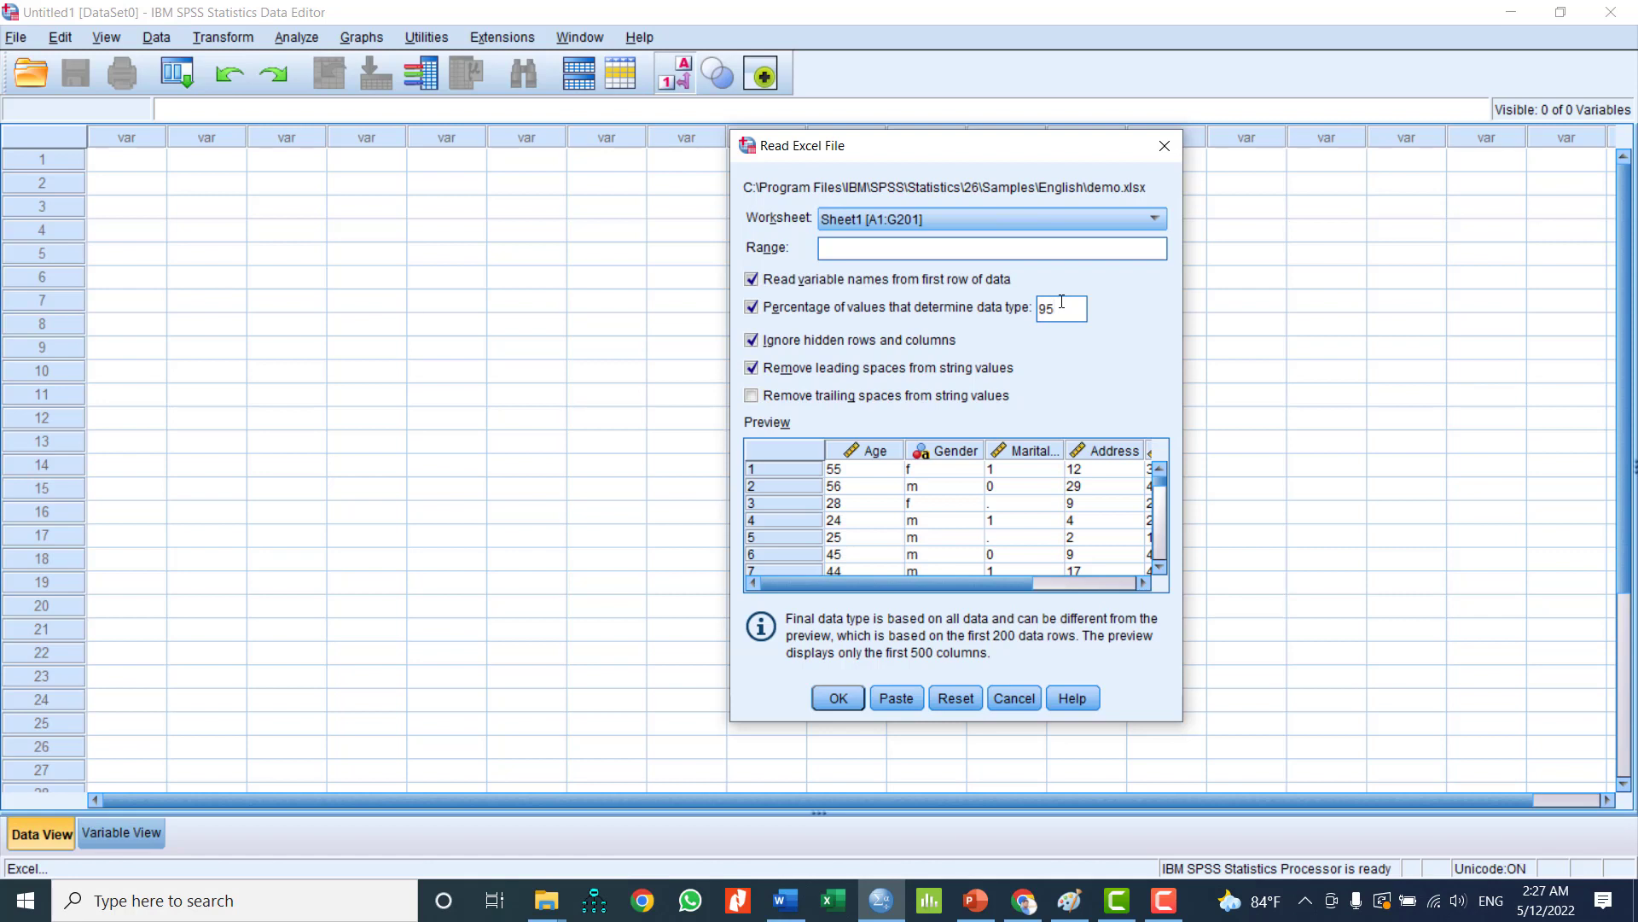
scroll(1016, 525, "down", 1)
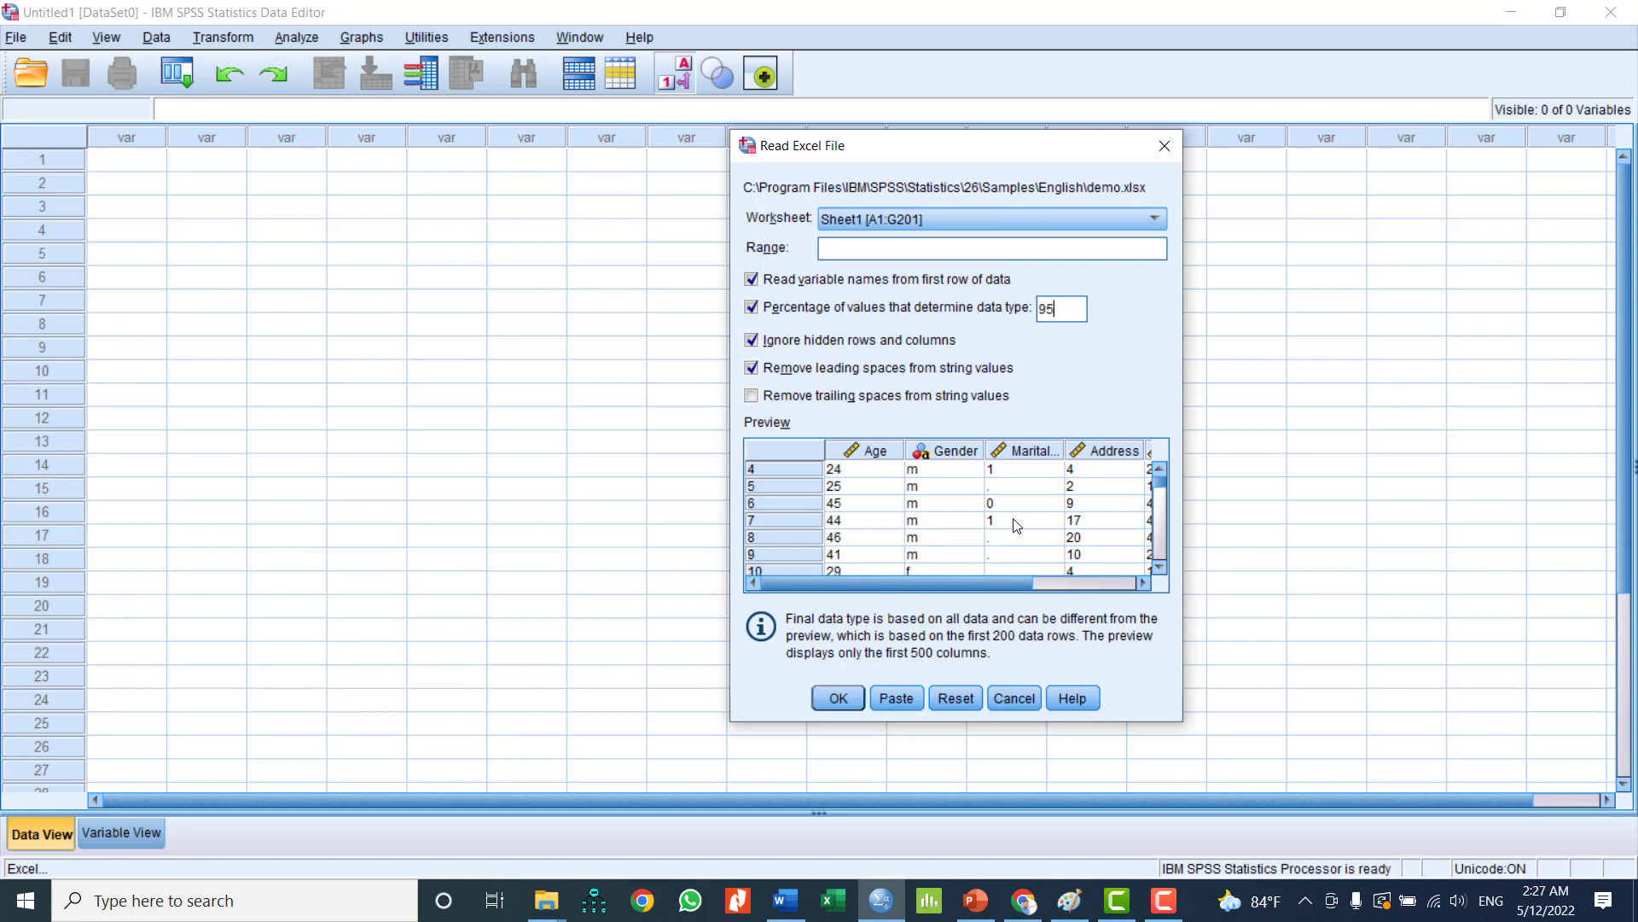
scroll(1016, 525, "down", 2)
scroll(1016, 525, "up", 3)
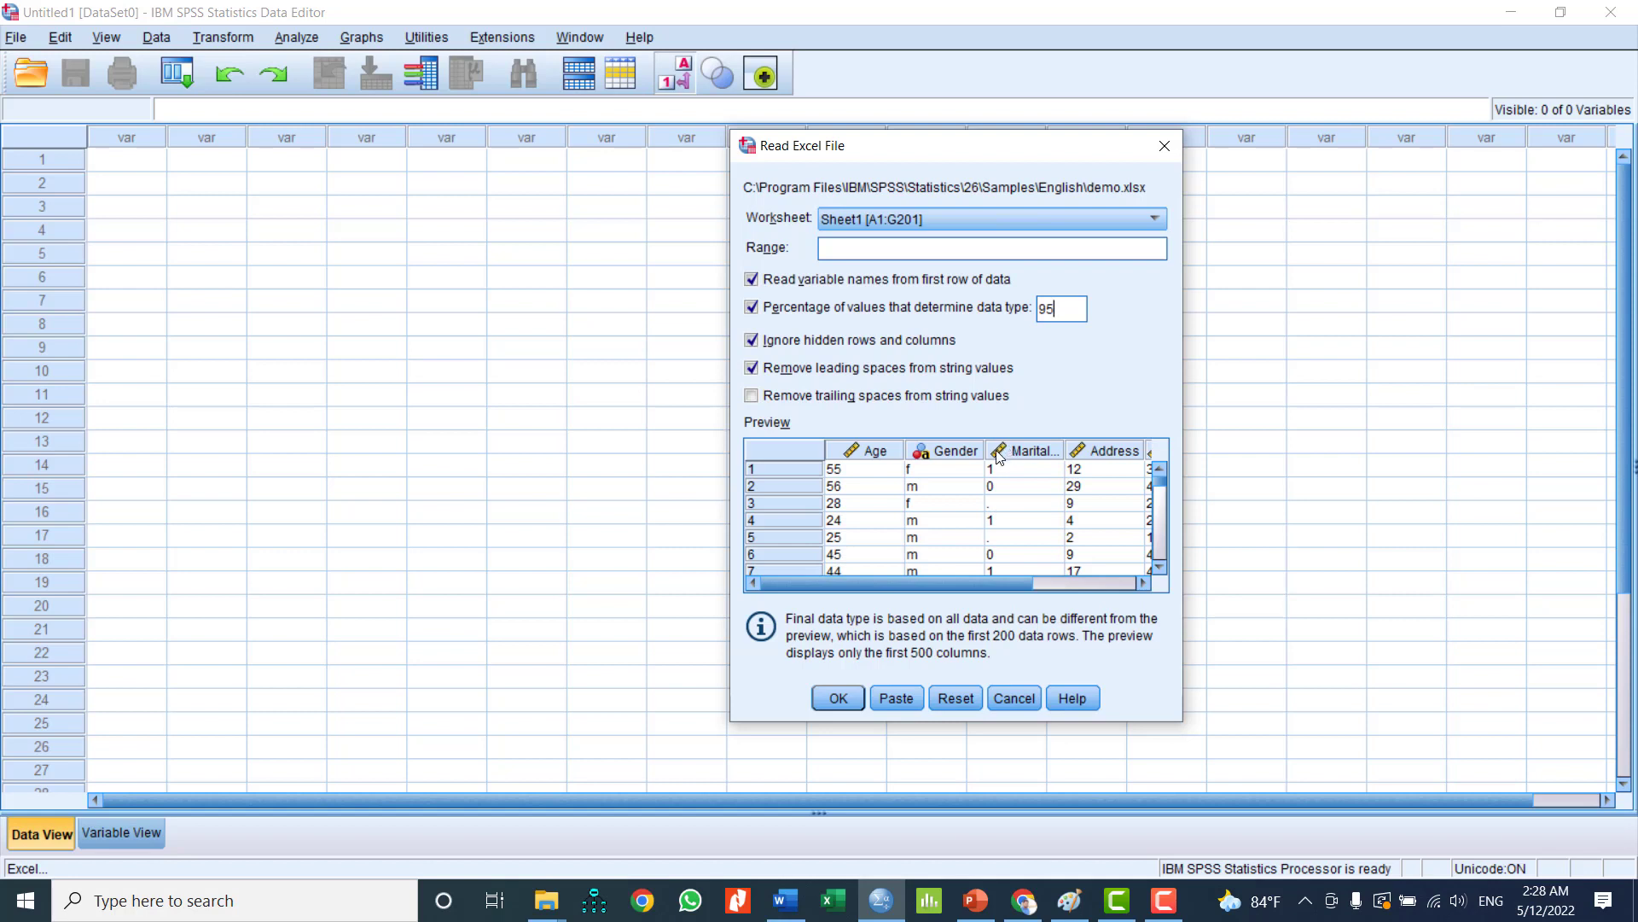
left_click(754, 310)
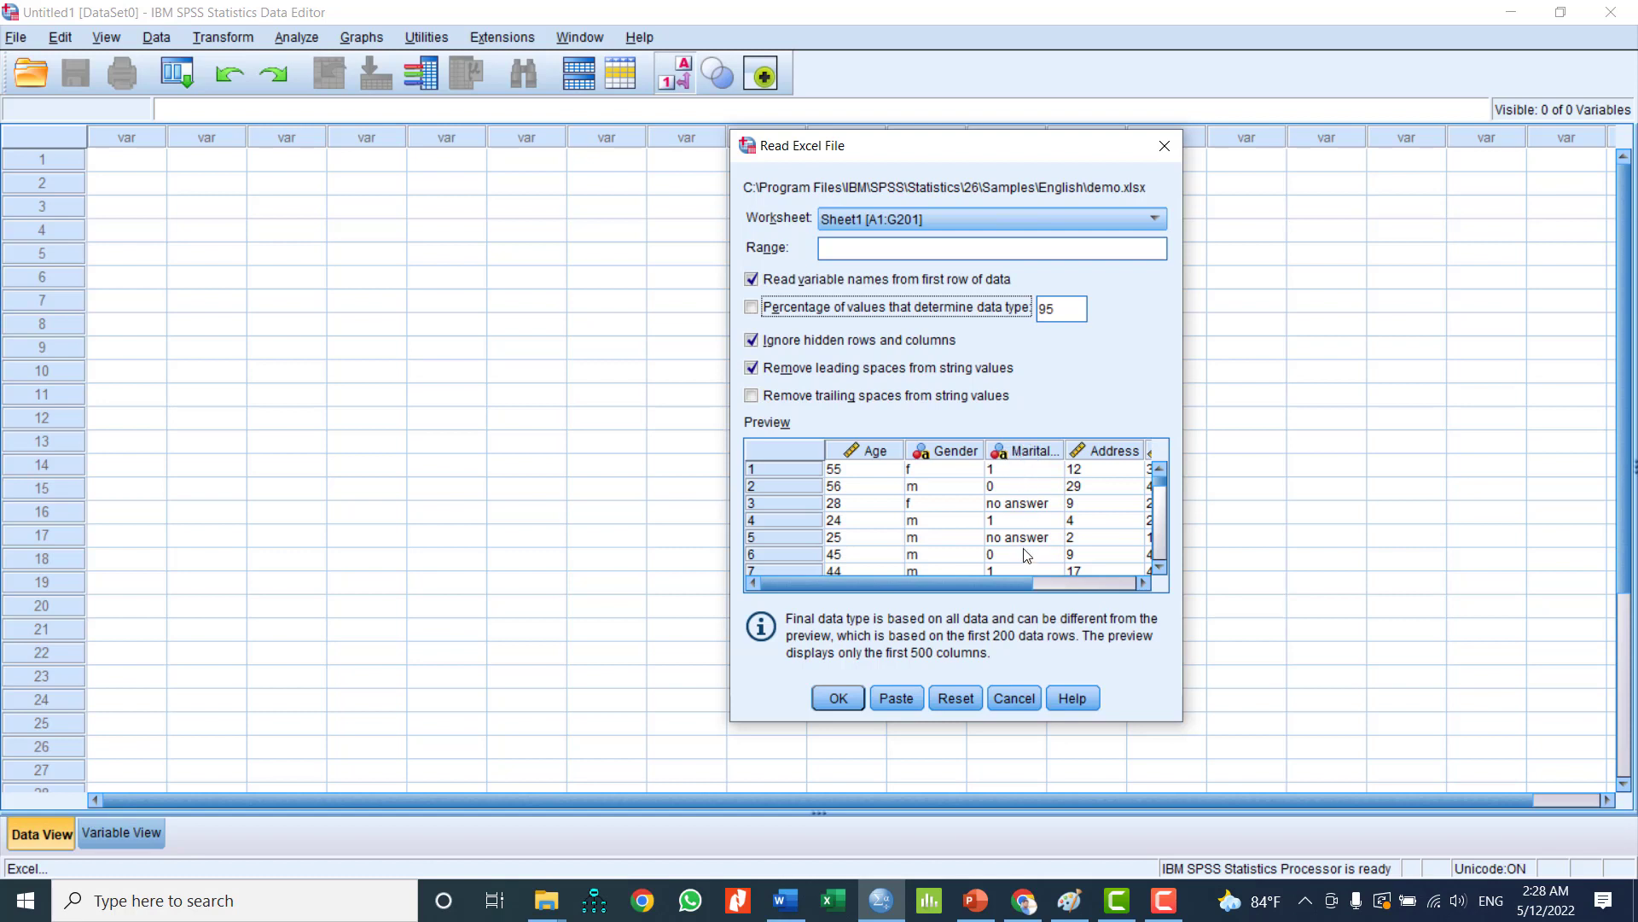
scroll(1029, 546, "down", 2)
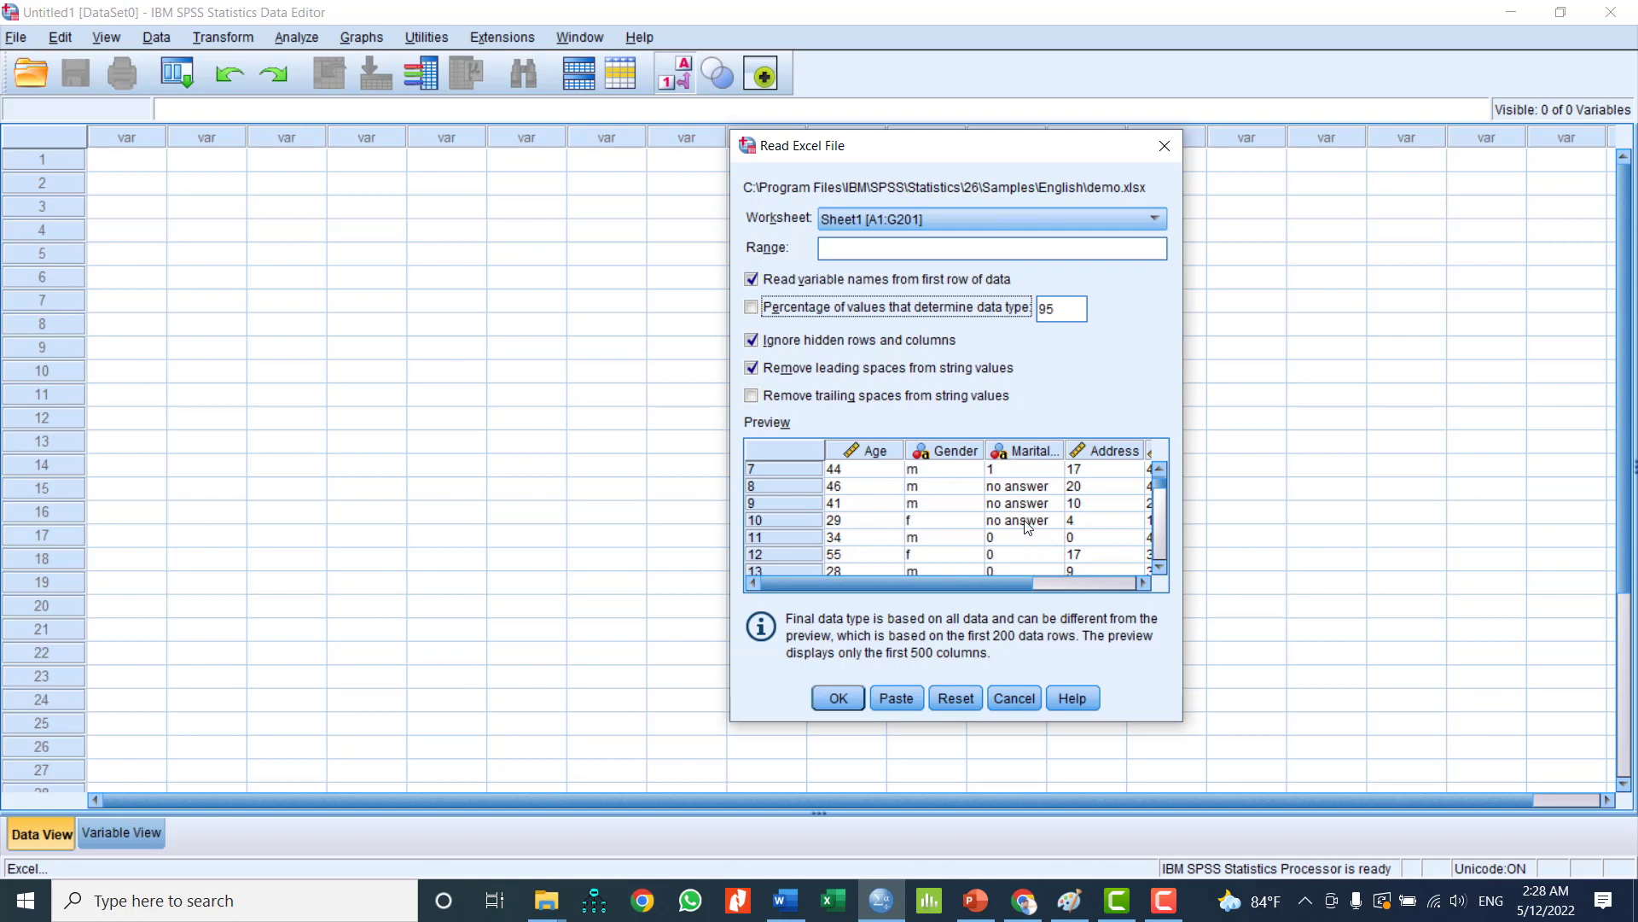
Step: Read the remaining import instructions on slide 19 in PowerPoint, return to SPSS, and import demo.xlsx with the current read options
scroll(1027, 537, "up", 2)
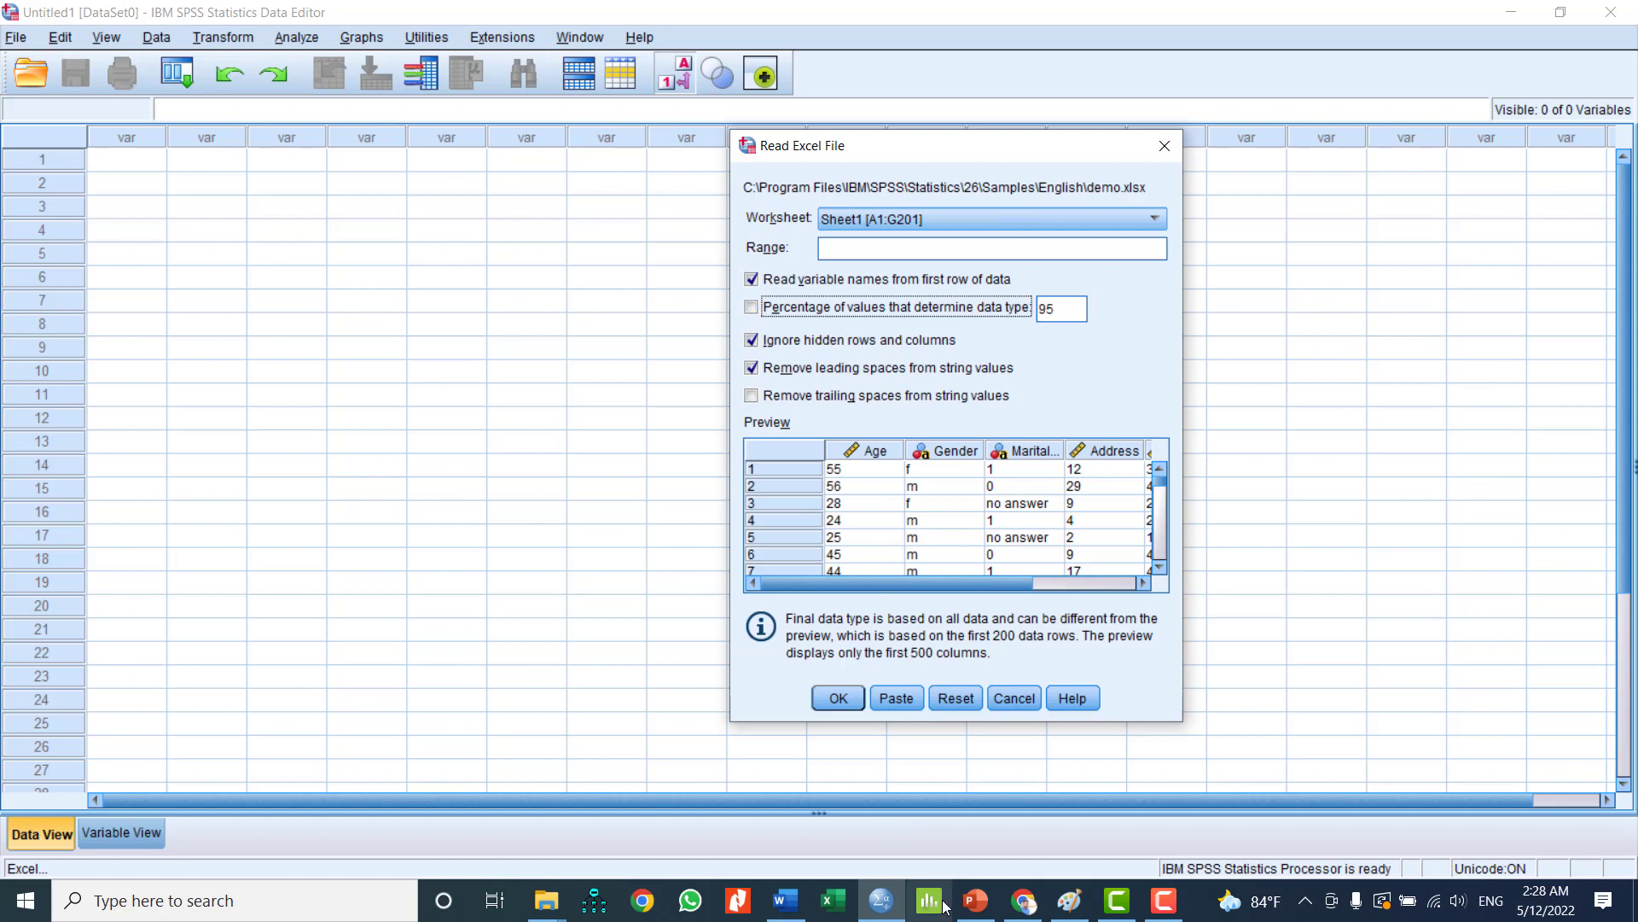
left_click(974, 901)
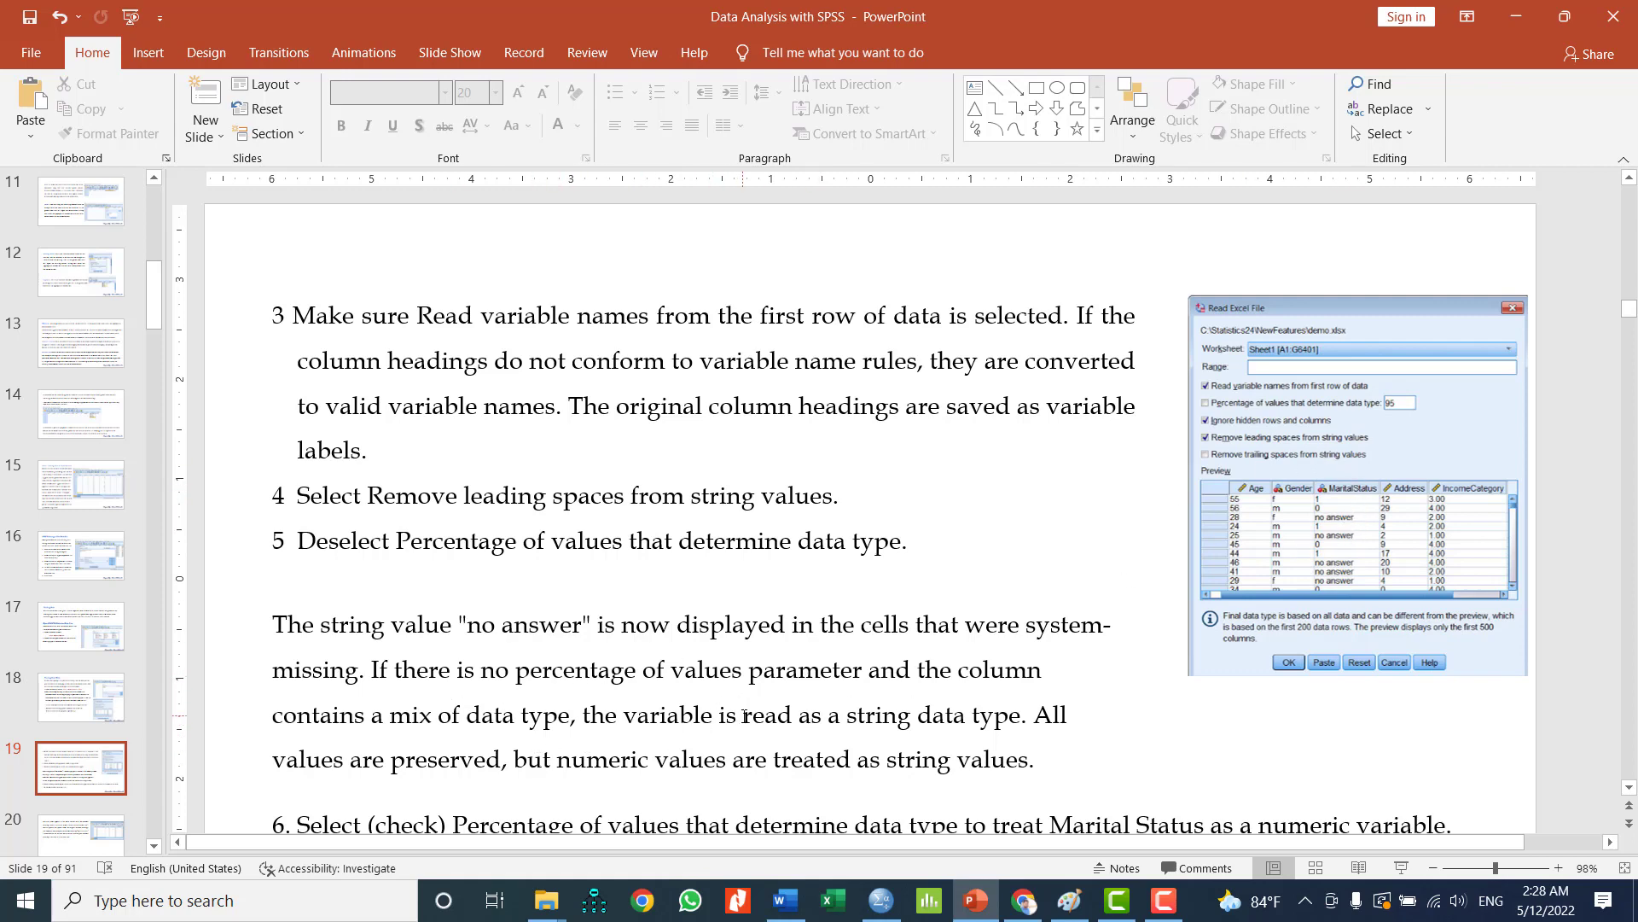
scroll(745, 718, "down", 2)
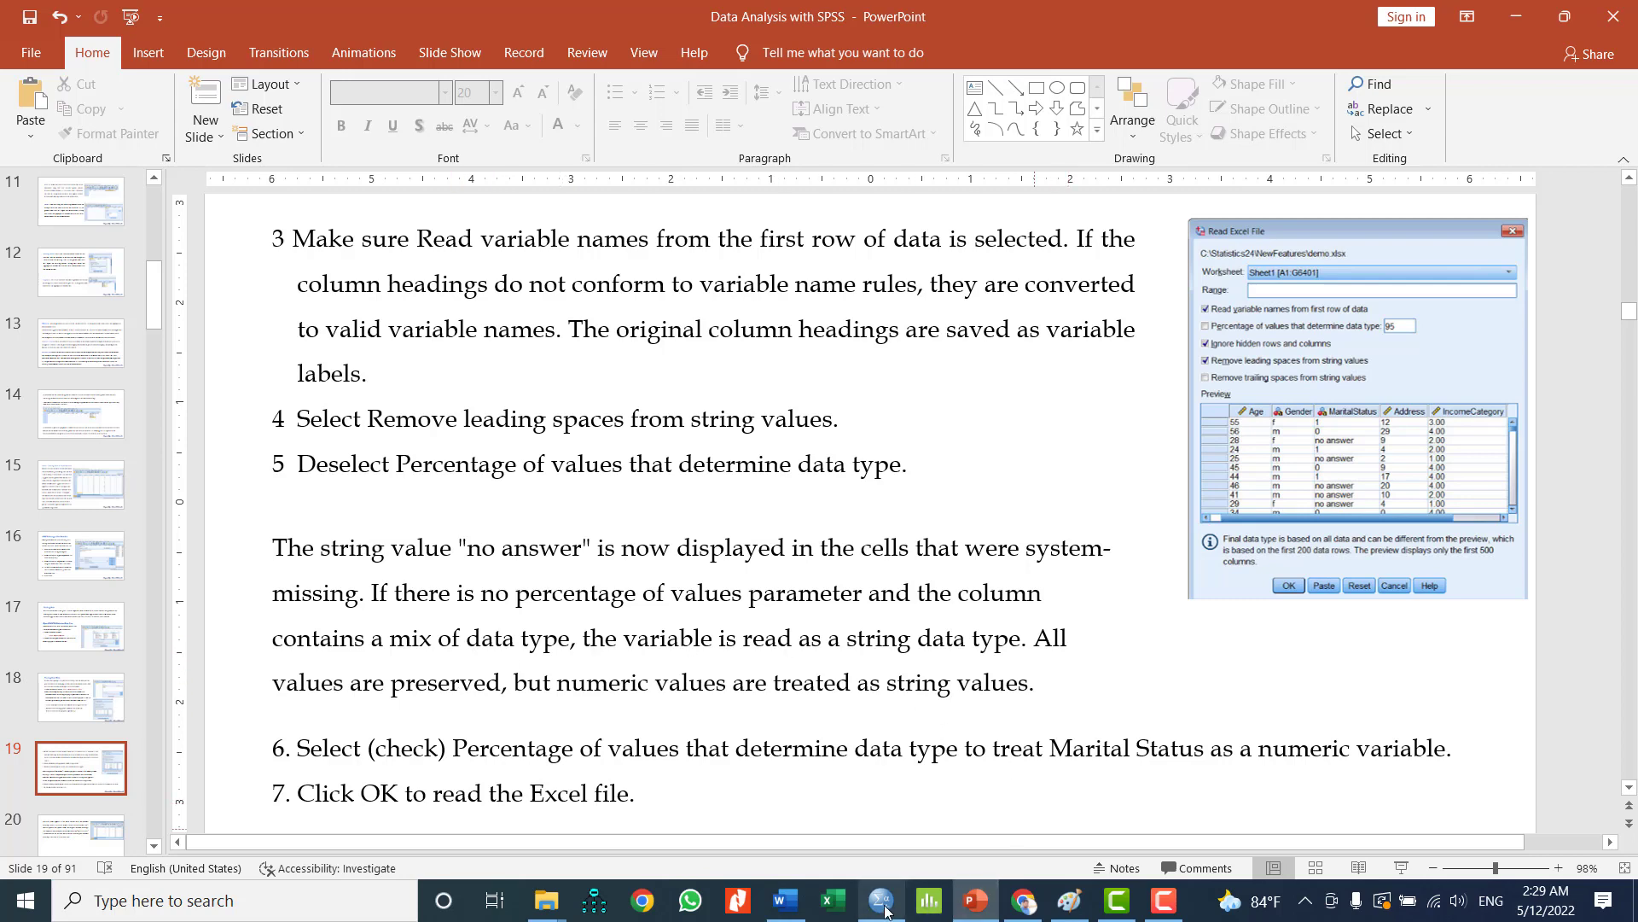
mouse_move(881, 901)
left_click(855, 844)
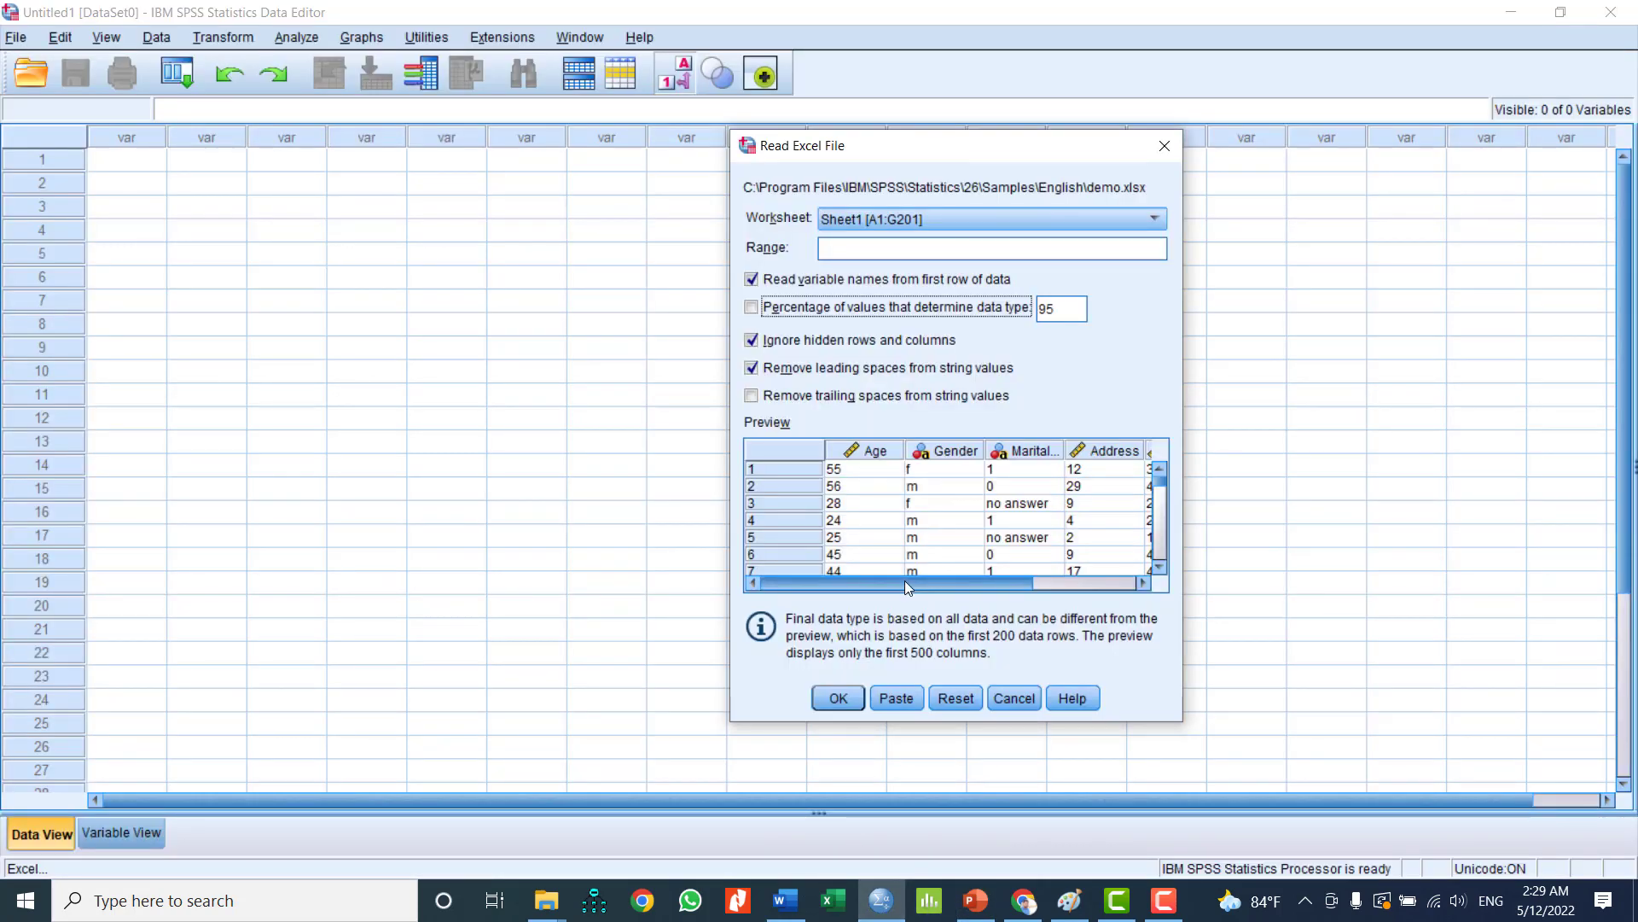
left_click(838, 698)
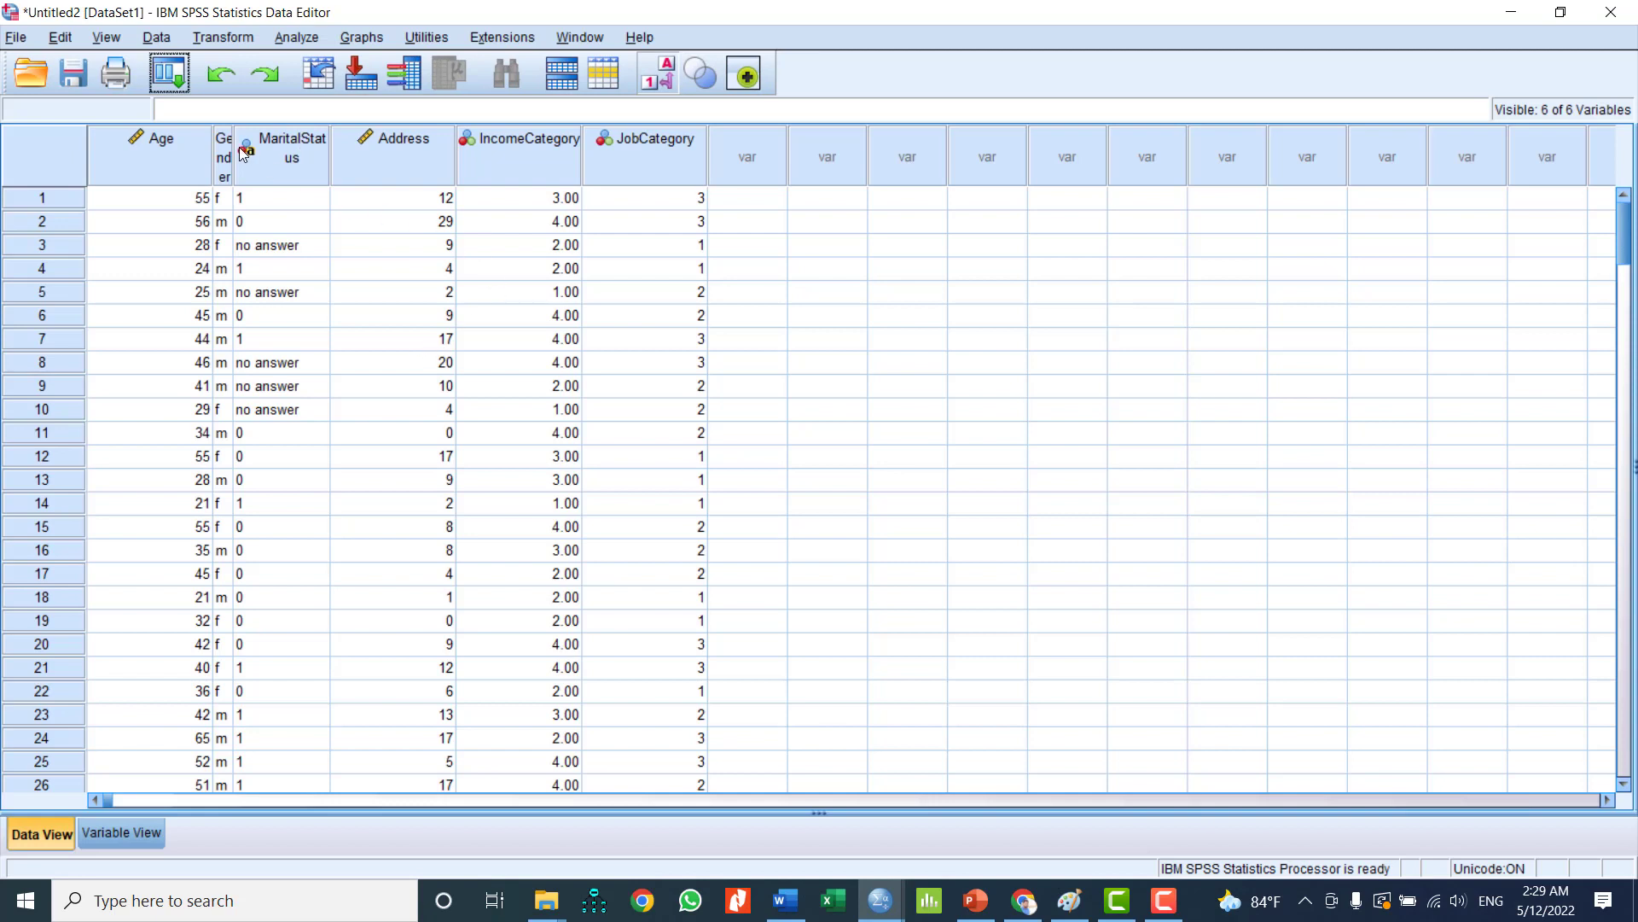
Step: Widen the Gender column and review the imported cases and their variable definitions
left_click_drag(229, 150, 299, 160)
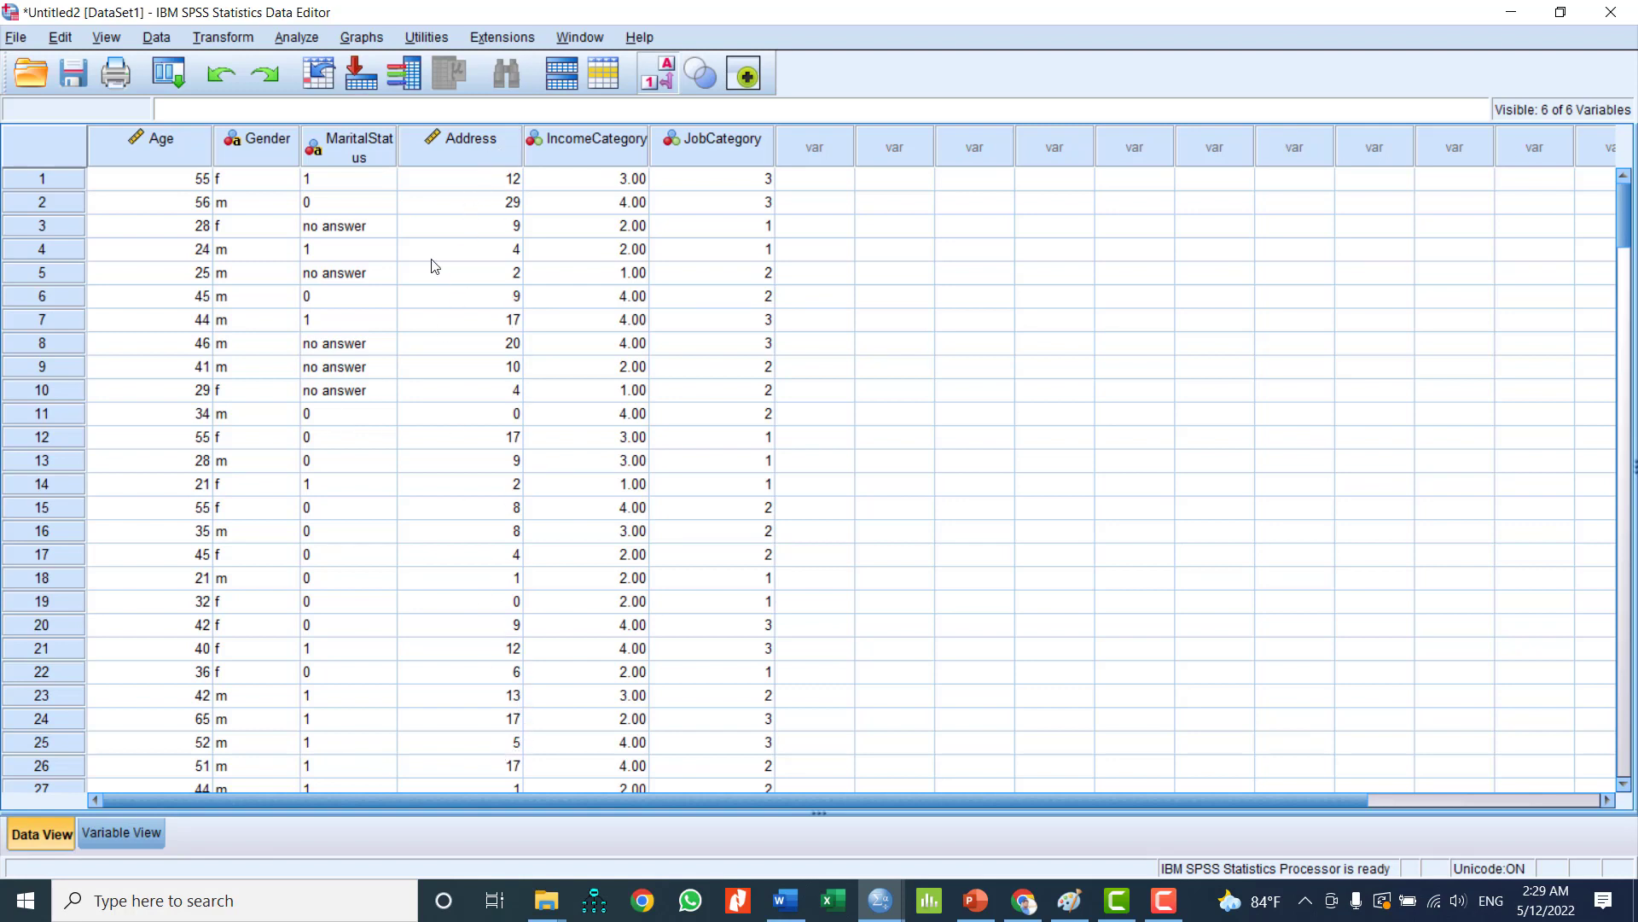
scroll(481, 601, "down", 16)
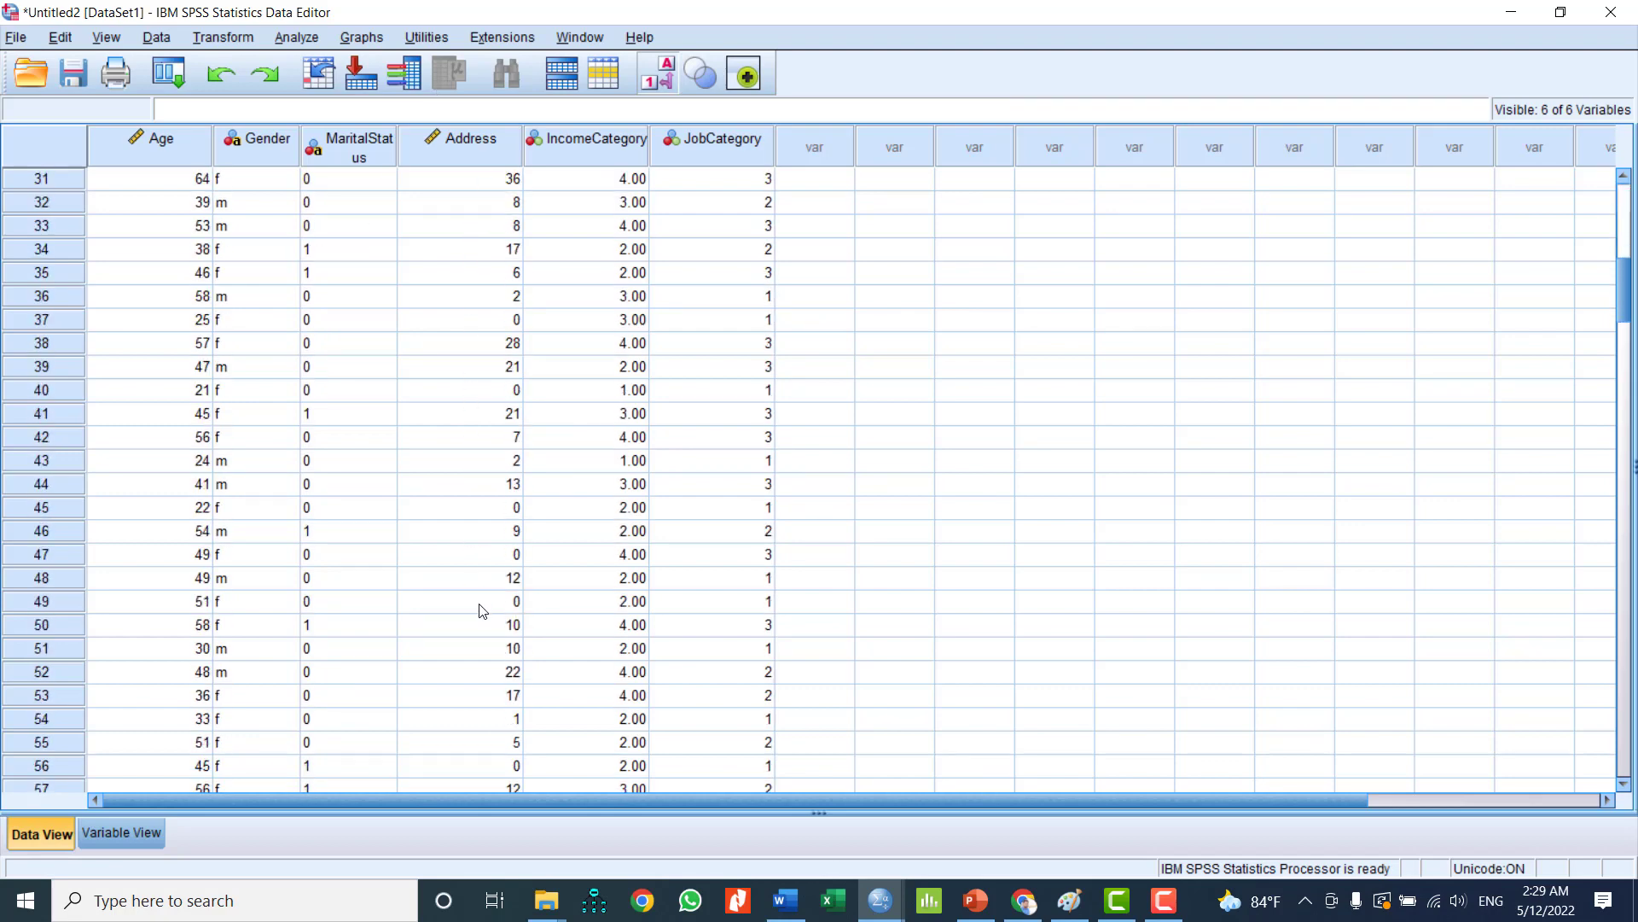
scroll(482, 614, "down", 4)
scroll(482, 614, "up", 20)
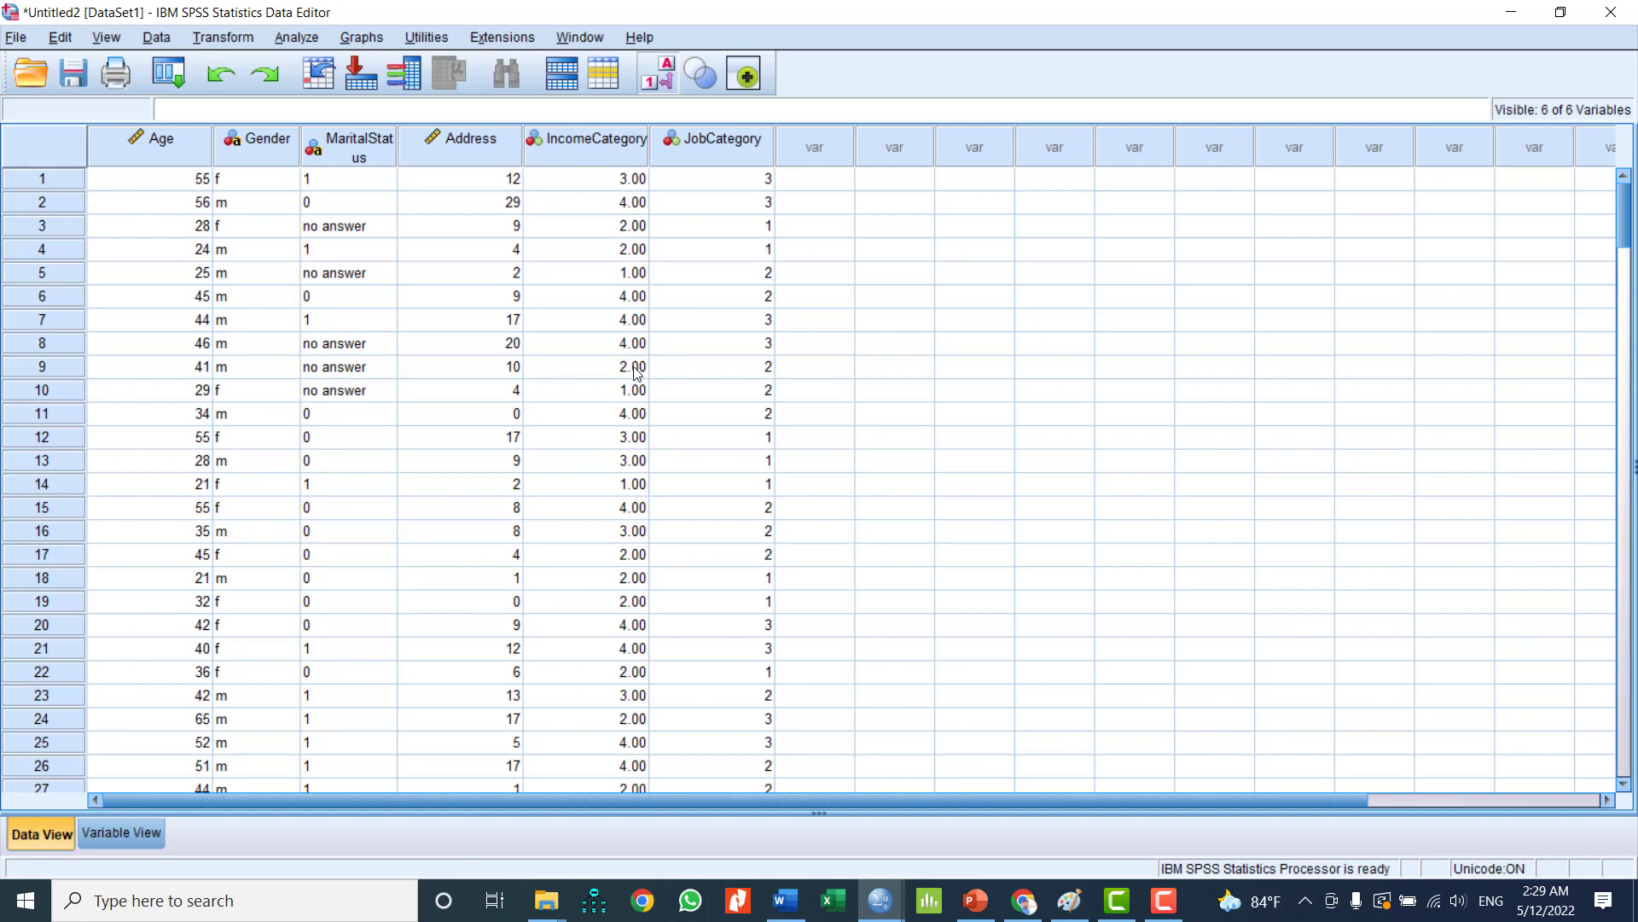
scroll(662, 610, "down", 1)
scroll(662, 615, "up", 1)
mouse_move(622, 142)
left_click(99, 833)
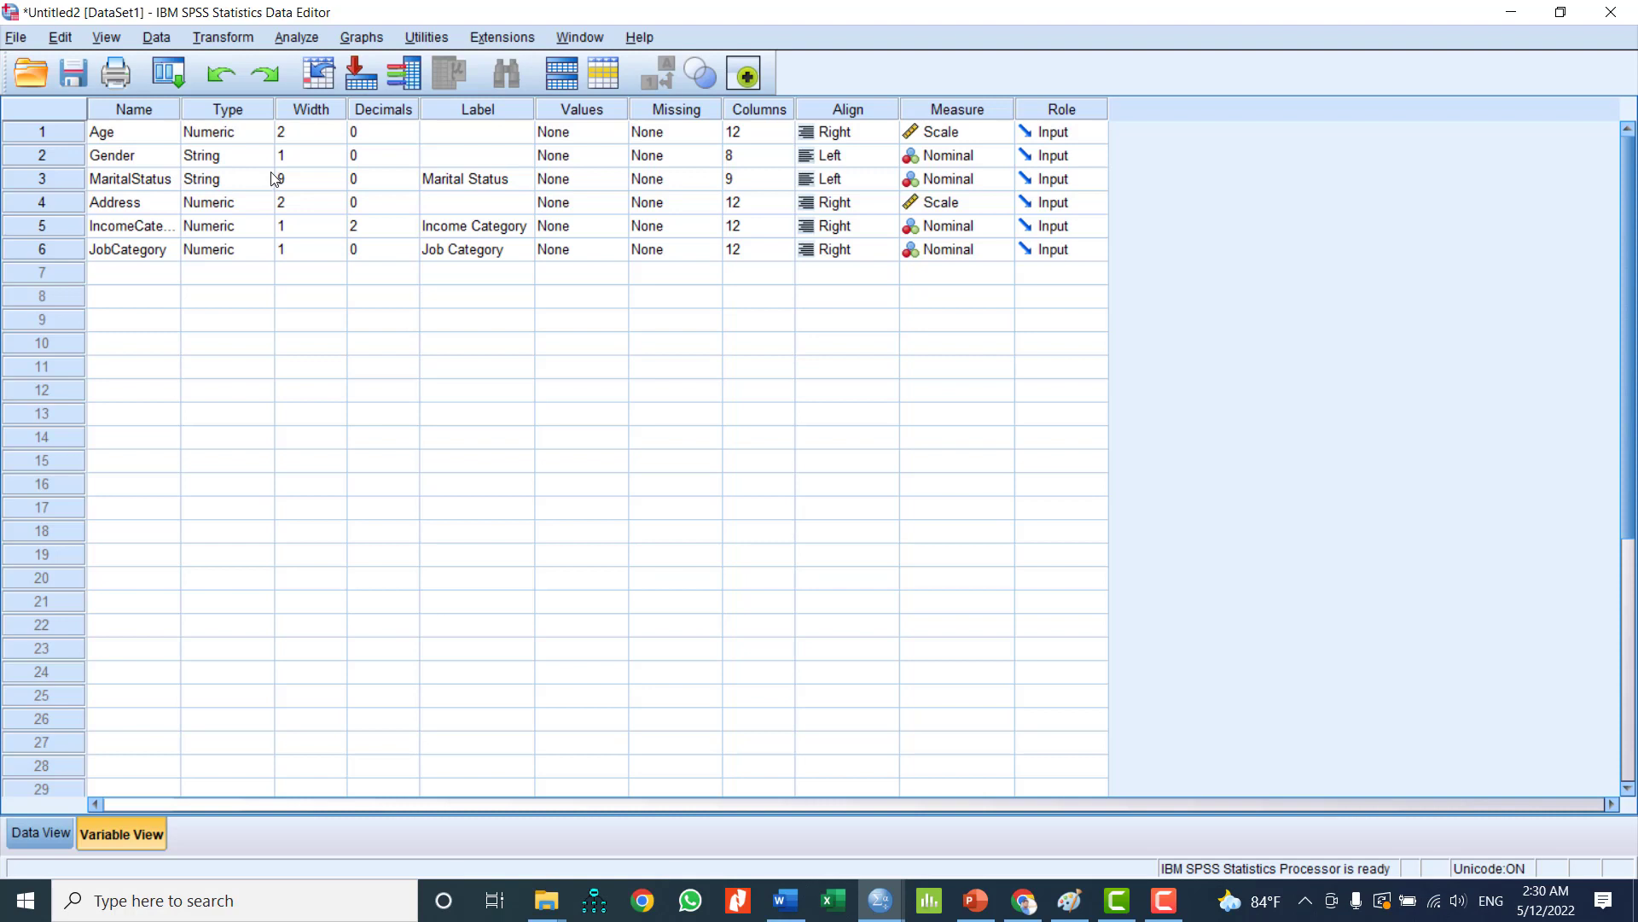
Step: Start a new Excel data import and open Database 01.xlsx from the Academic Works\ACCDASS folder on the Academic (F:) drive
left_click(17, 37)
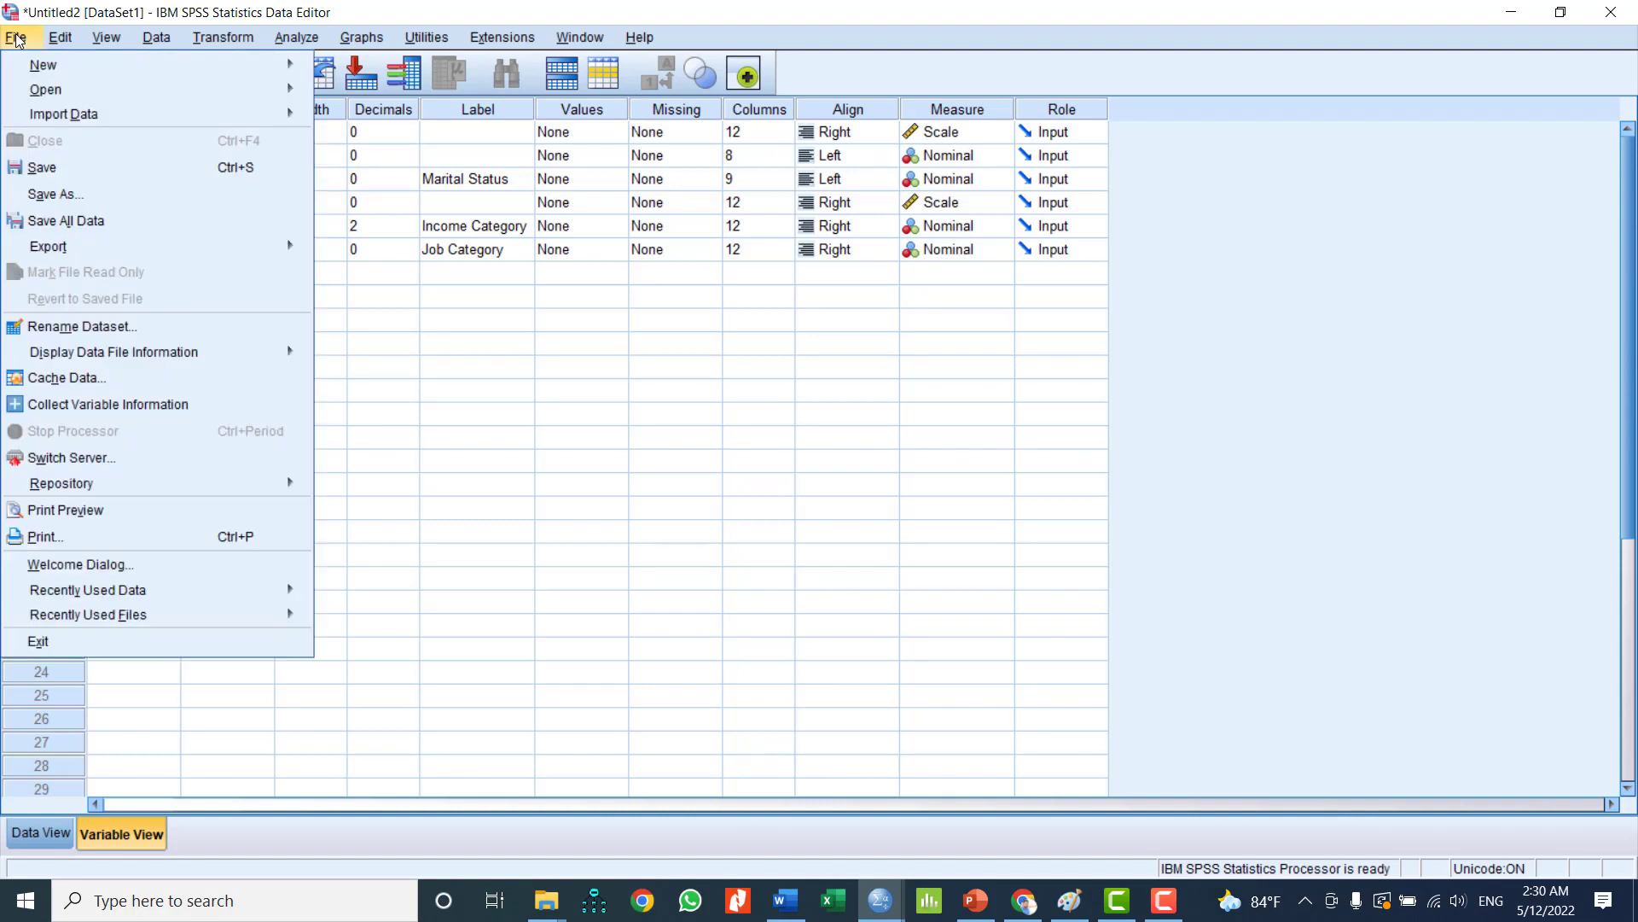
mouse_move(45, 114)
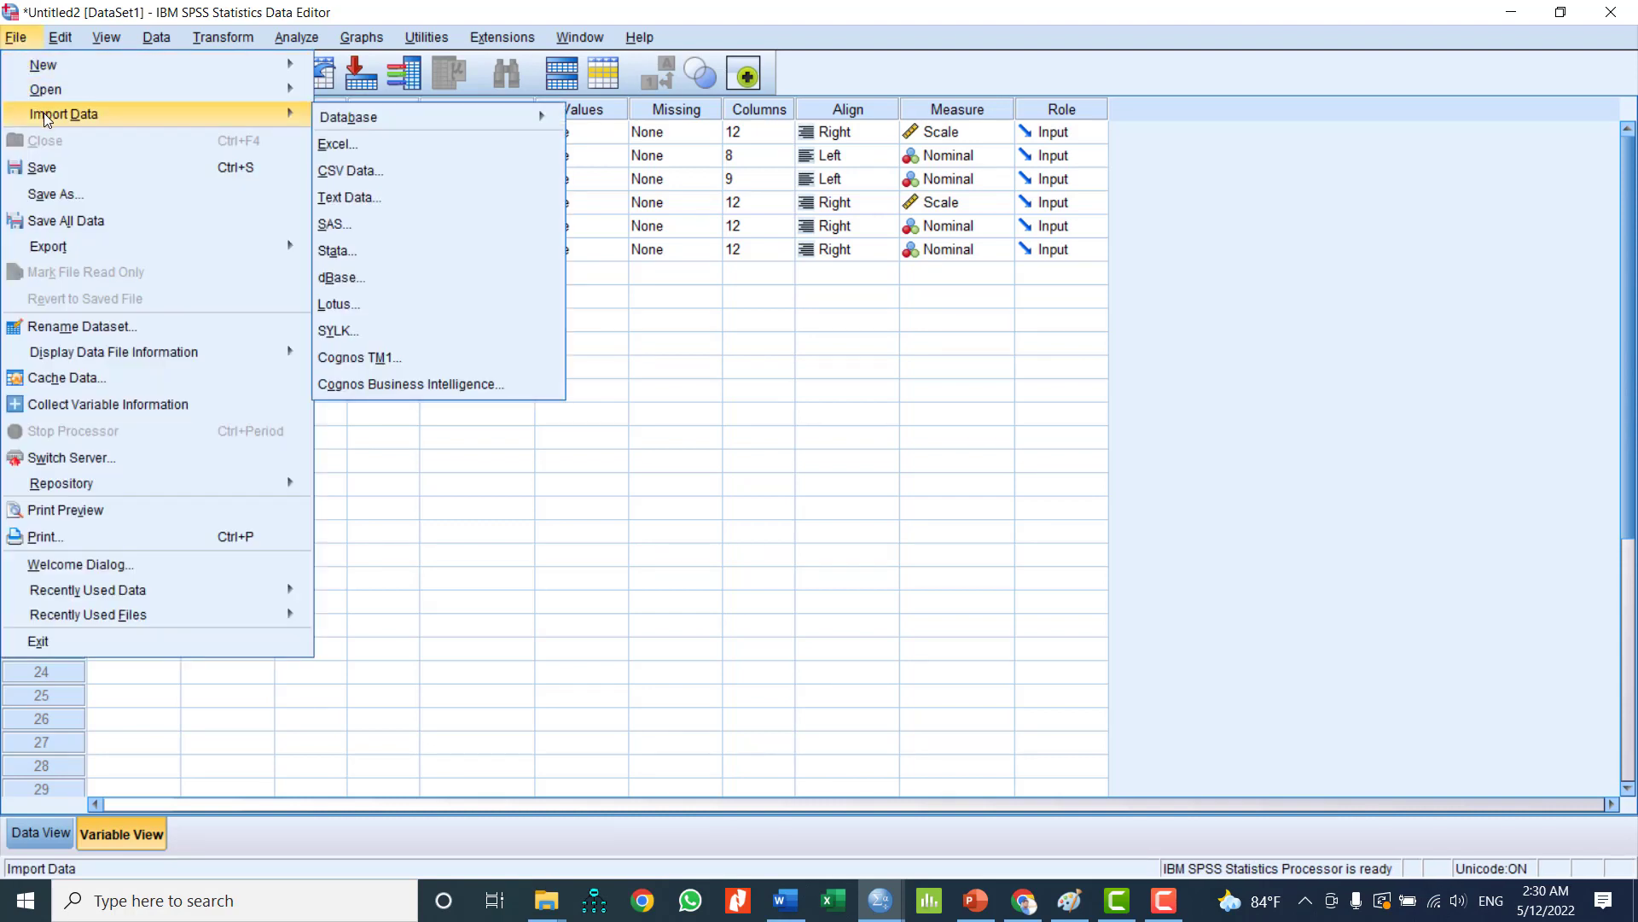
left_click(373, 152)
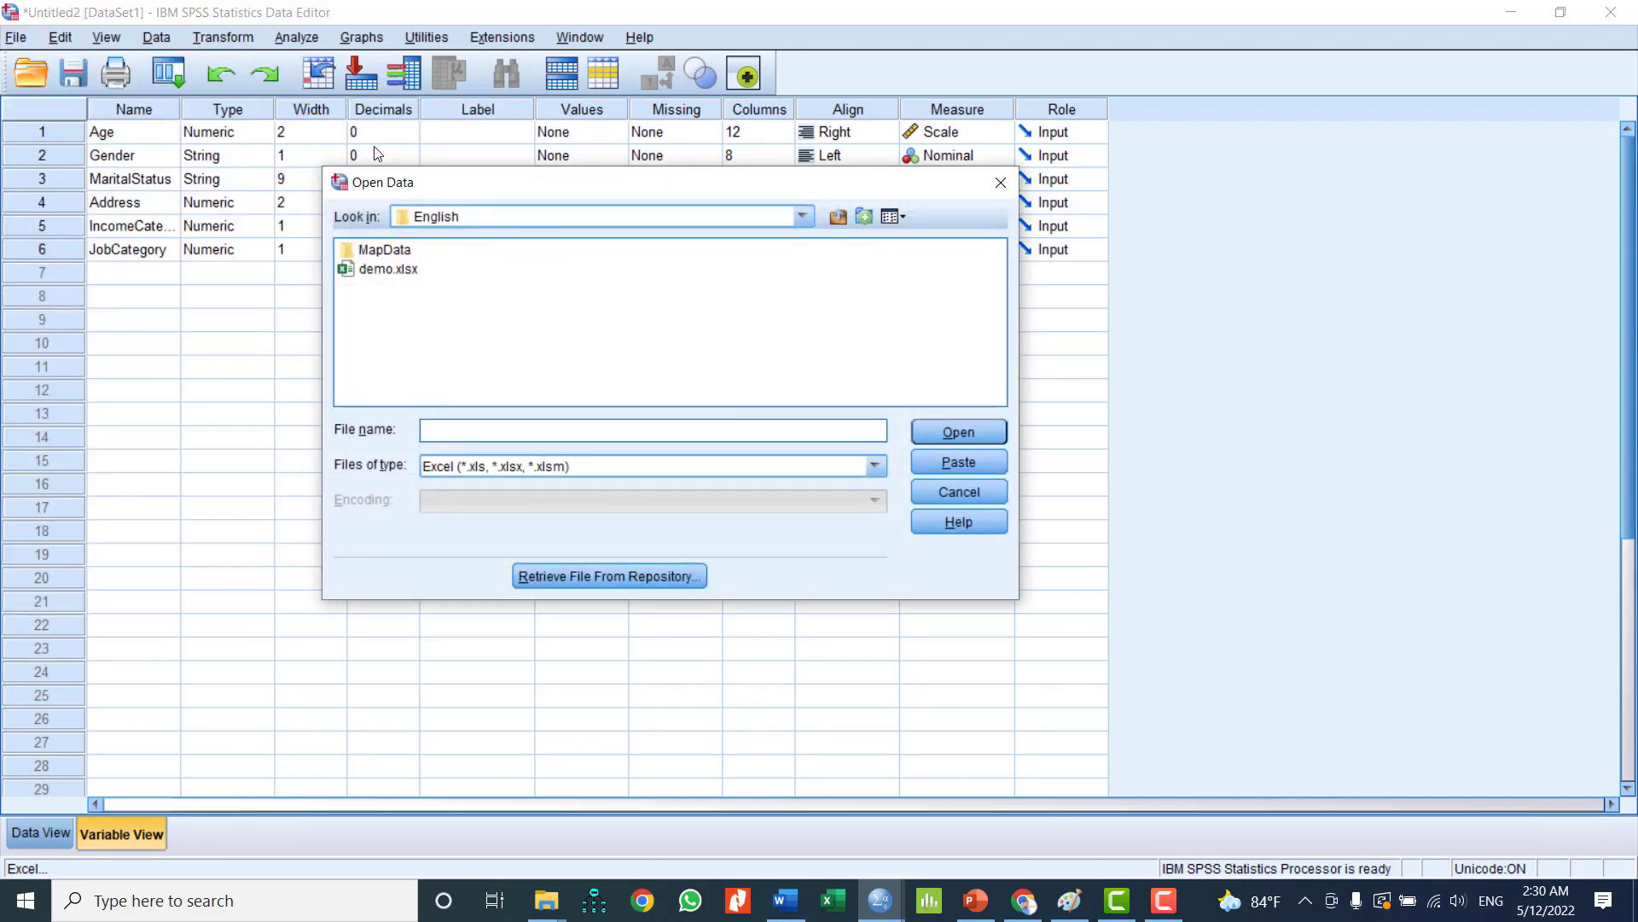
left_click(810, 219)
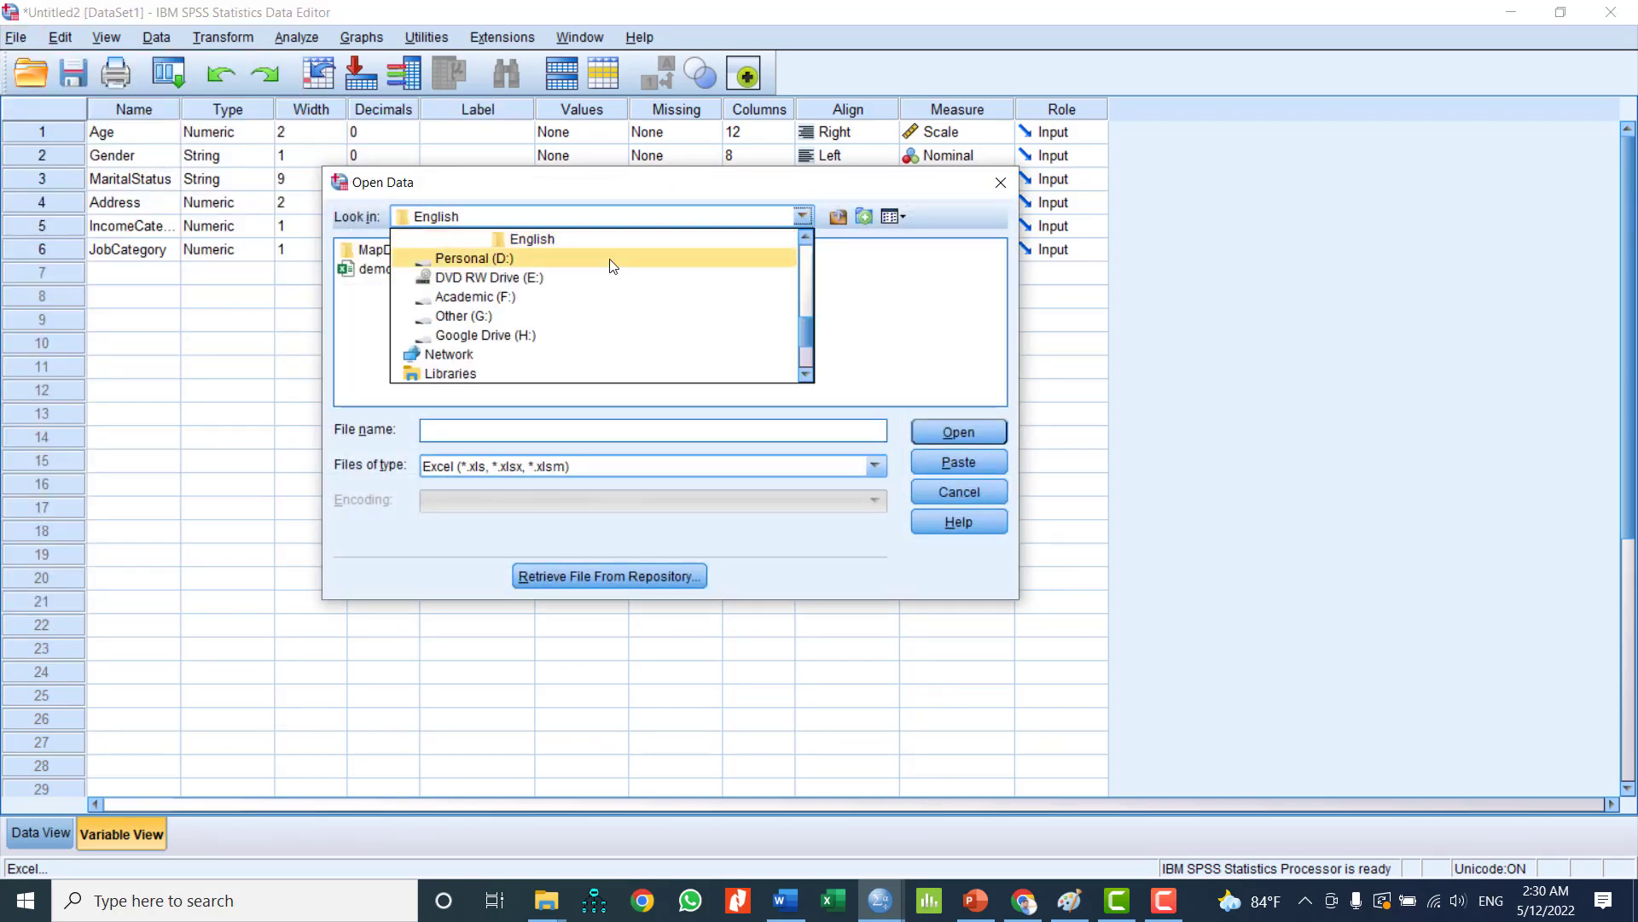
left_click(545, 290)
left_click(405, 251)
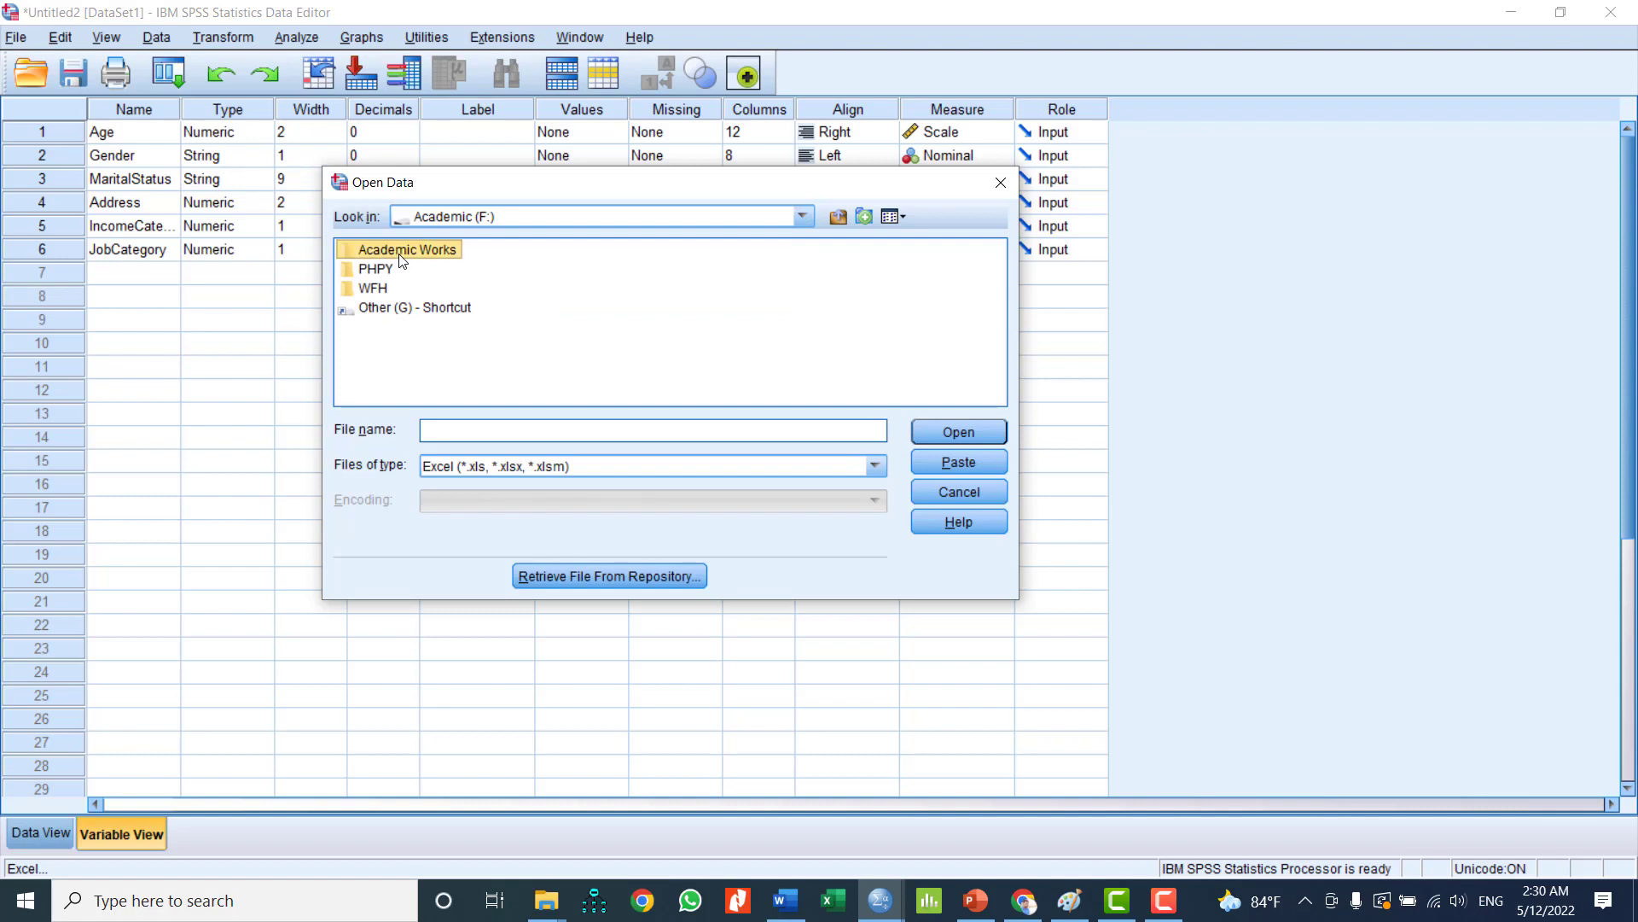
left_click(409, 256)
double_click(423, 248)
double_click(351, 248)
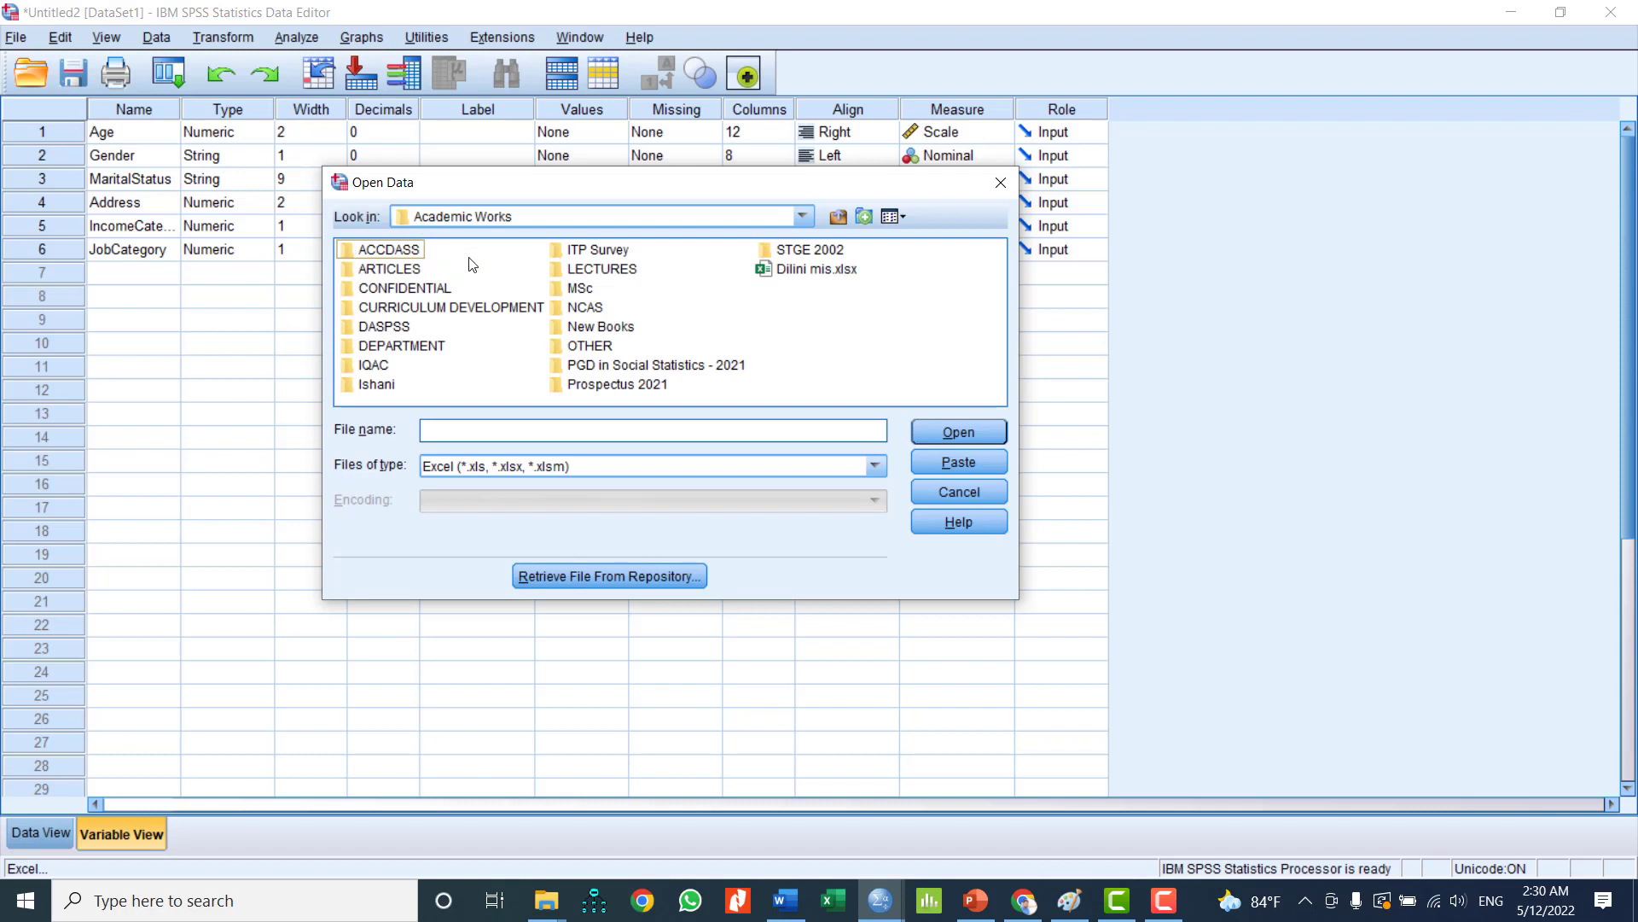
double_click(387, 249)
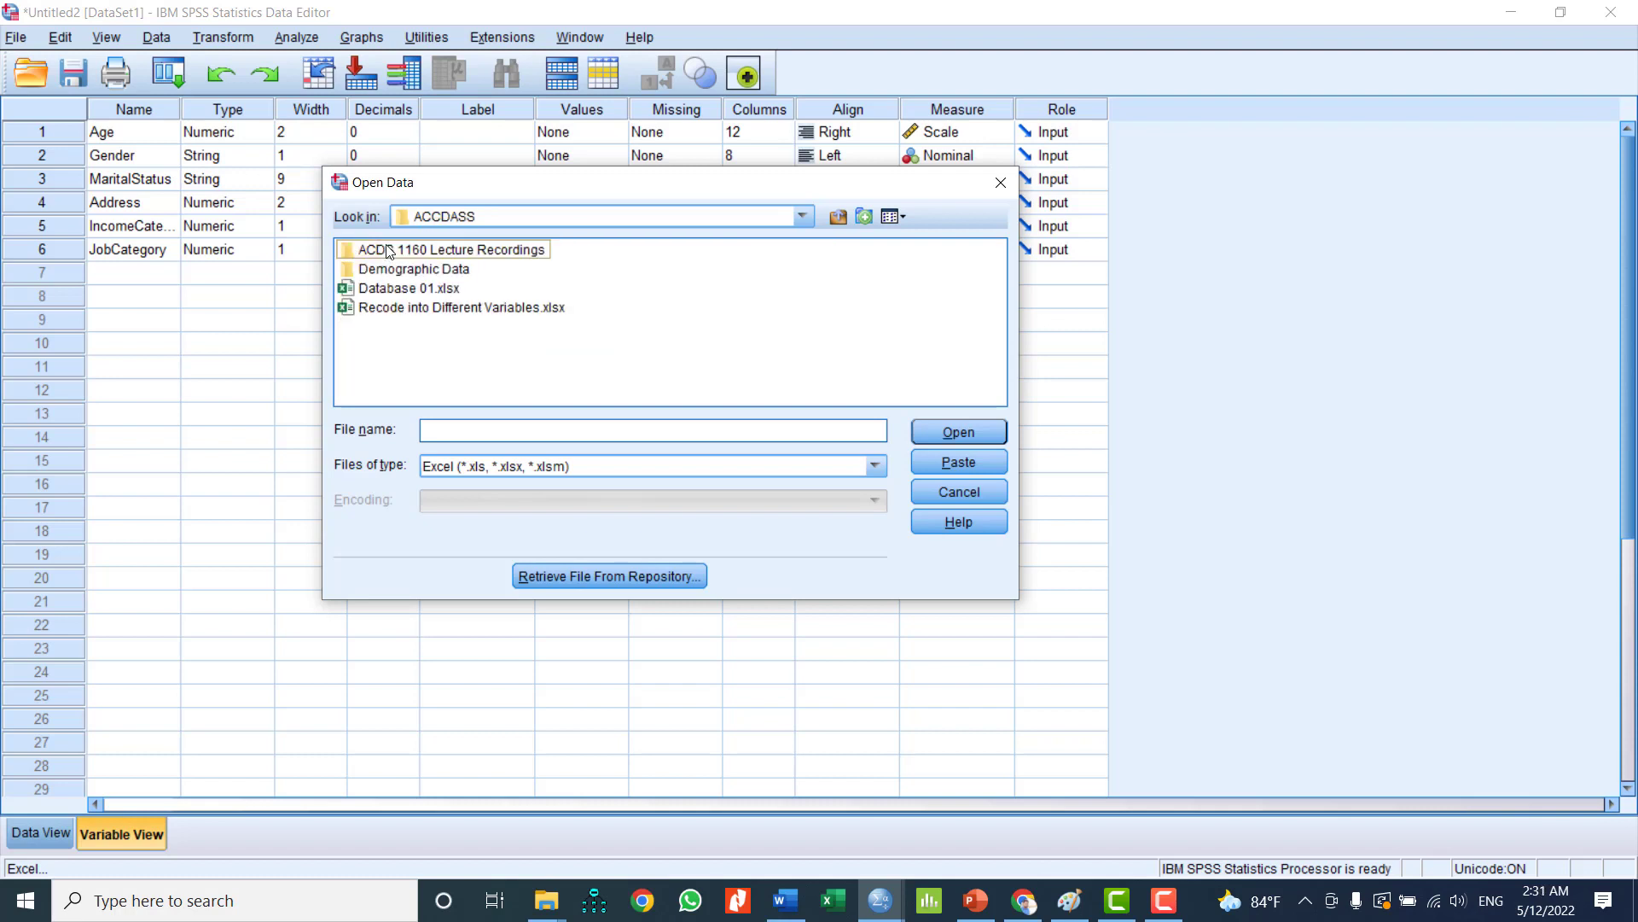
left_click(442, 289)
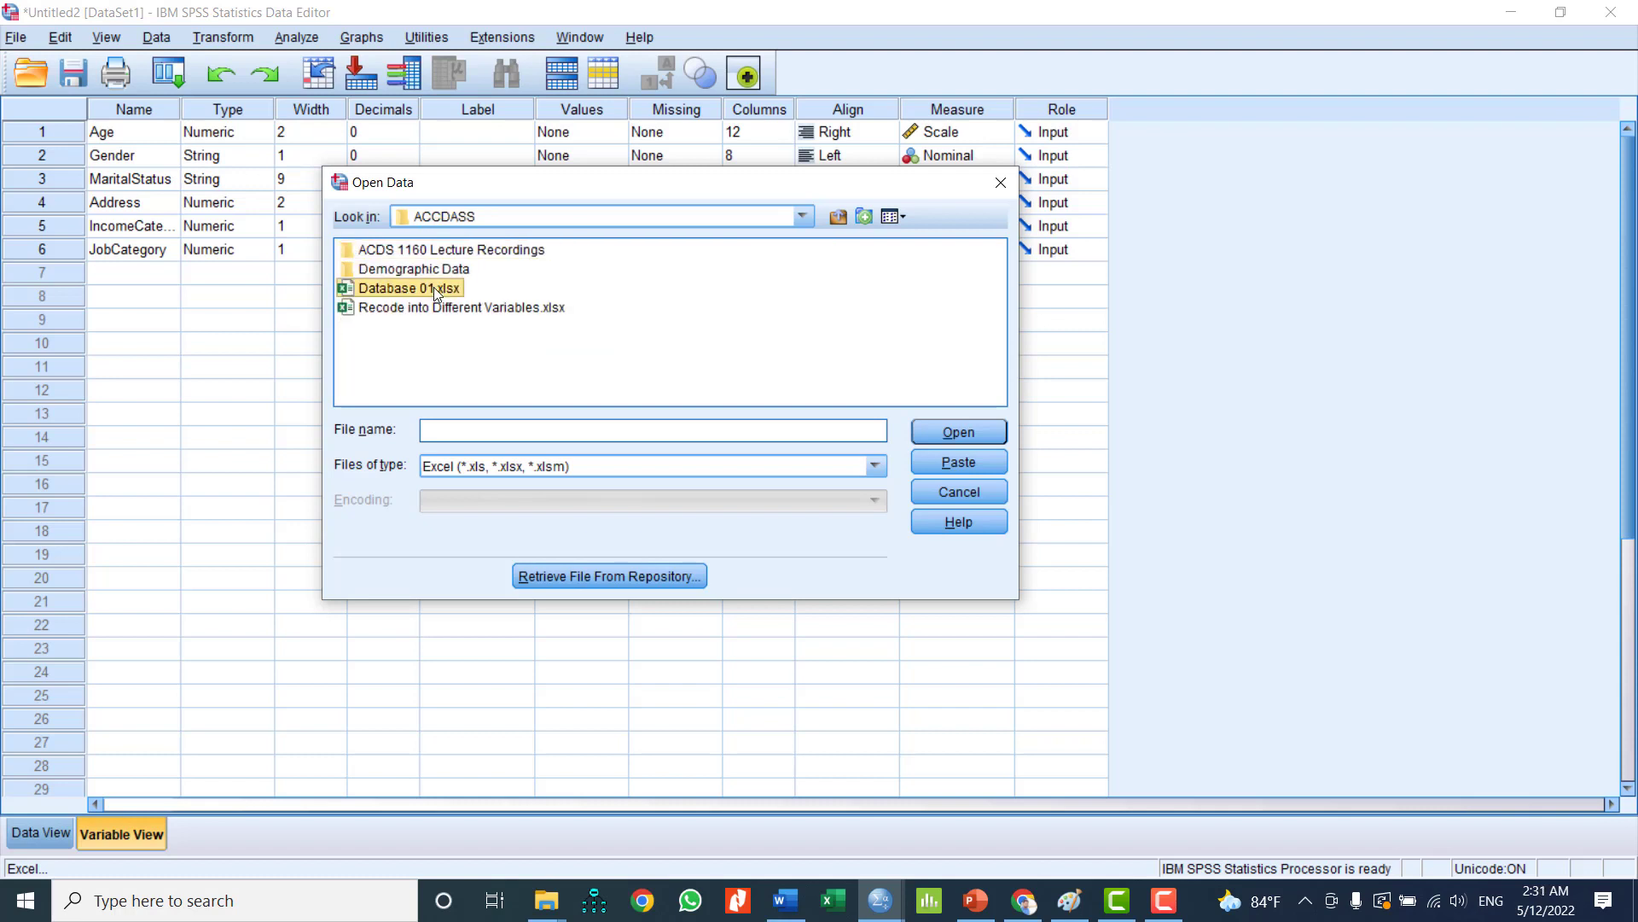
left_click(966, 433)
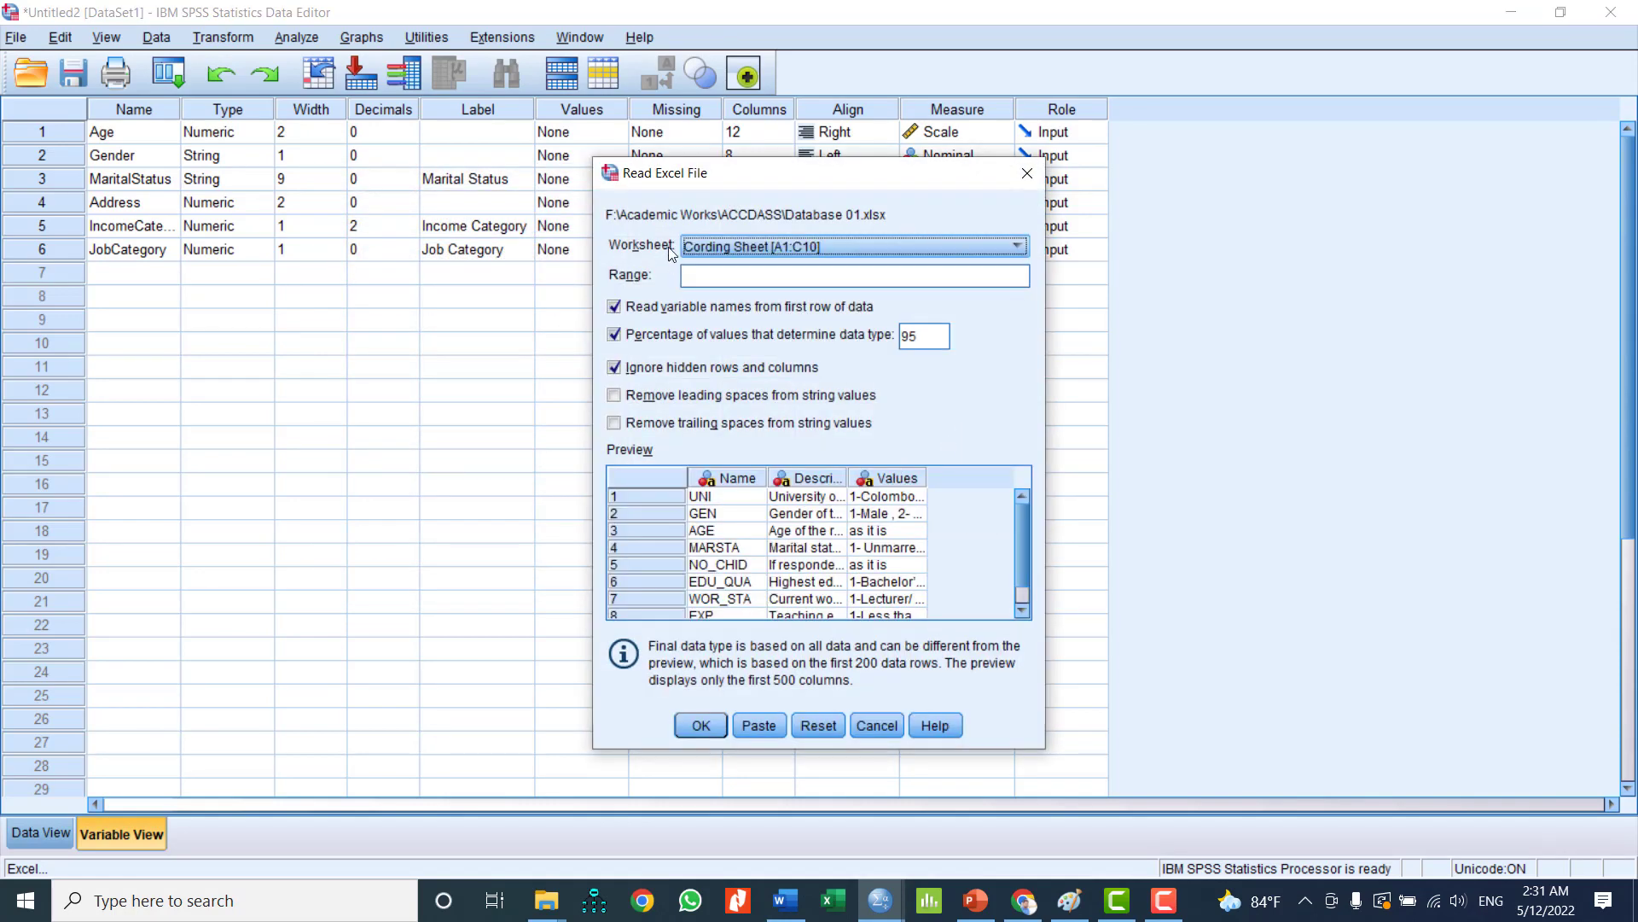
Step: Review the worksheets offered for Database 01.xlsx and choose the Database worksheet with range A1:I683
left_click(806, 247)
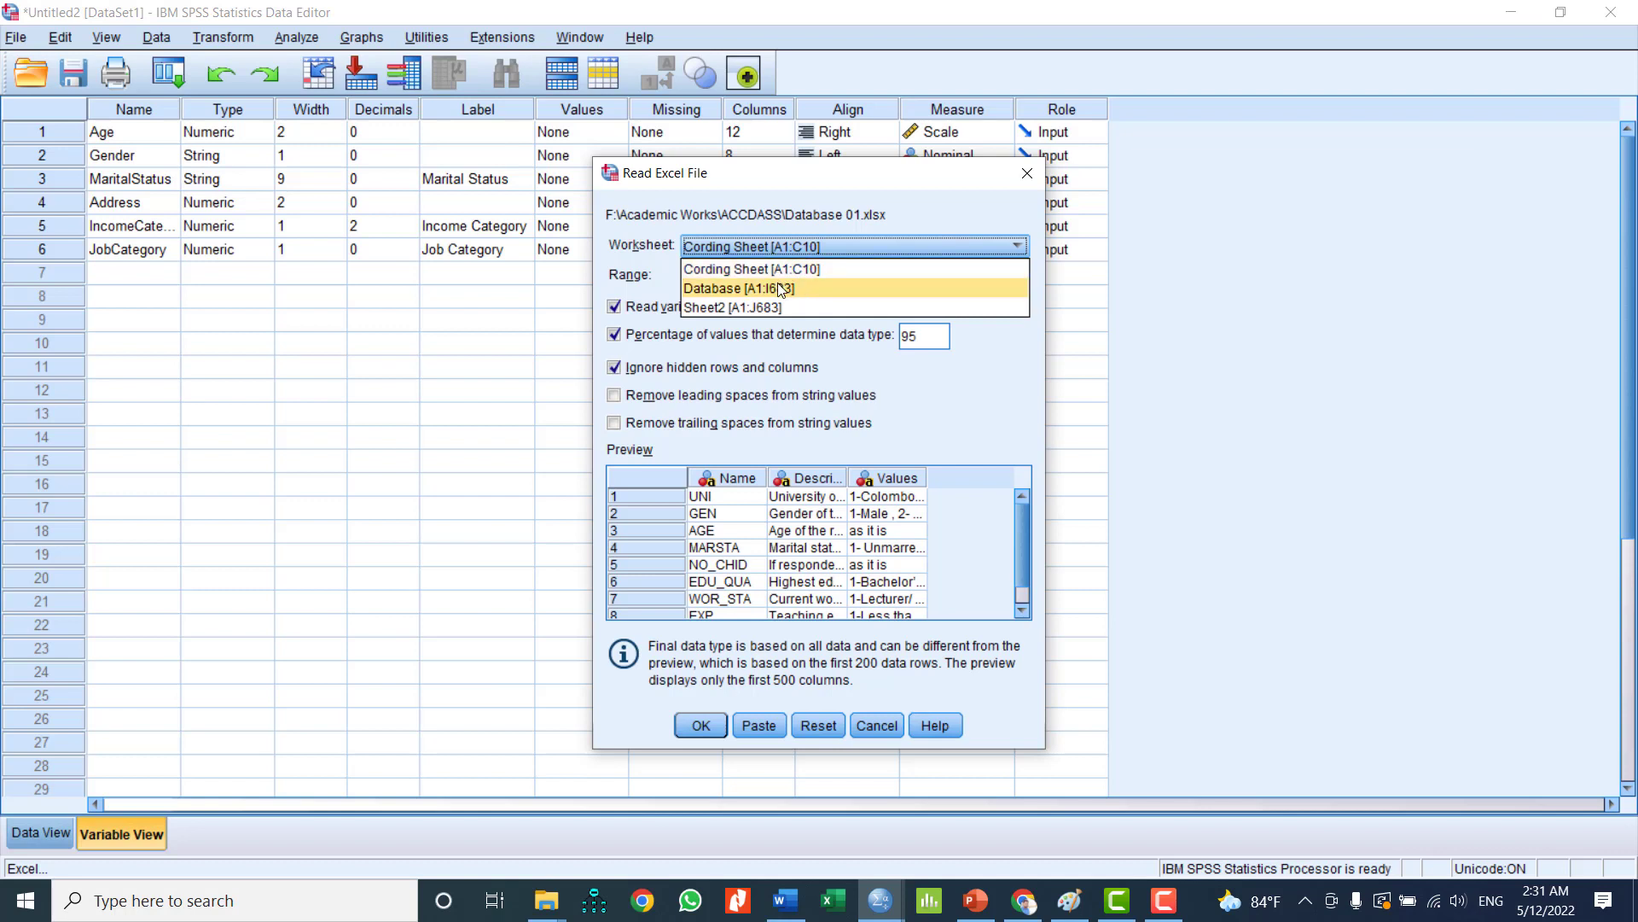
left_click(817, 247)
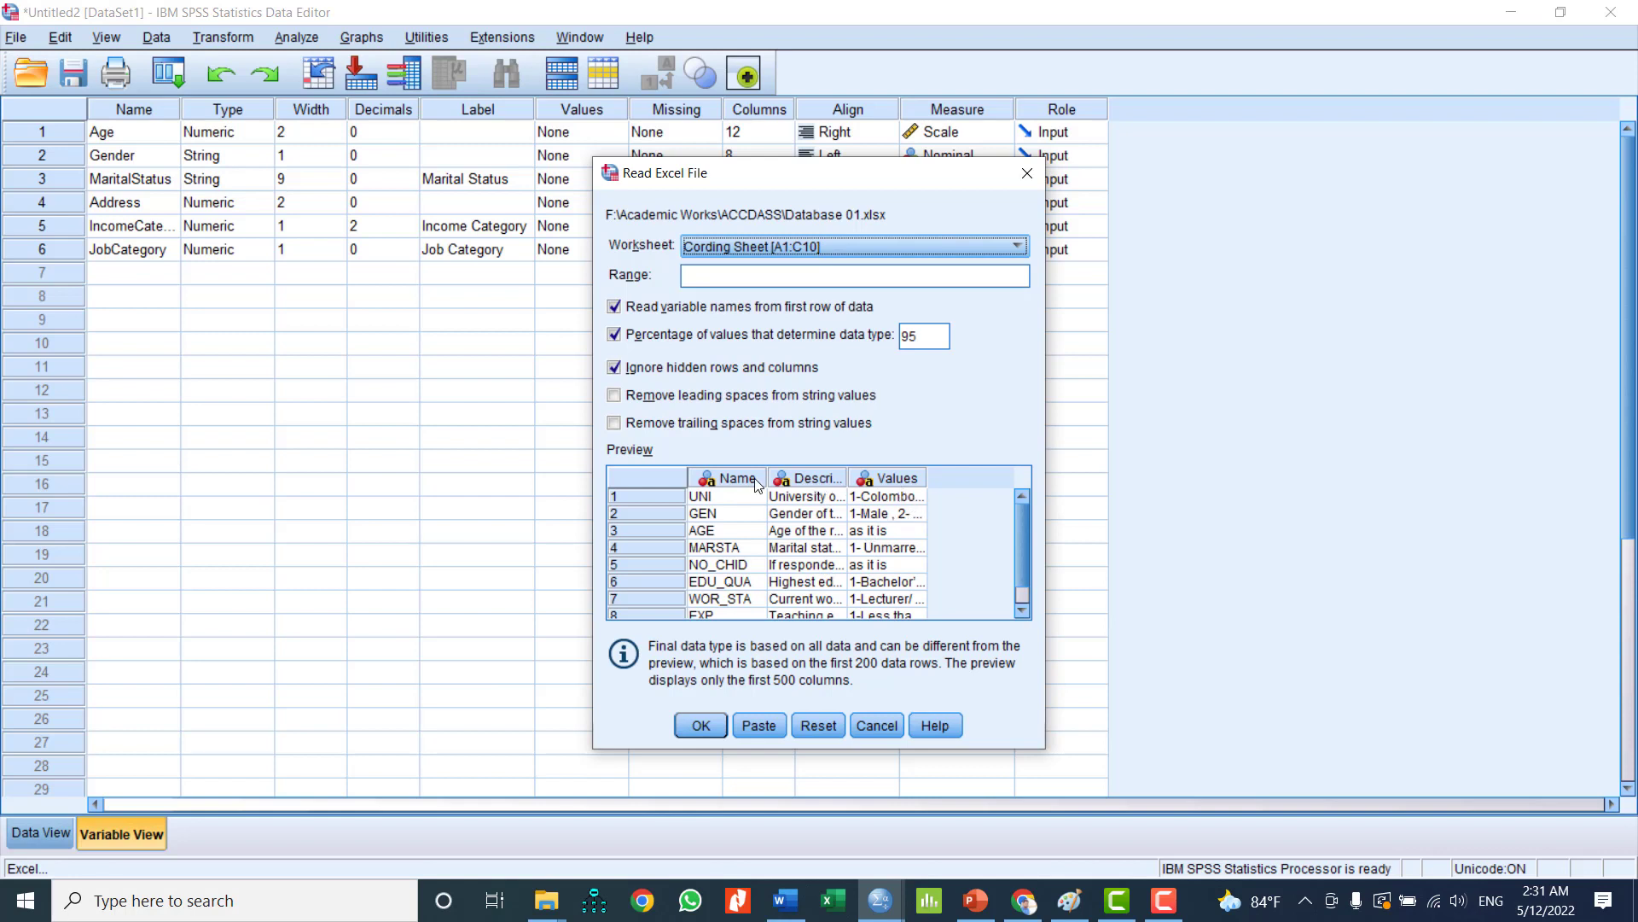
left_click(761, 253)
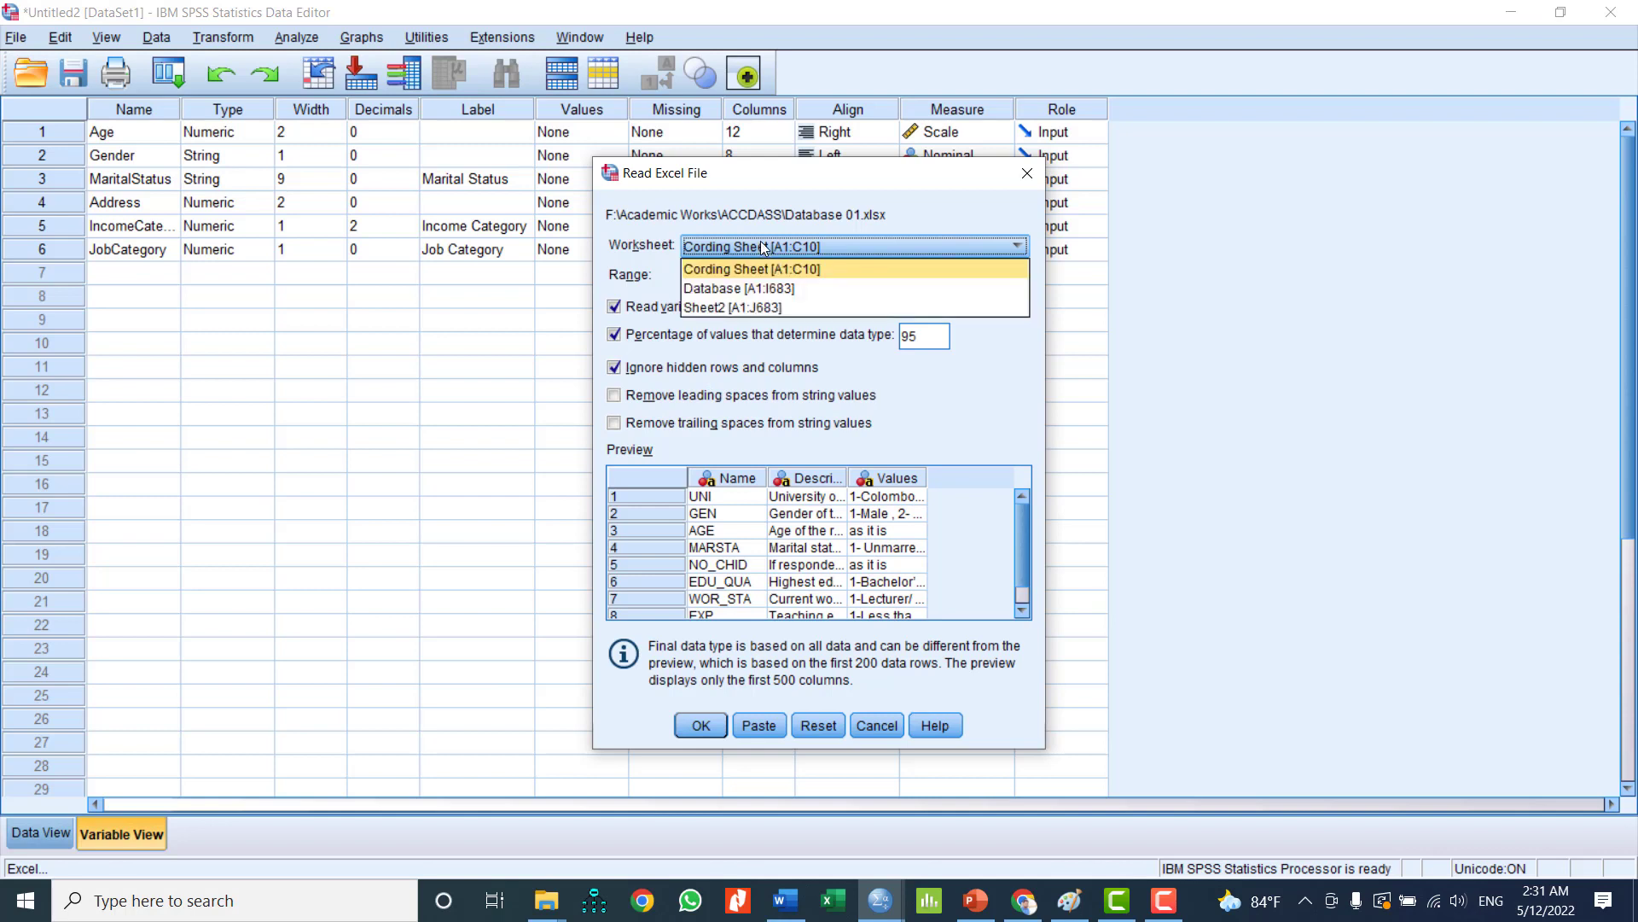
left_click(749, 288)
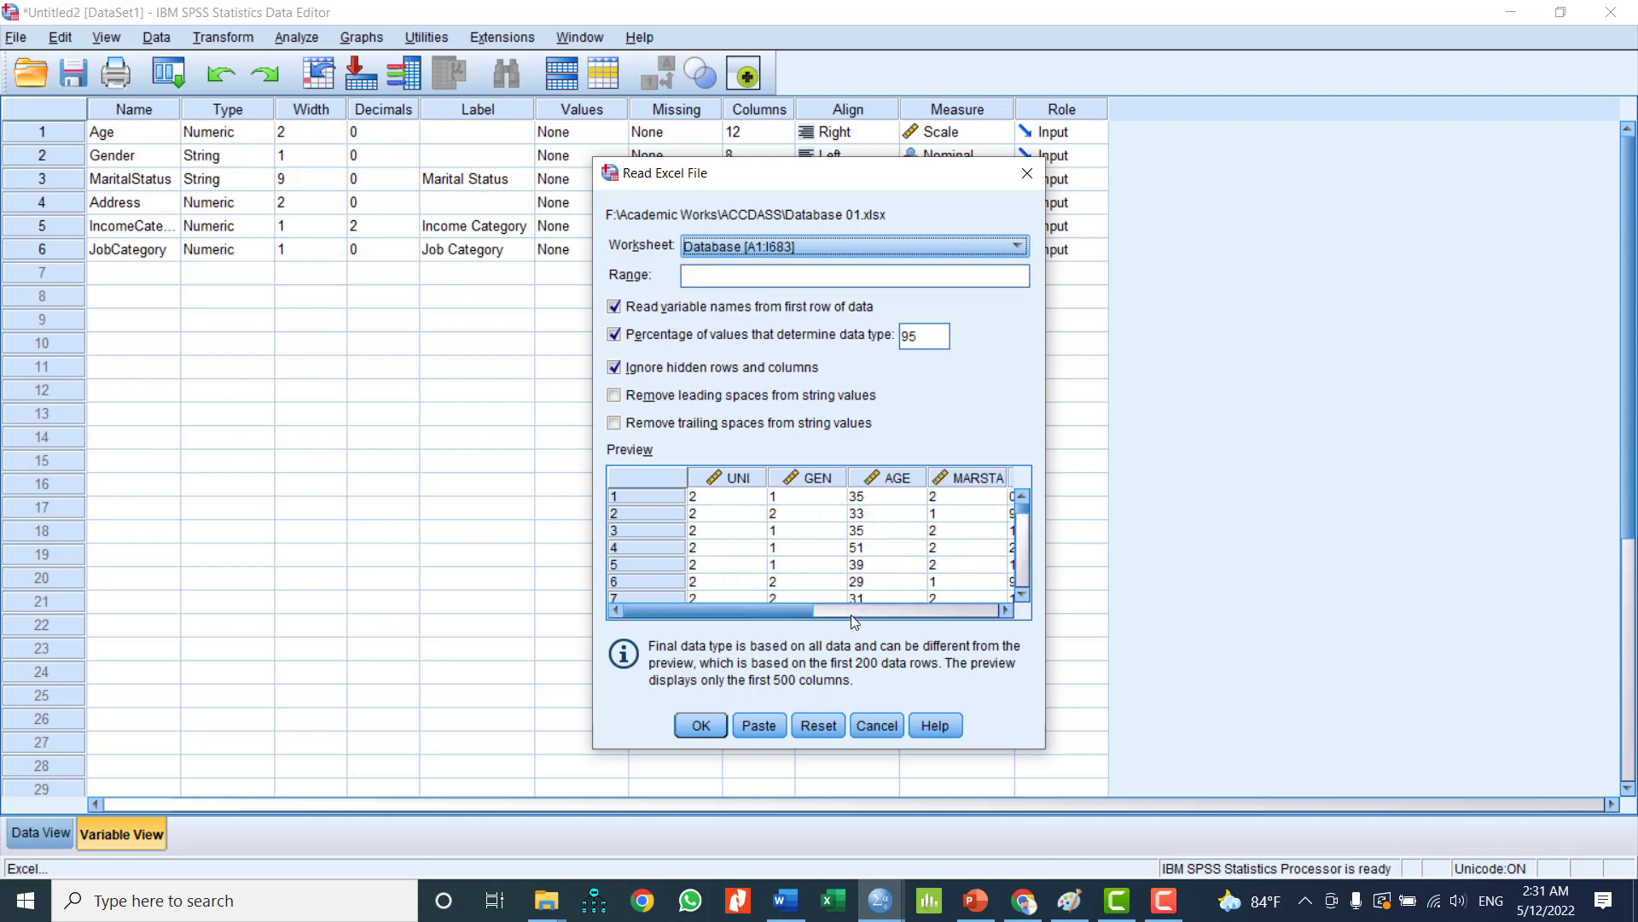
Step: Check the preview columns, turn off Percentage of values that determine data type, and import the Database worksheet
left_click_drag(775, 607, 783, 491)
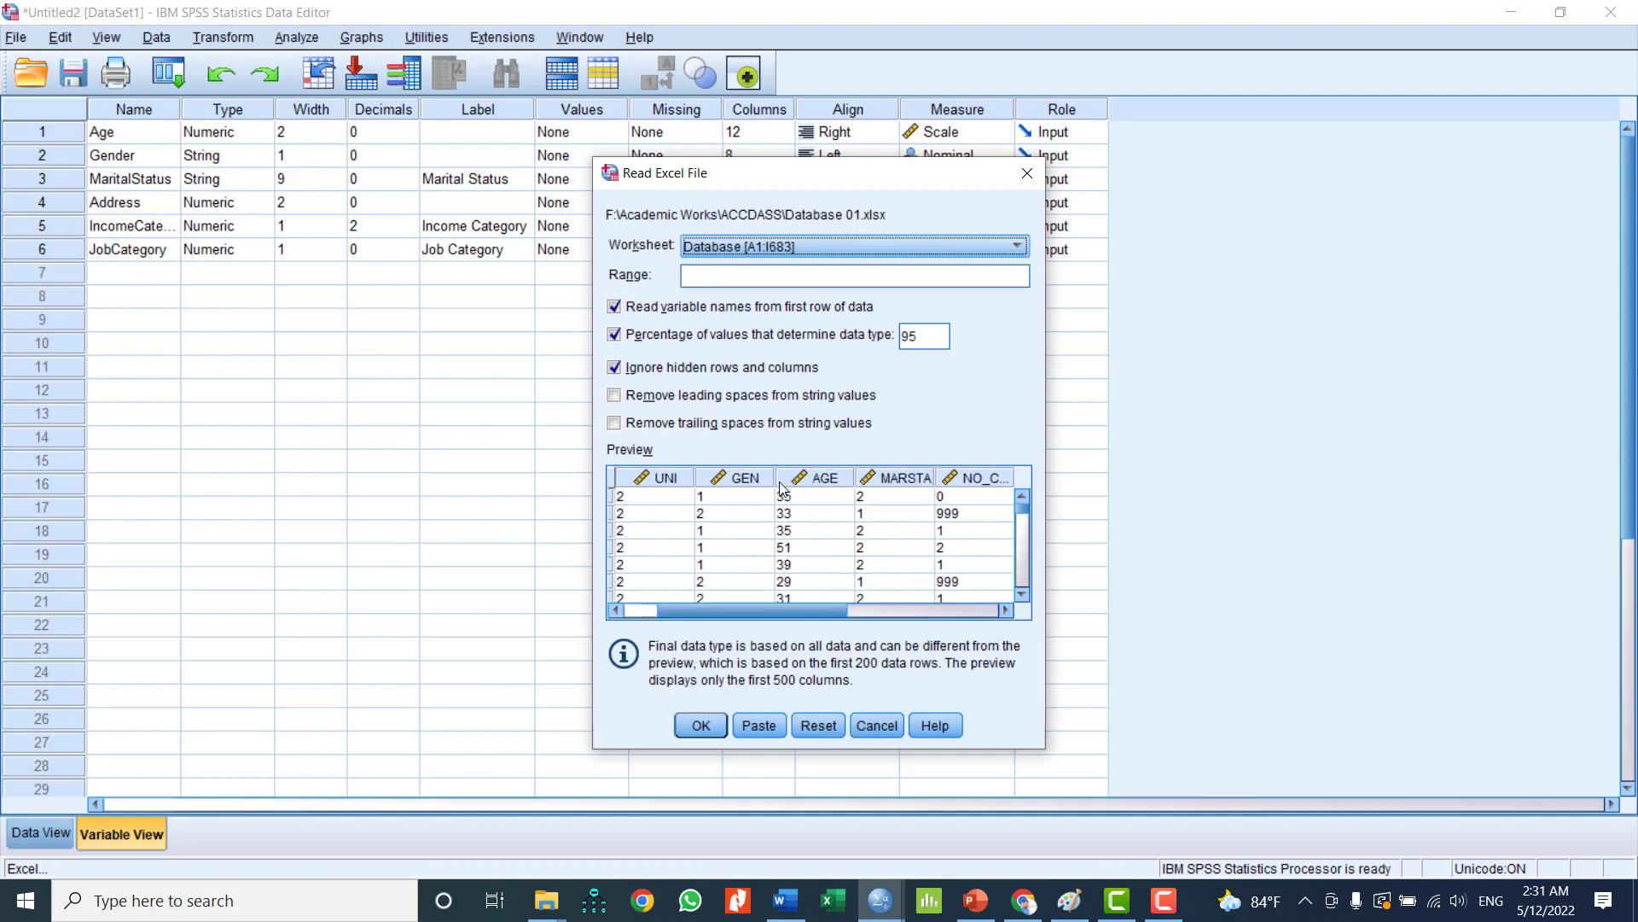
left_click(642, 340)
left_click(642, 341)
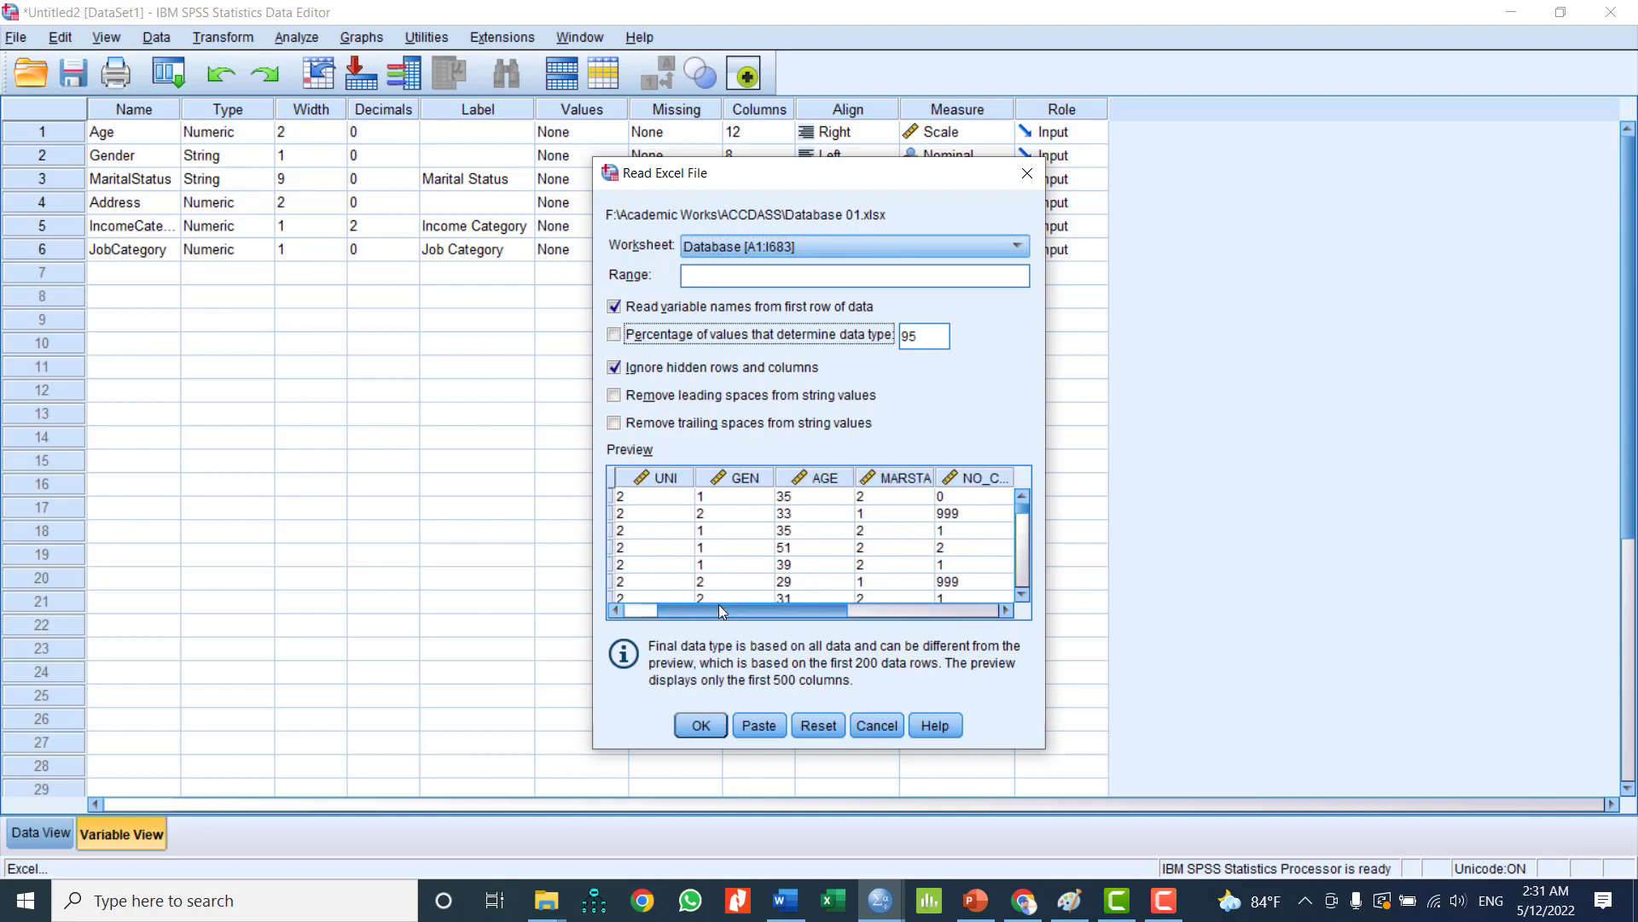
mouse_move(730, 607)
left_mouse_down()
mouse_move(970, 633)
mouse_move(740, 622)
left_mouse_up()
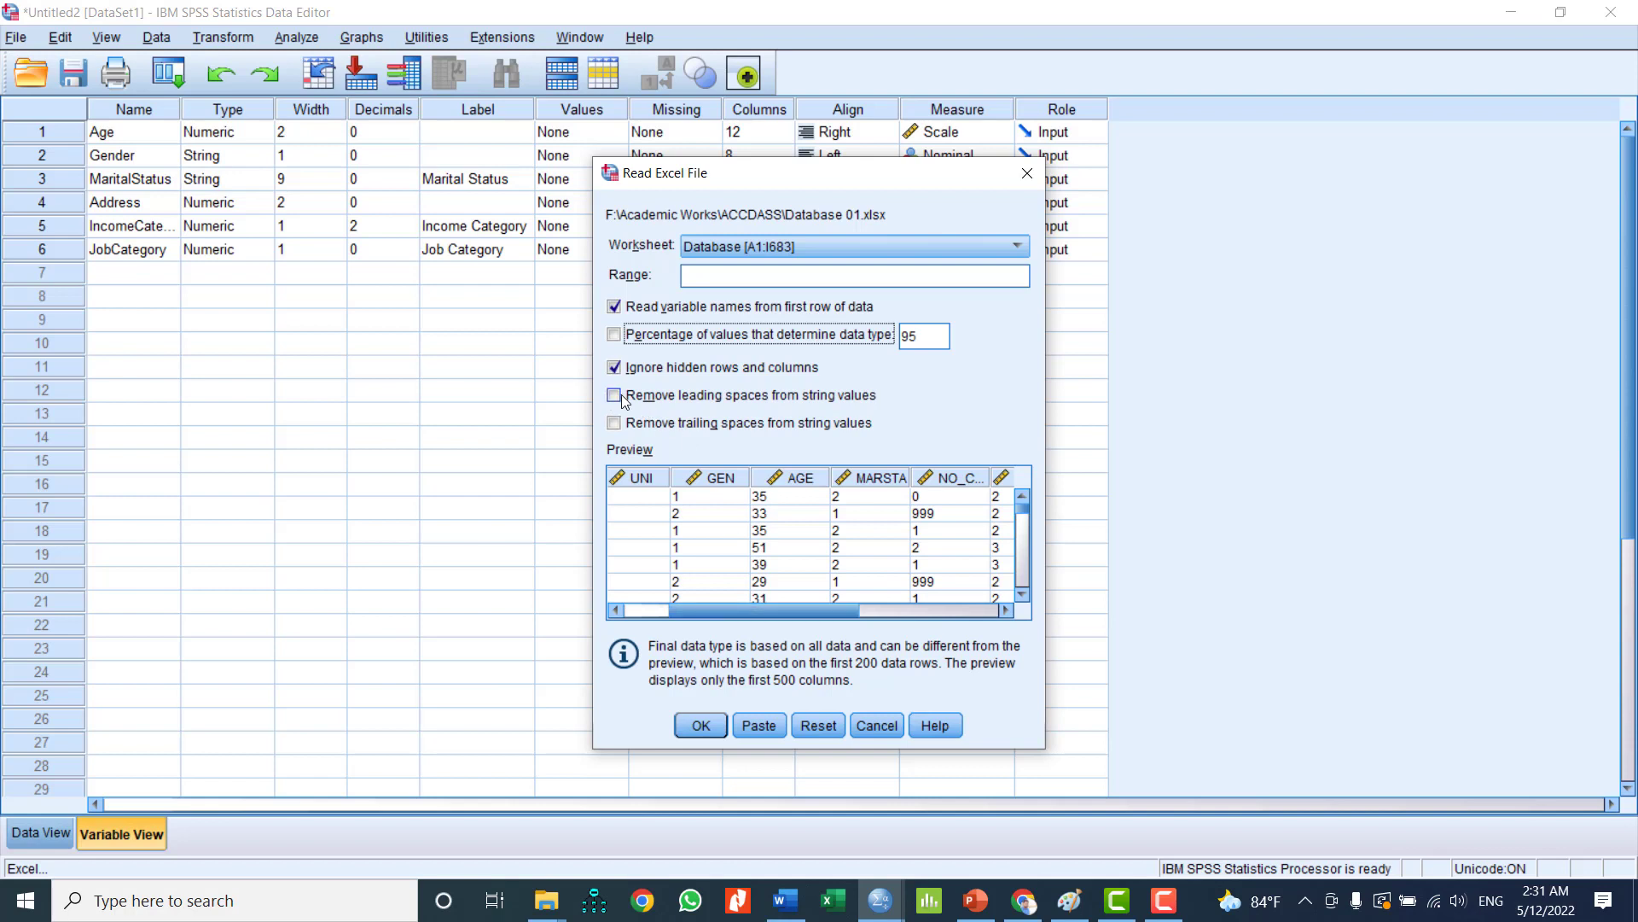
left_click_drag(792, 613, 862, 618)
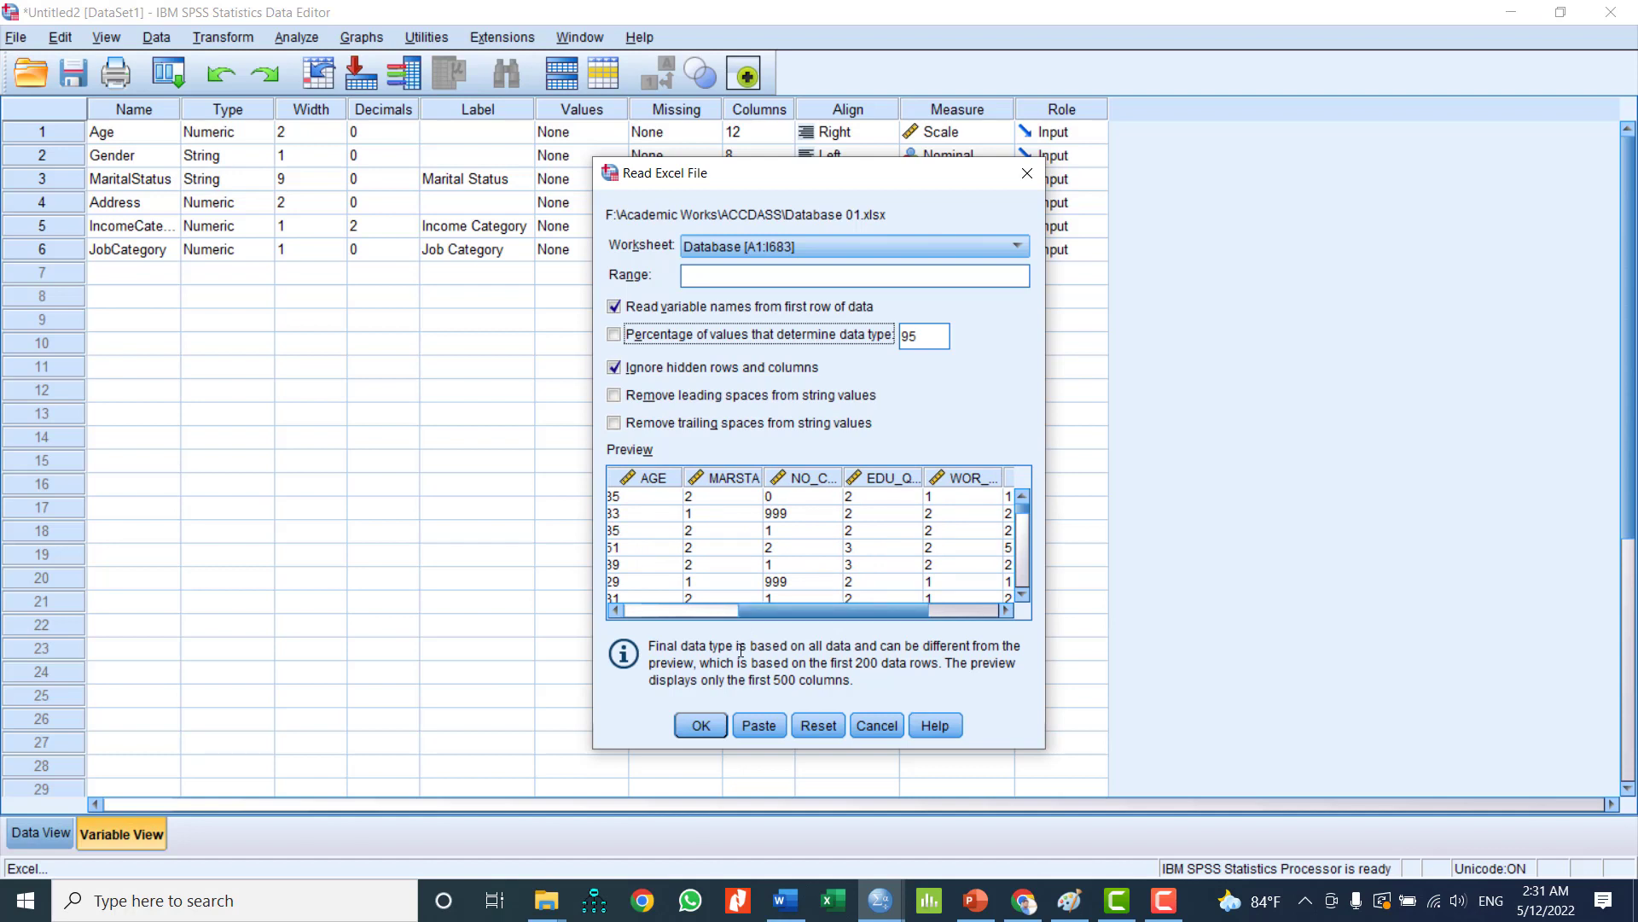
left_click(693, 728)
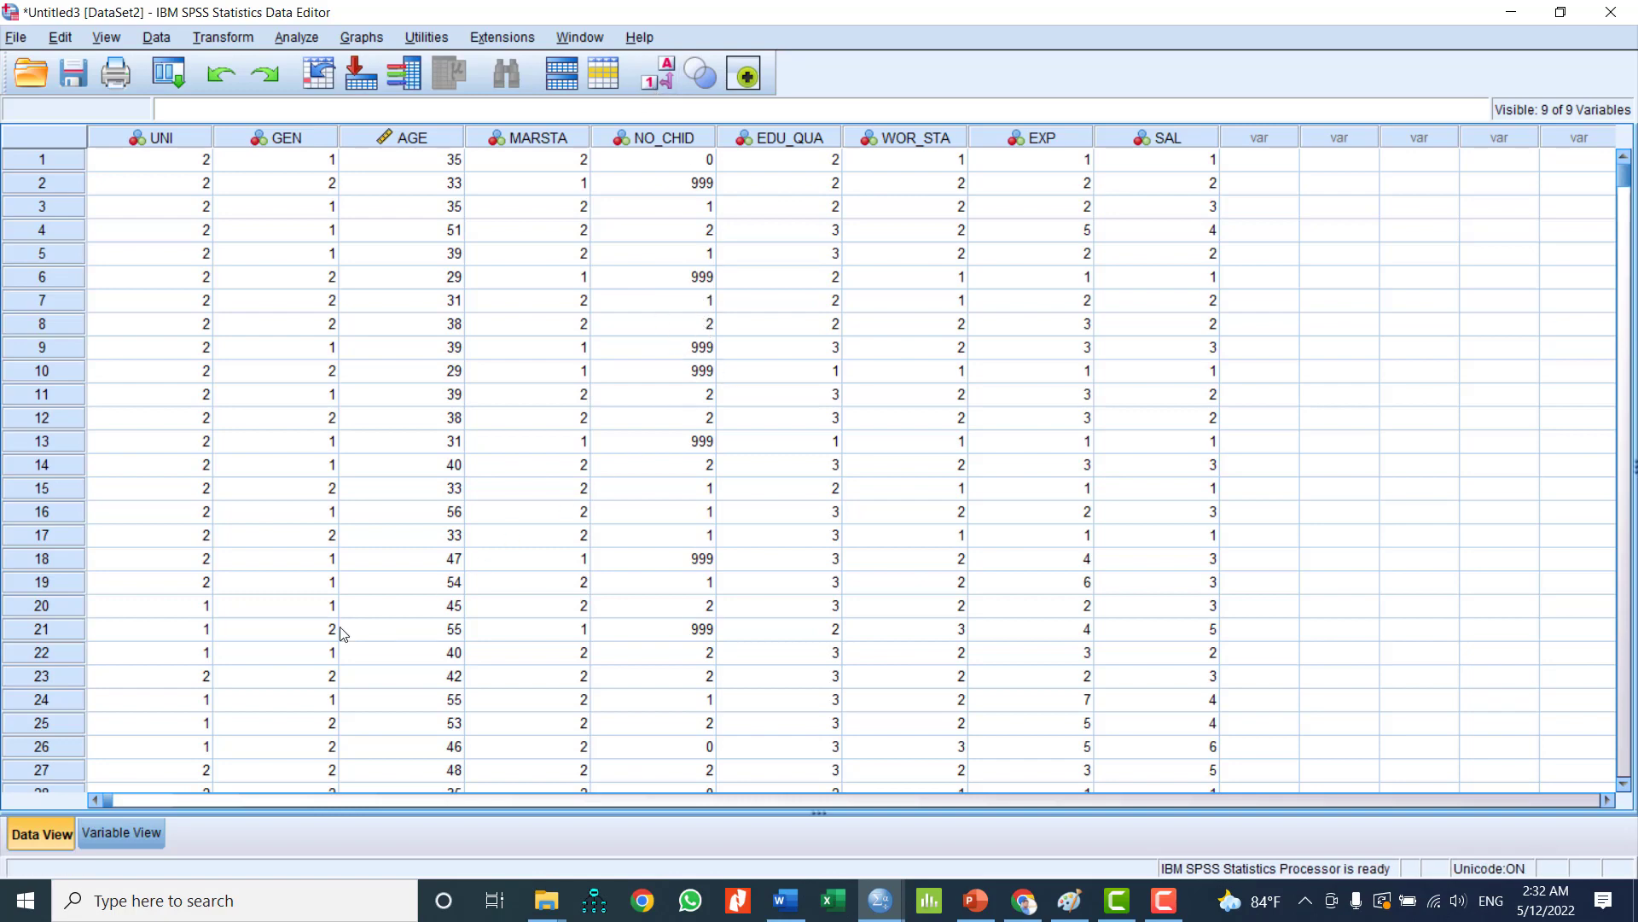
Step: View the imported dataset's variable definitions, and open the SPSS data file Database from the ACCDASS folder in File Explorer
left_click(140, 839)
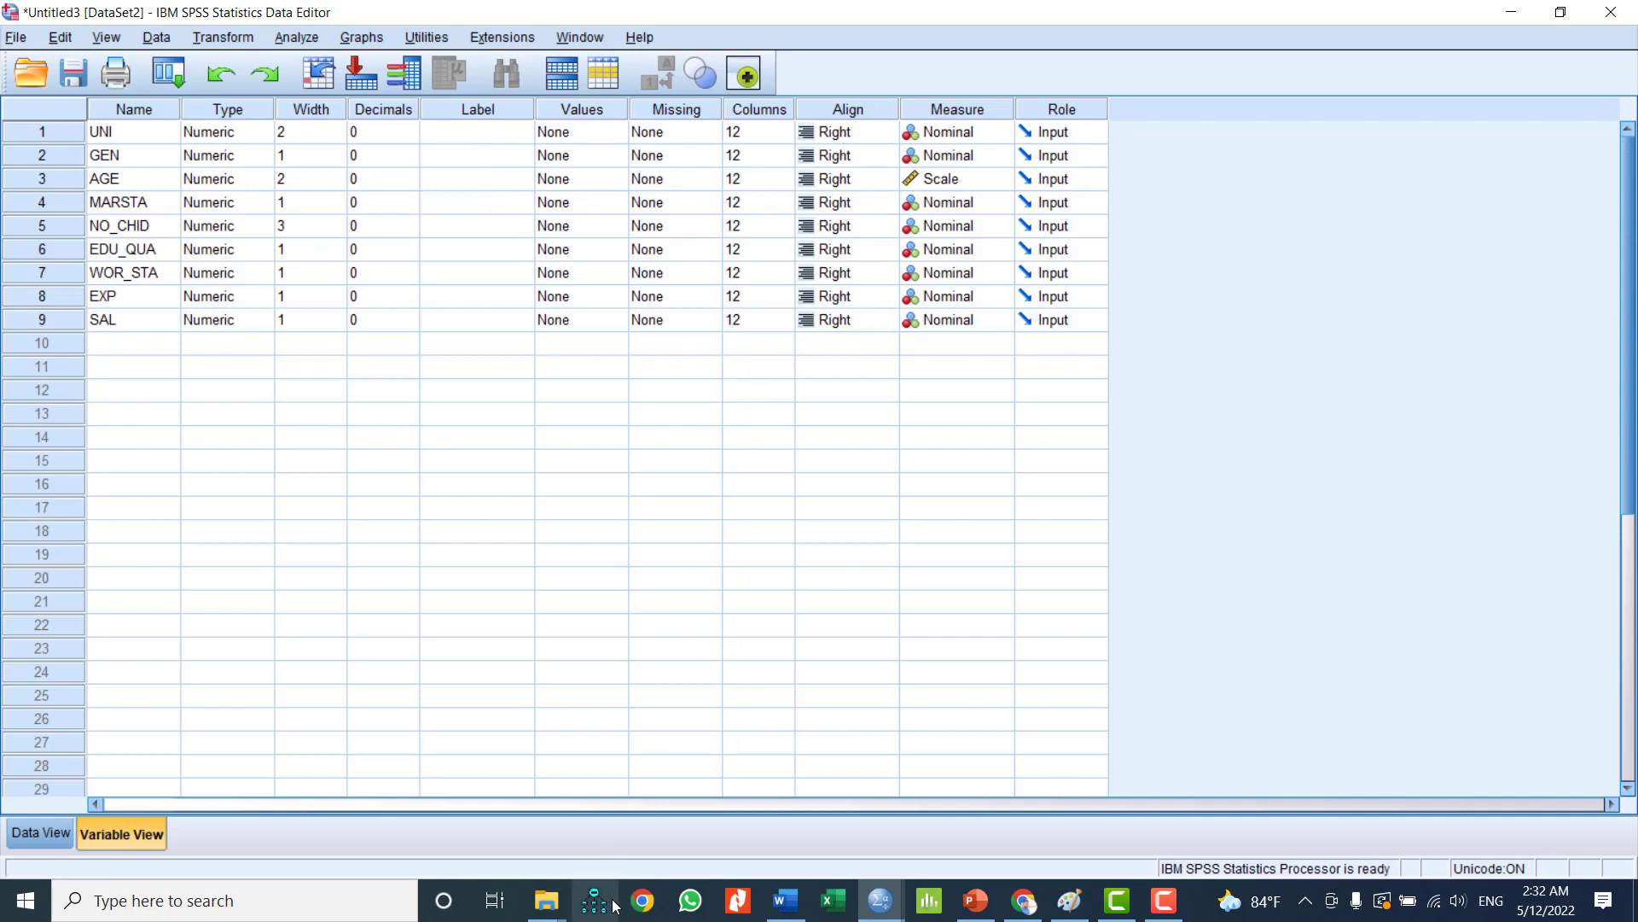
mouse_move(556, 903)
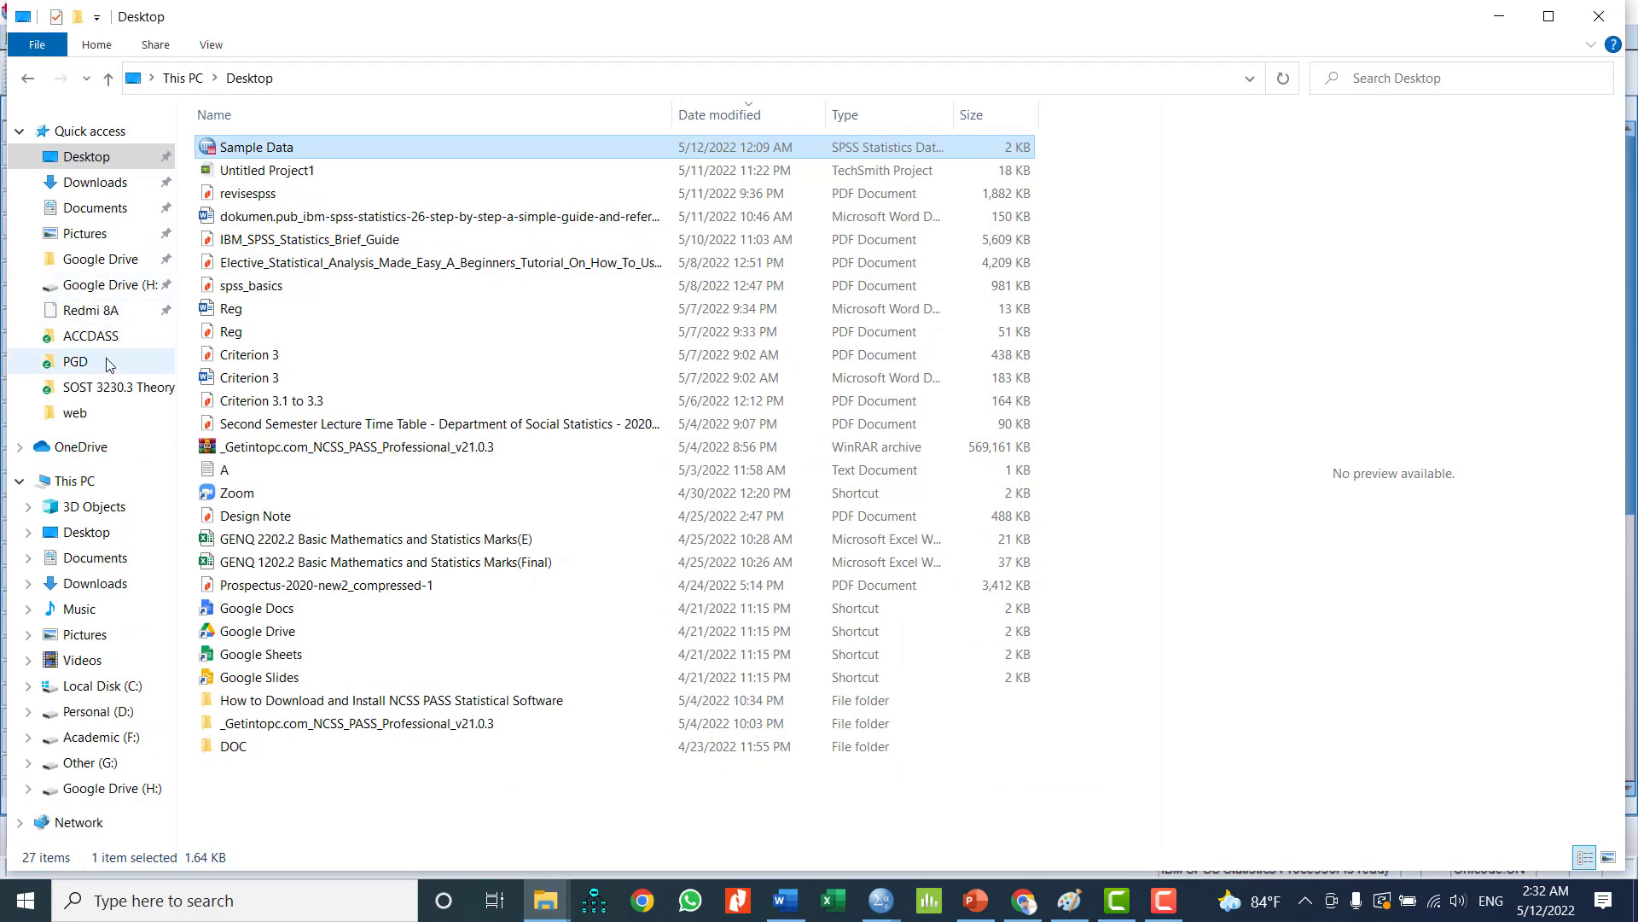
left_click(120, 345)
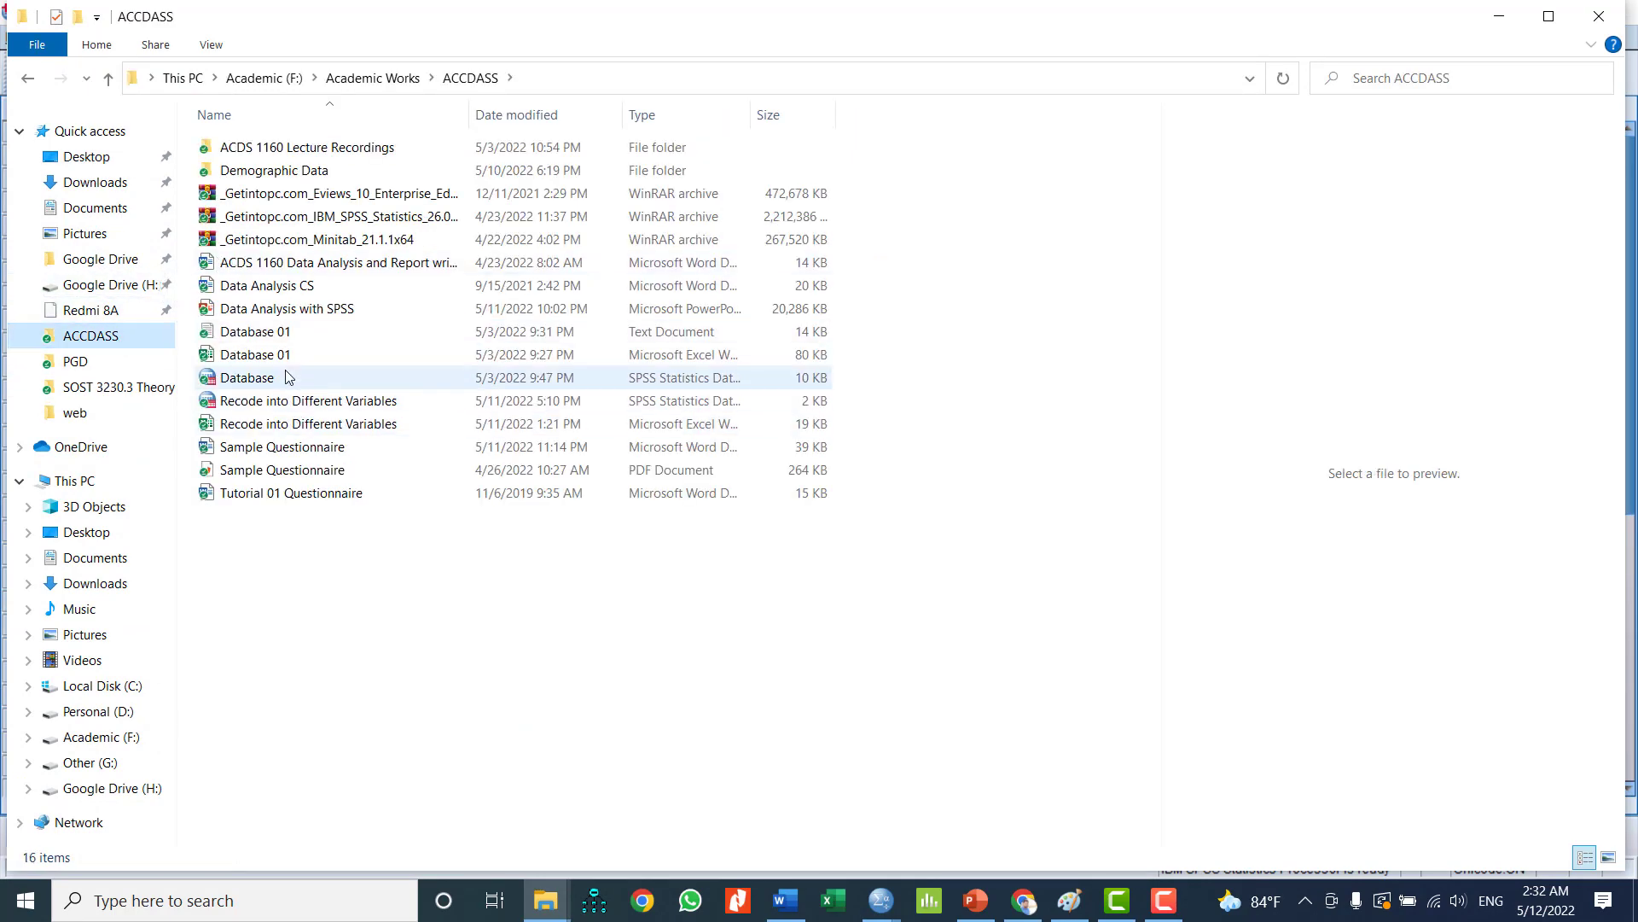
left_click(280, 378)
double_click(283, 378)
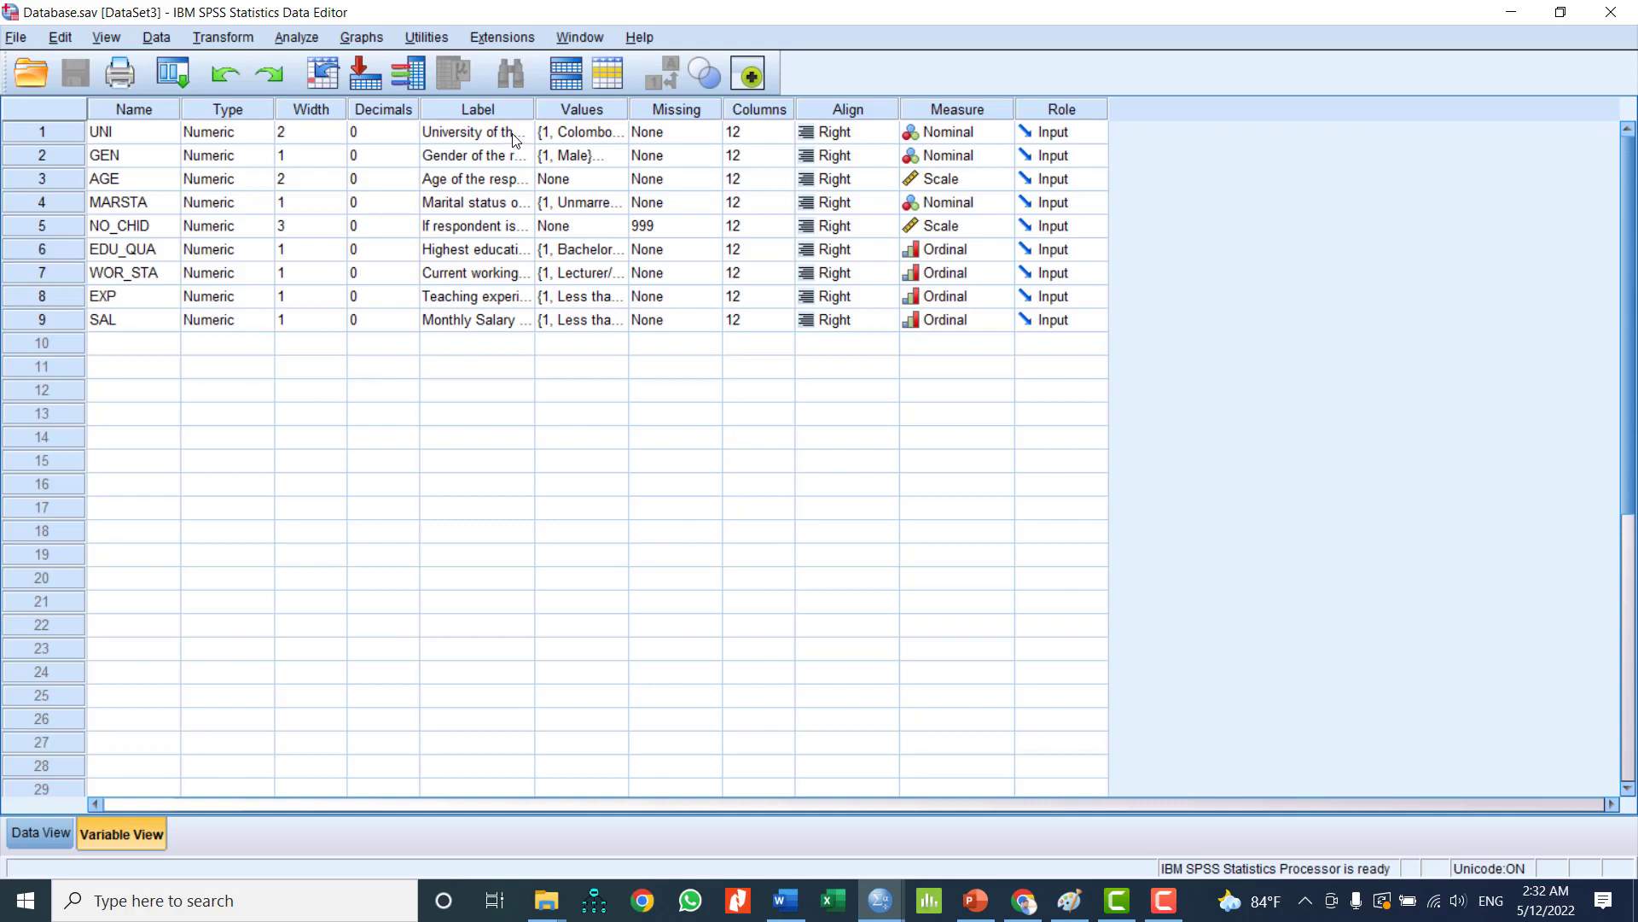
Step: Copy the labels of all nine variables, UNI to SAL, from Database.sav into the Label column of the Untitled3 dataset
left_click_drag(513, 132, 493, 318)
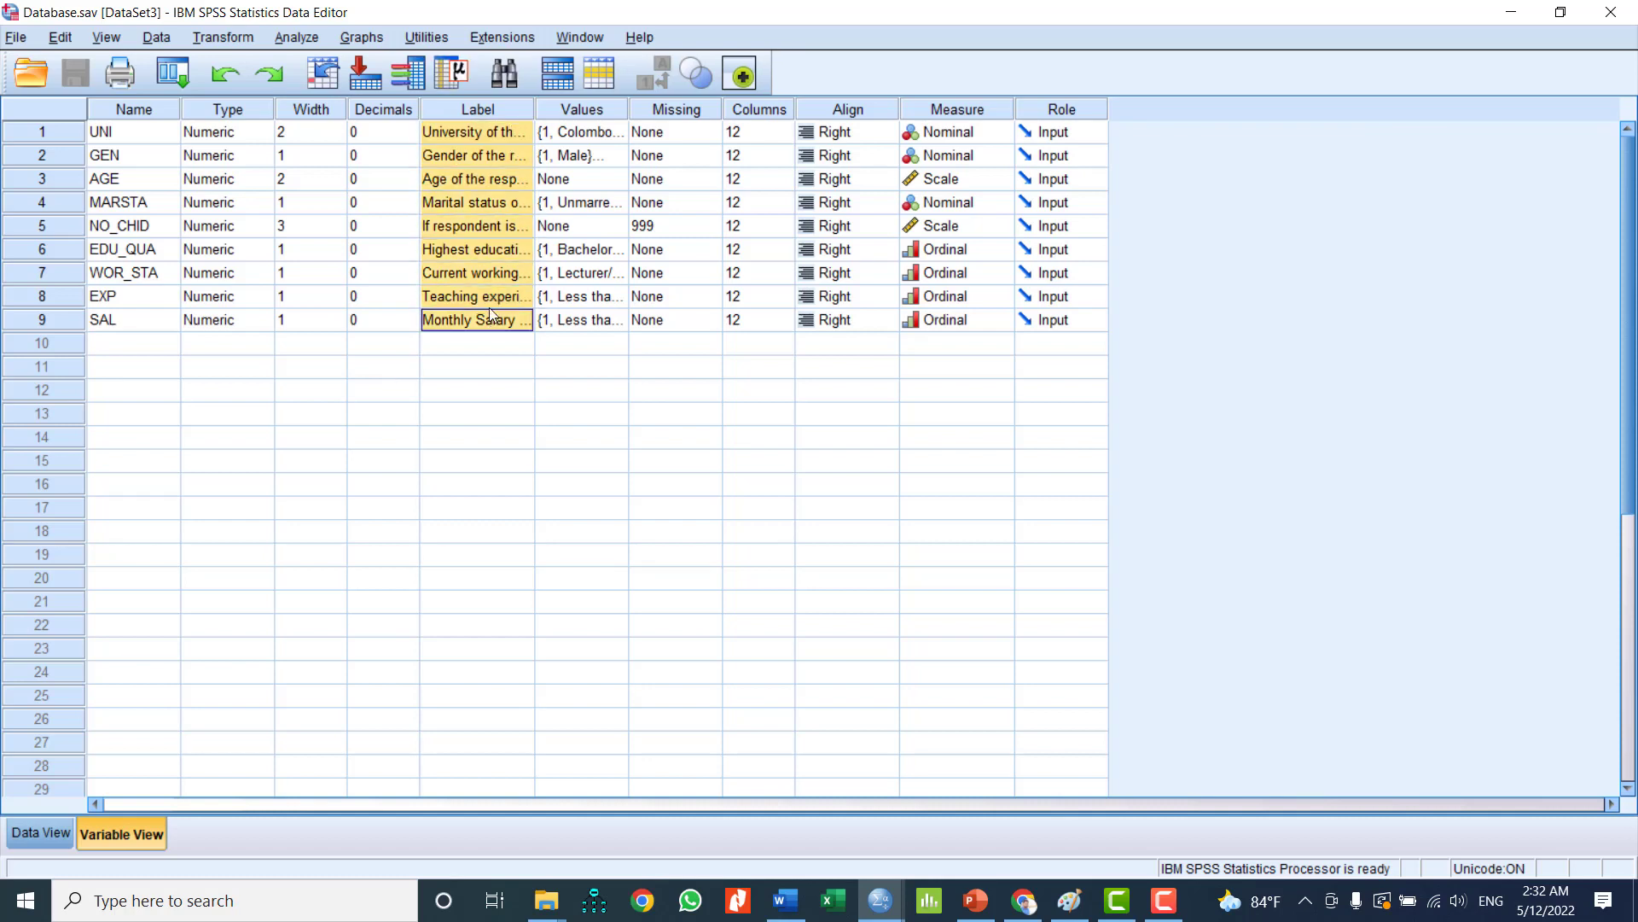
right_click(480, 152)
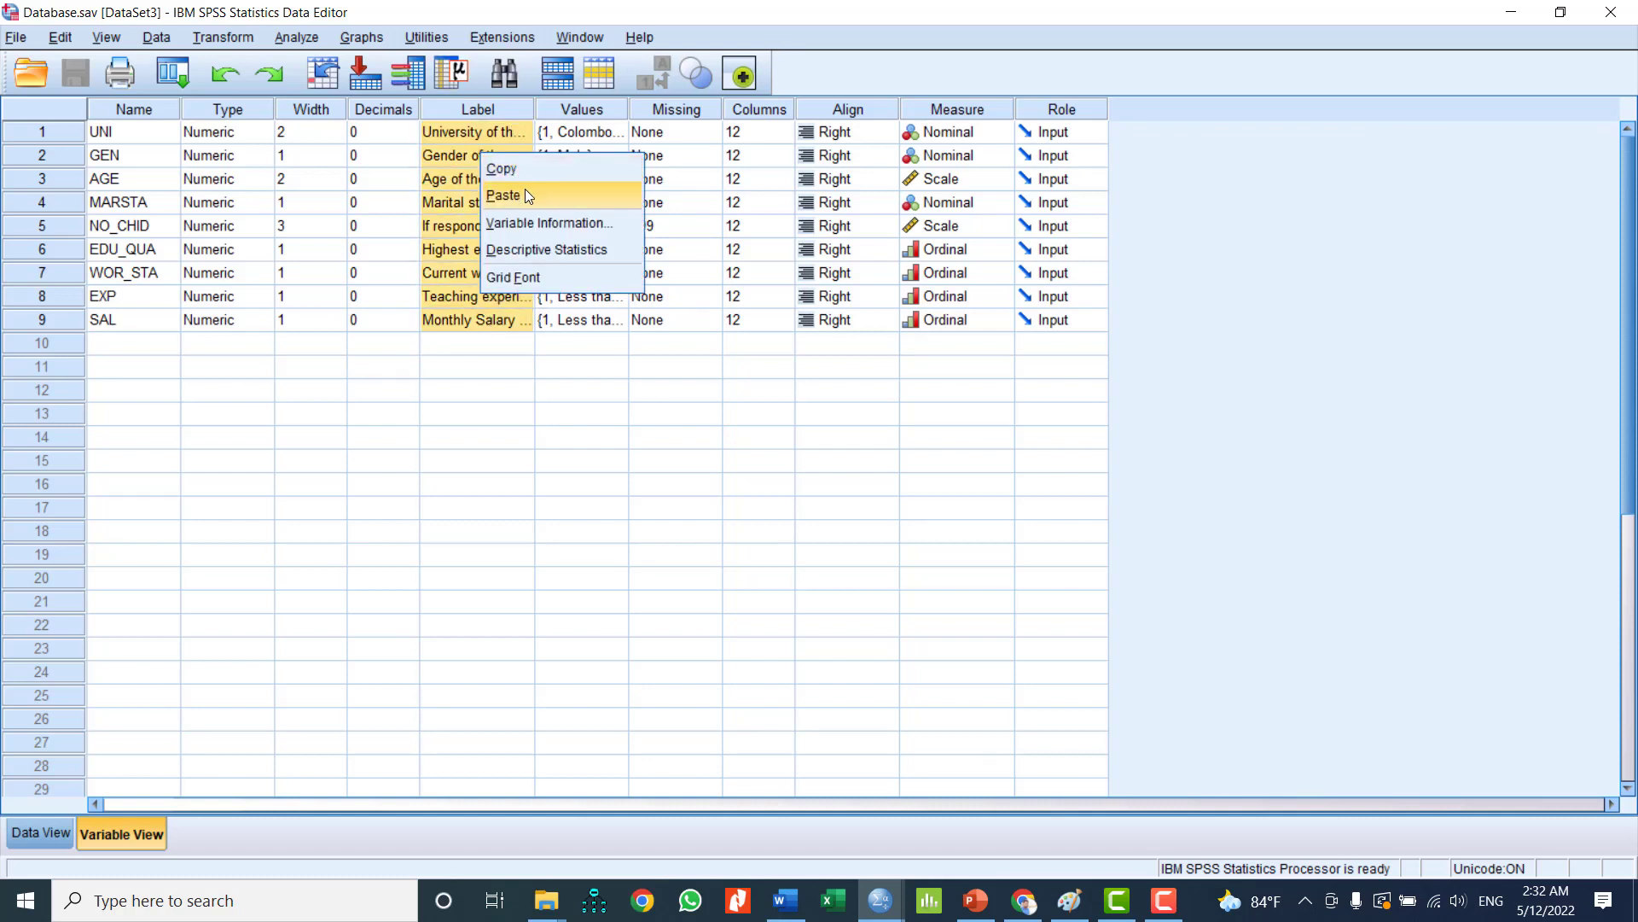
left_click(529, 169)
mouse_move(880, 900)
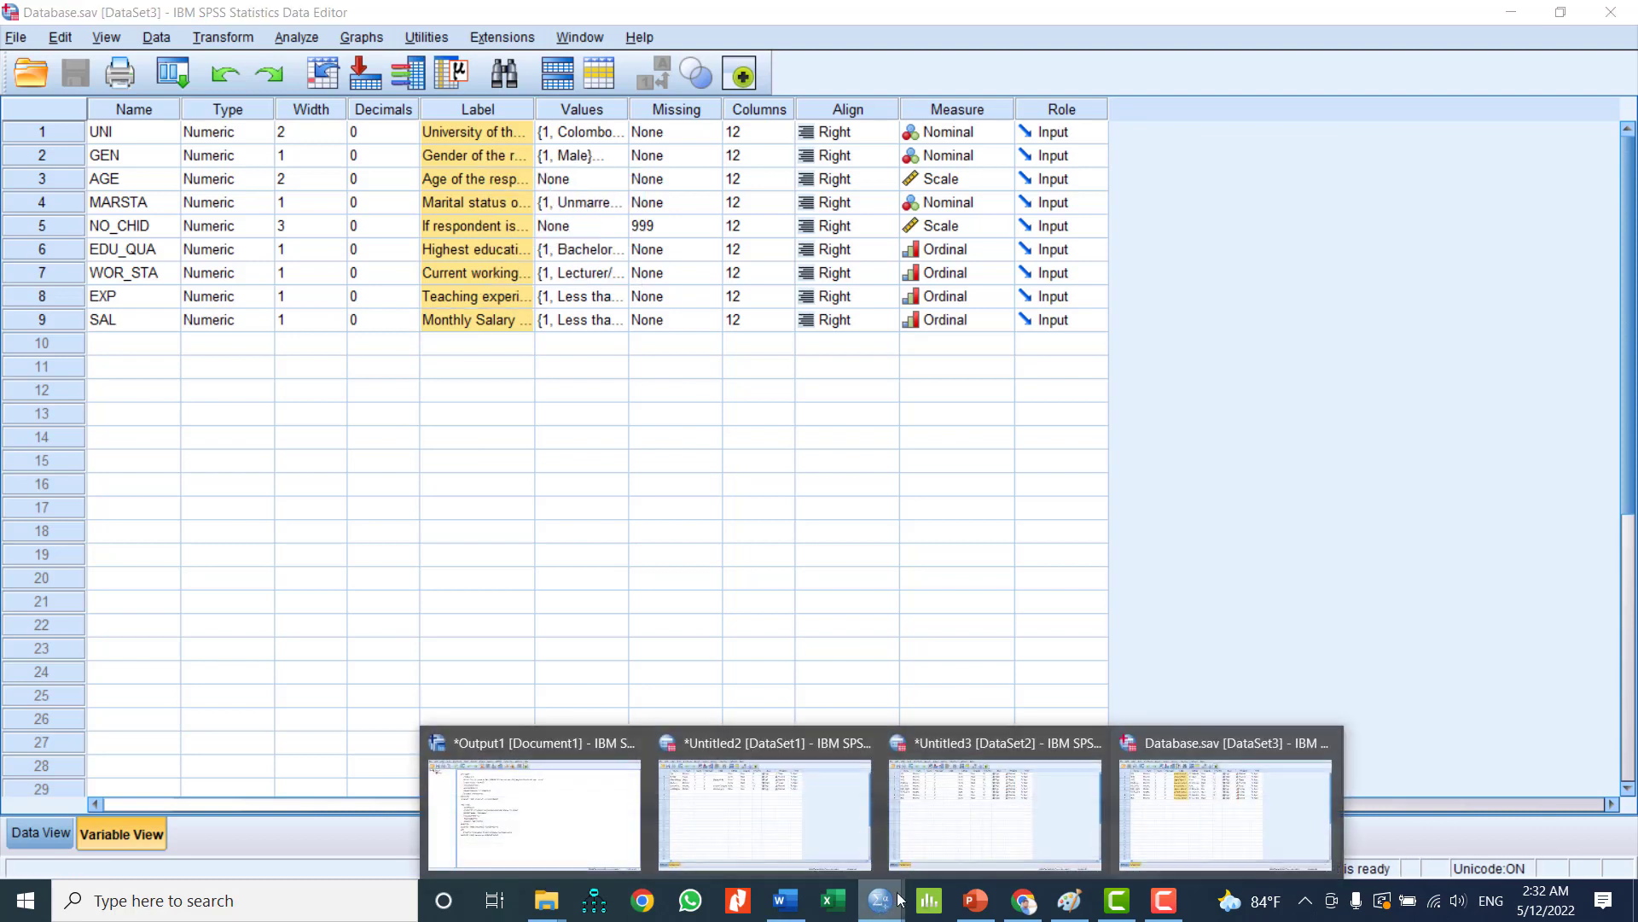
left_click(965, 819)
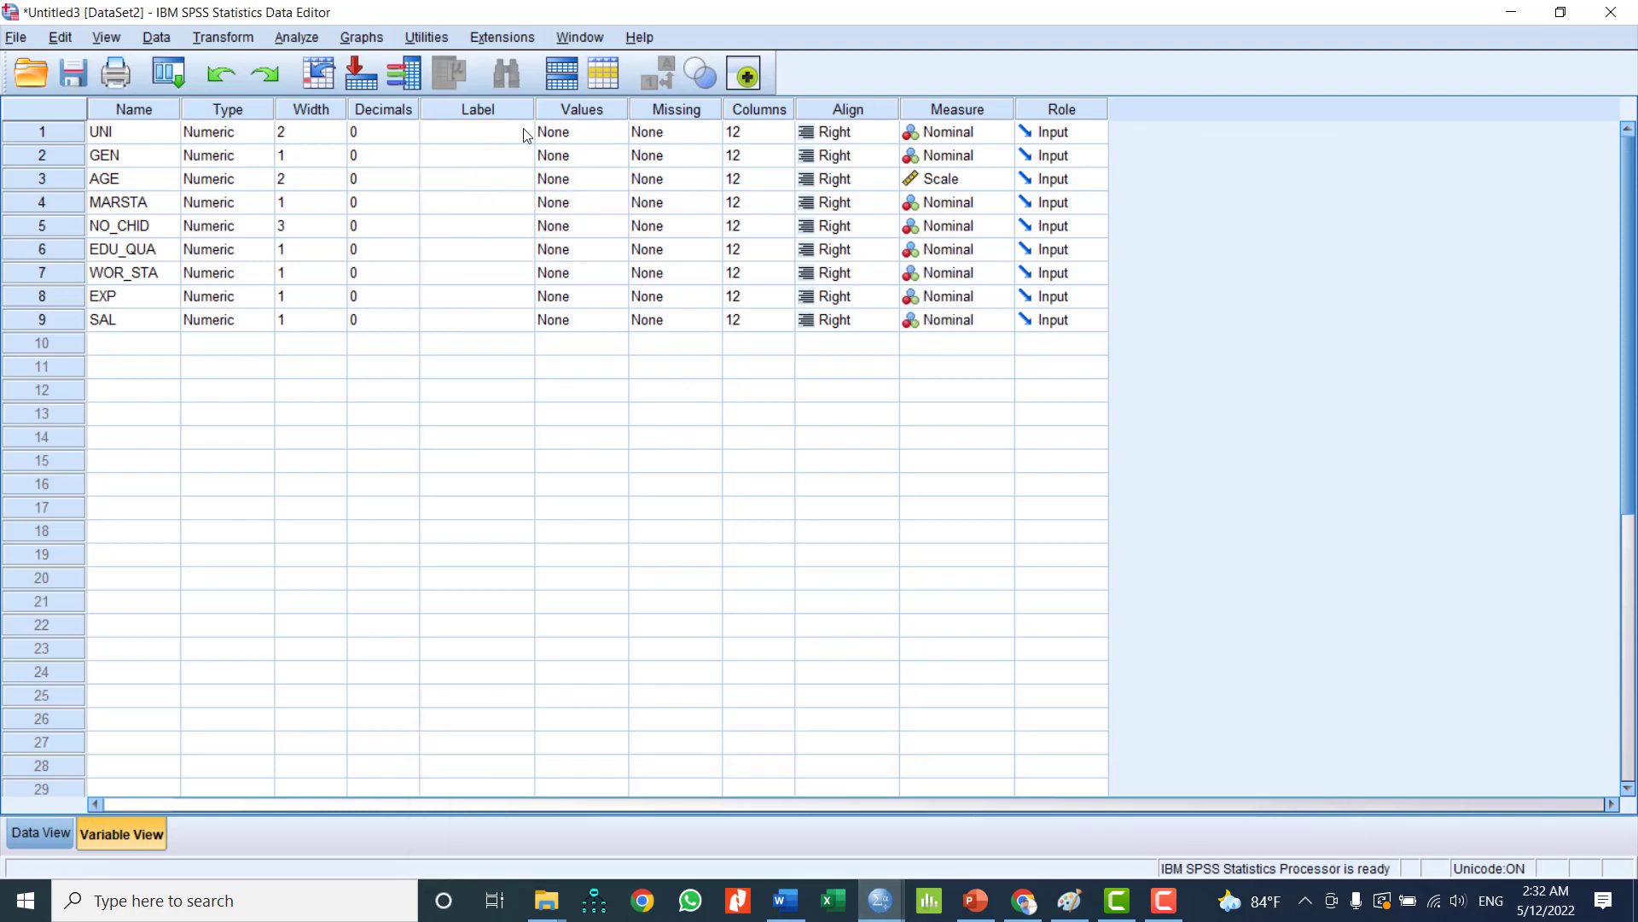
left_click_drag(516, 134, 516, 323)
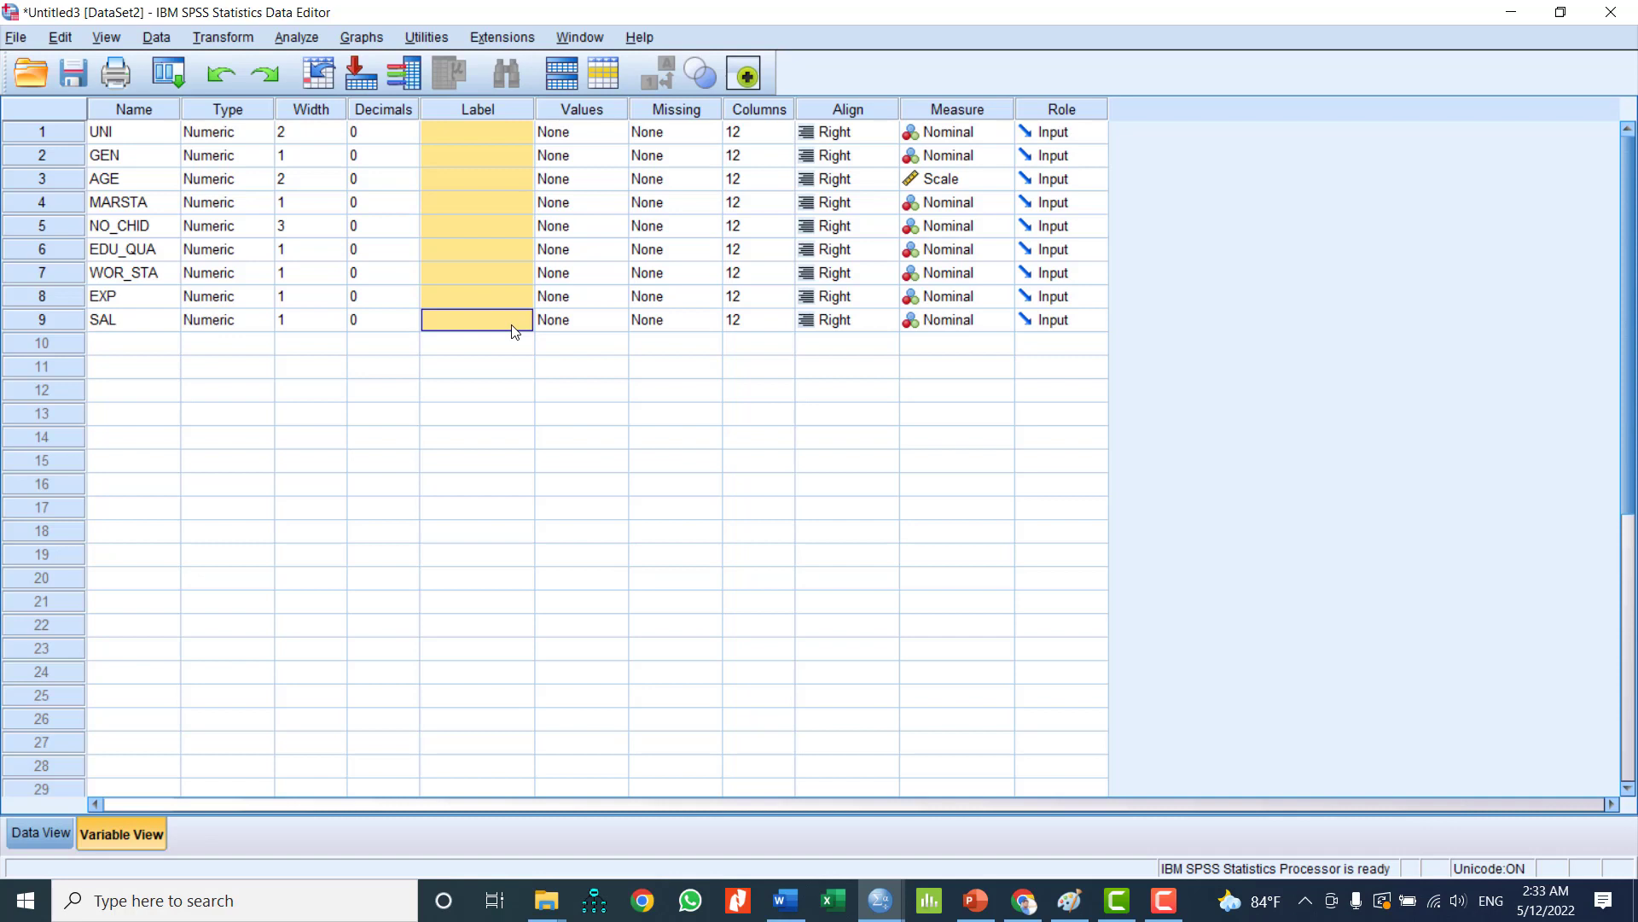
right_click(468, 127)
left_click(491, 170)
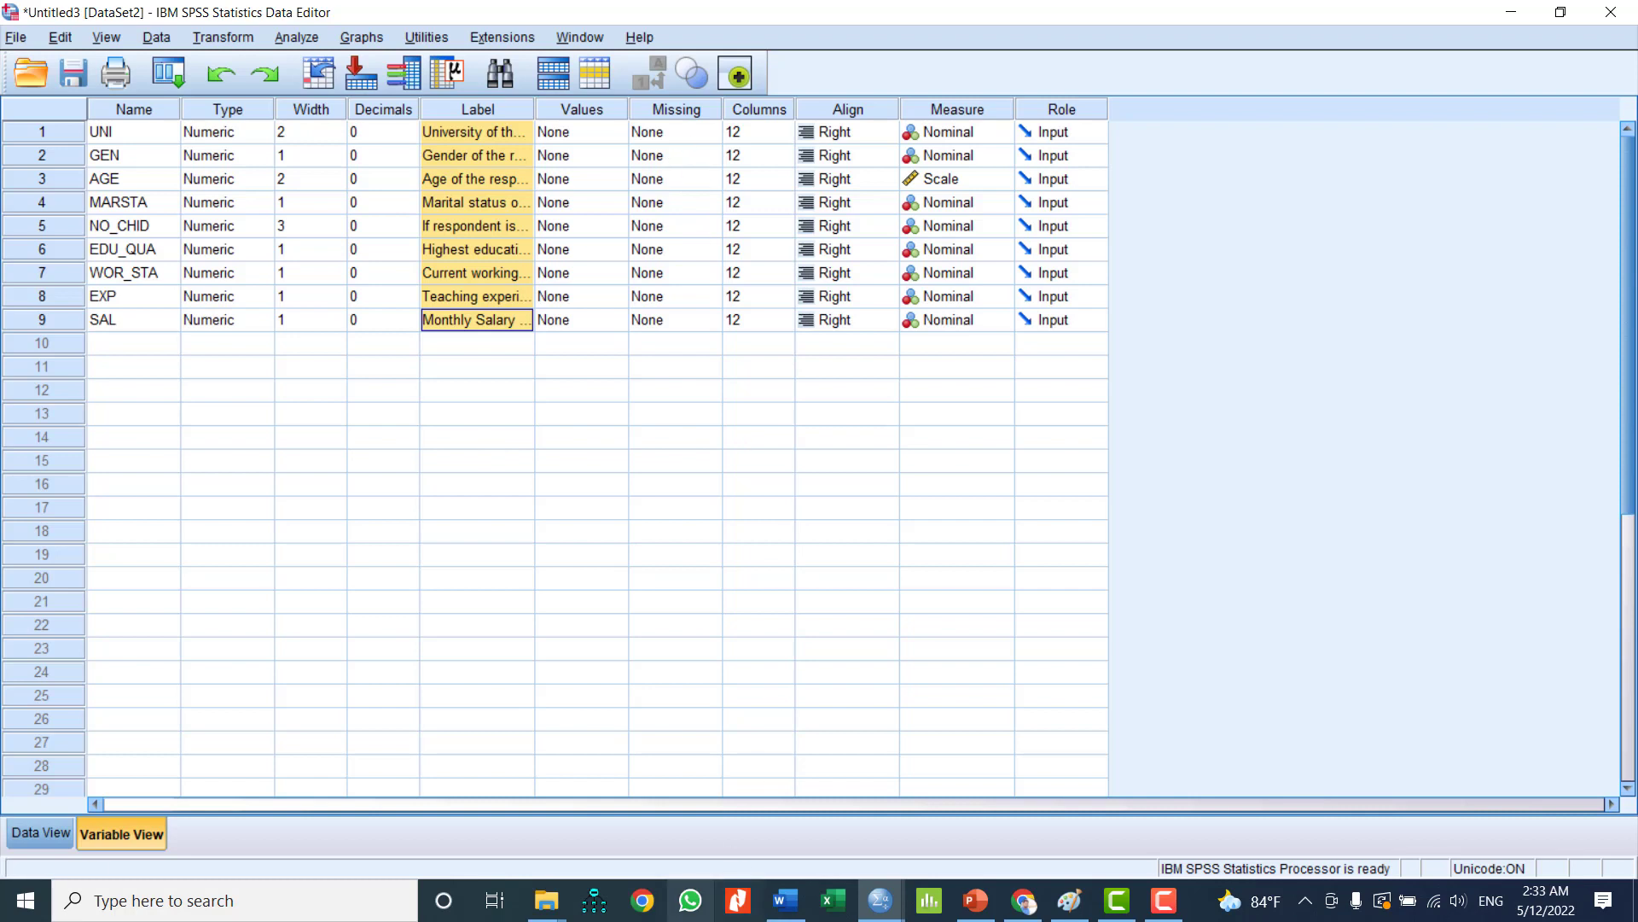
Step: Return to the Database.sav dataset and view the value labels defined for the UNI variable
left_click(879, 900)
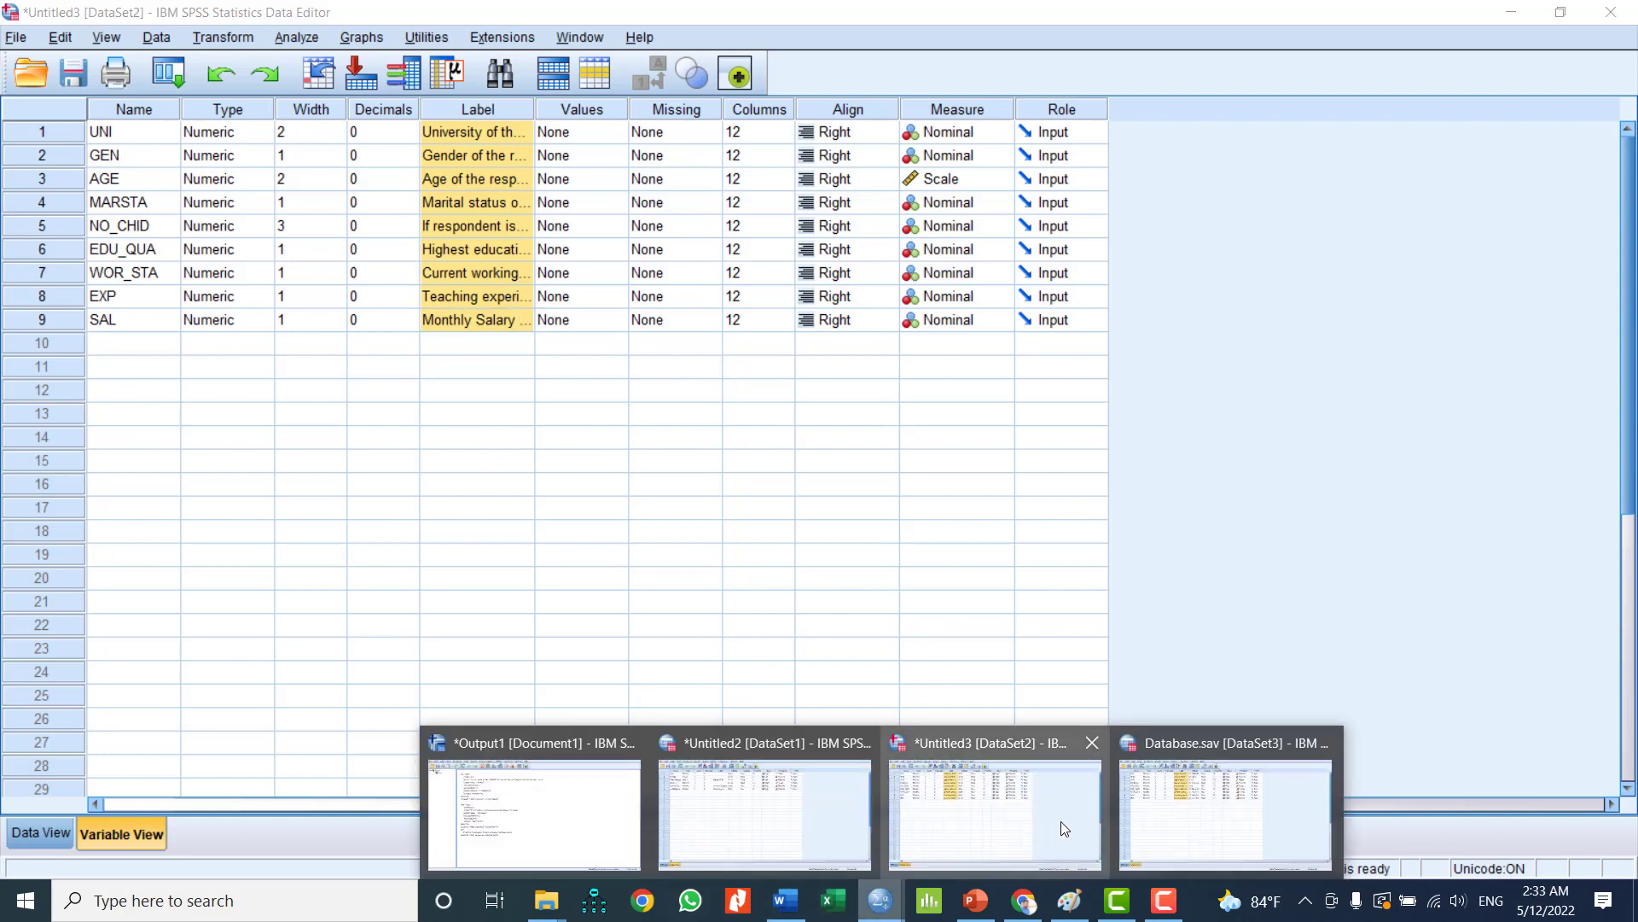
left_click(1186, 819)
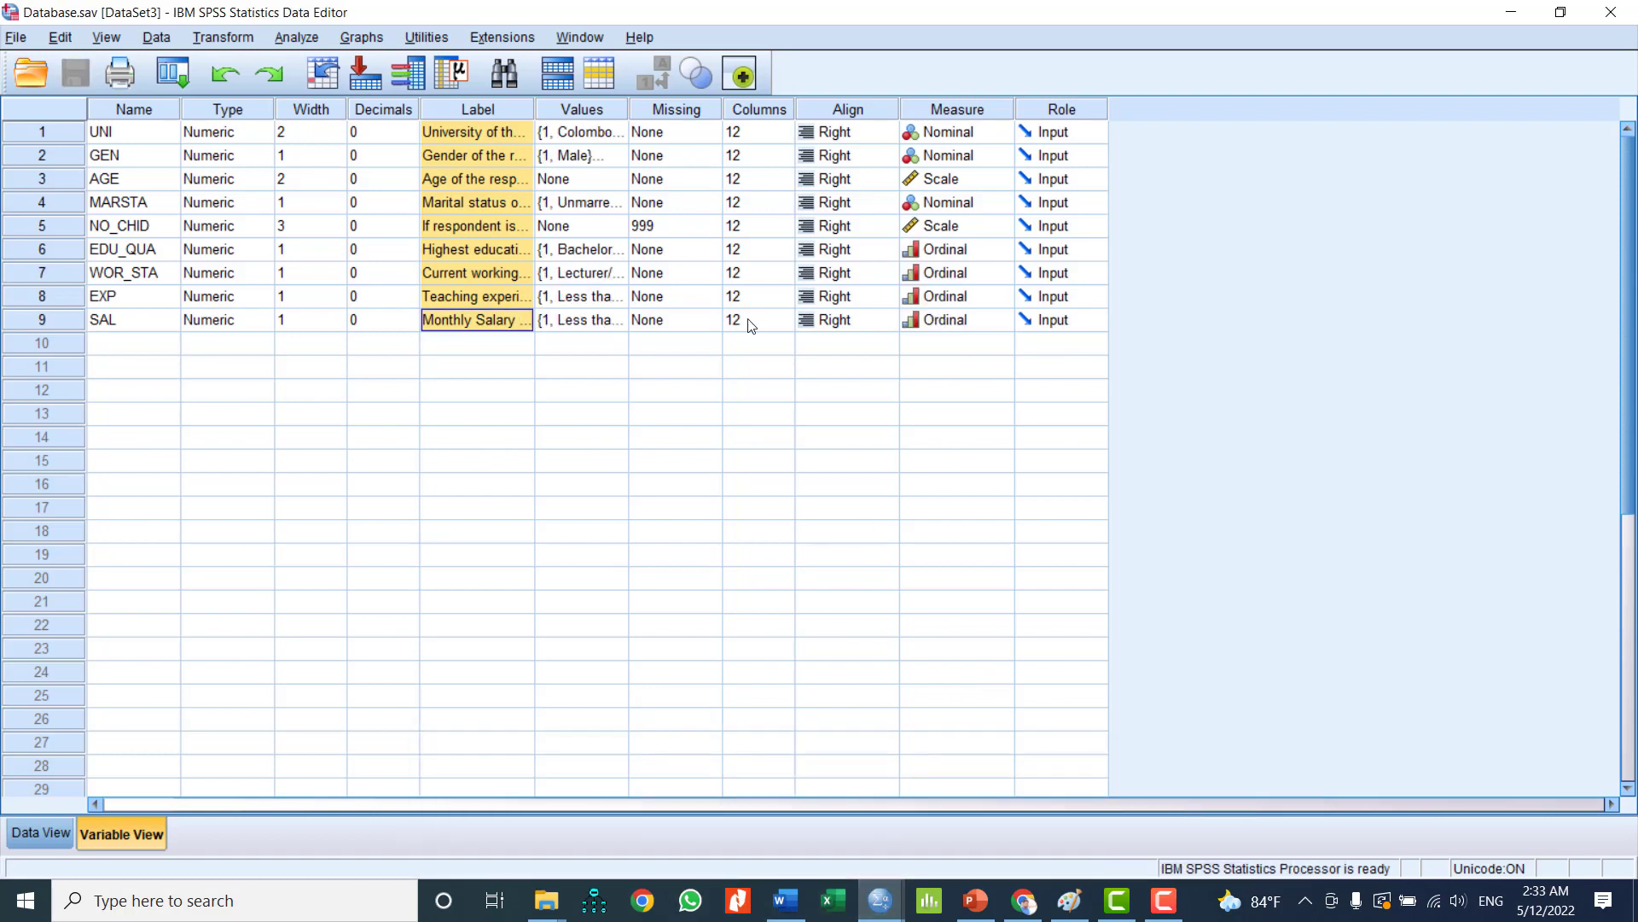
left_click(620, 134)
left_click(620, 133)
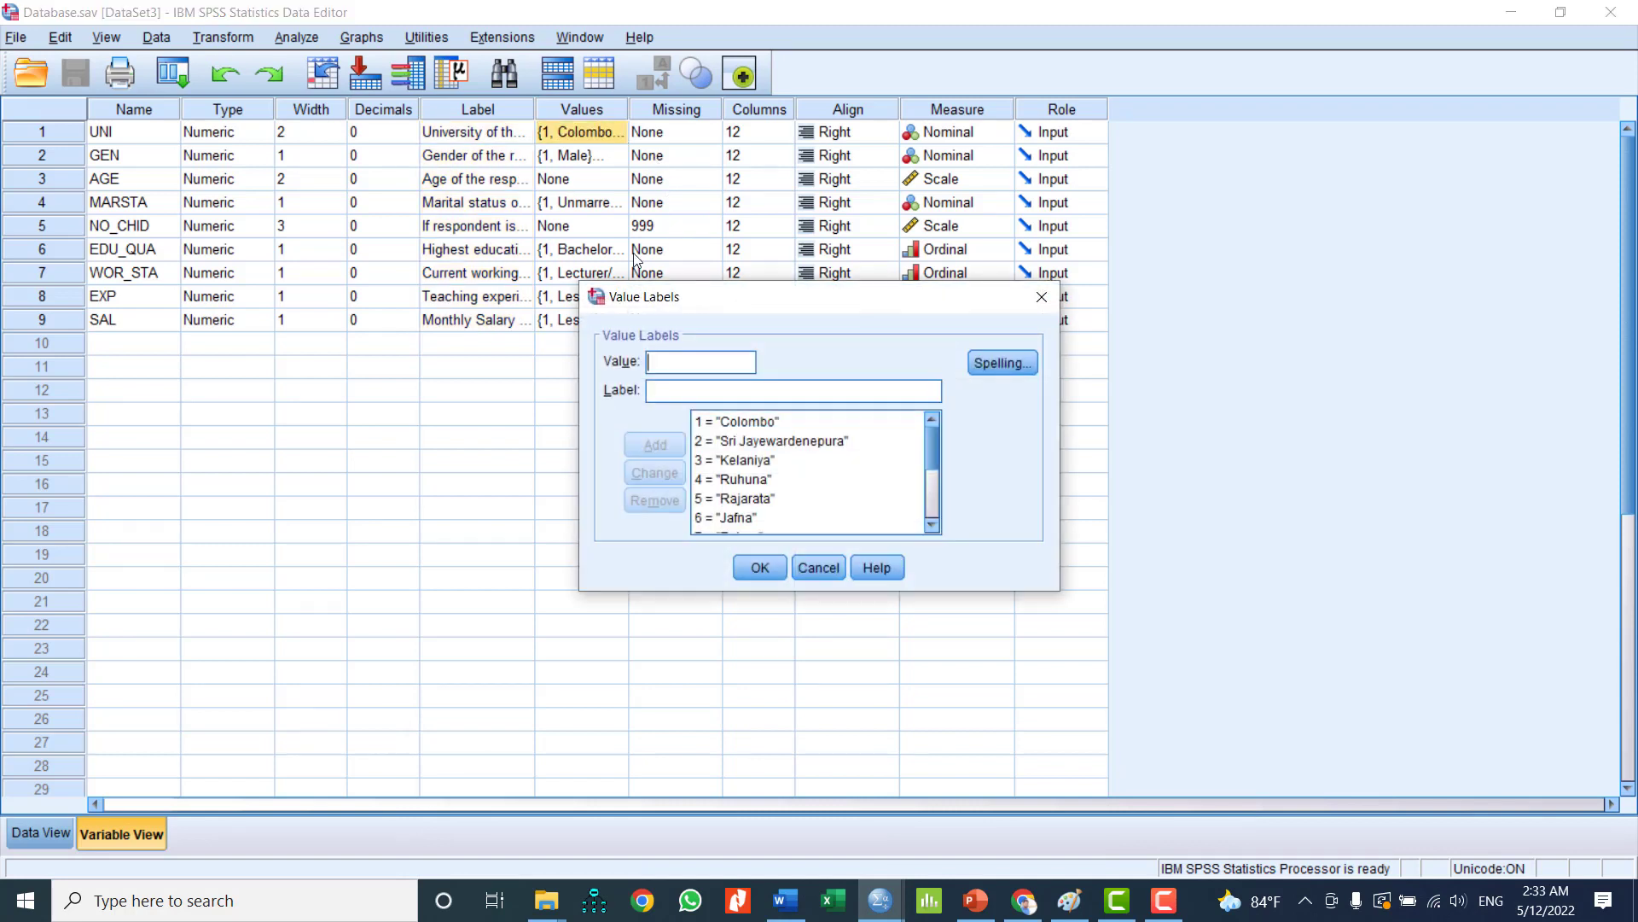
left_click(1040, 298)
left_click(603, 390)
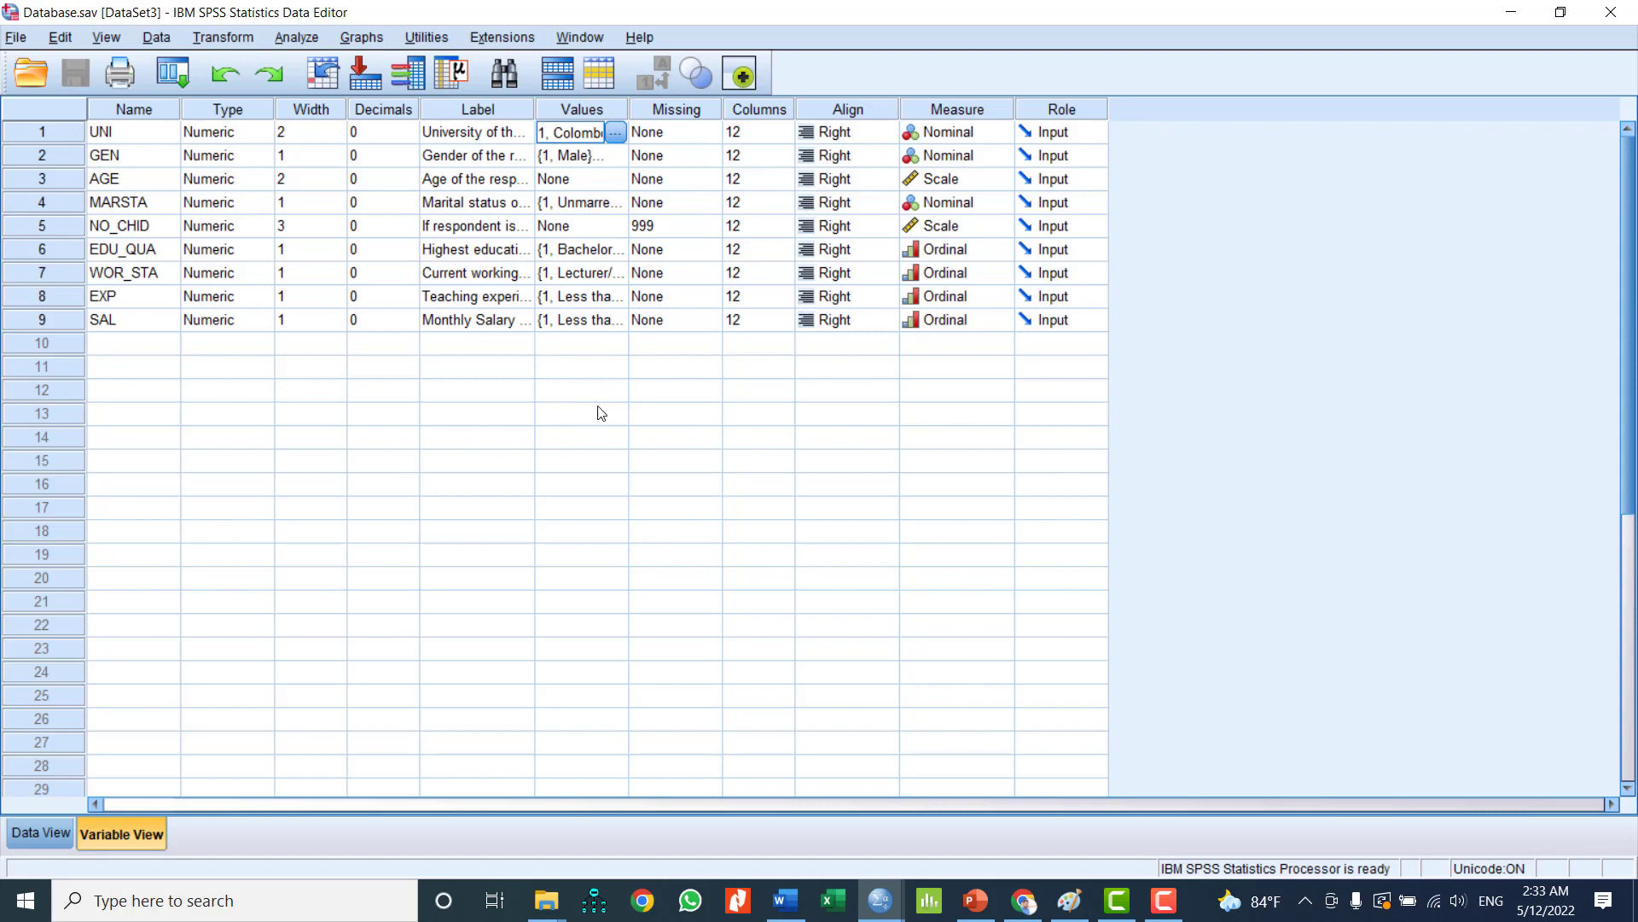
left_click(601, 413)
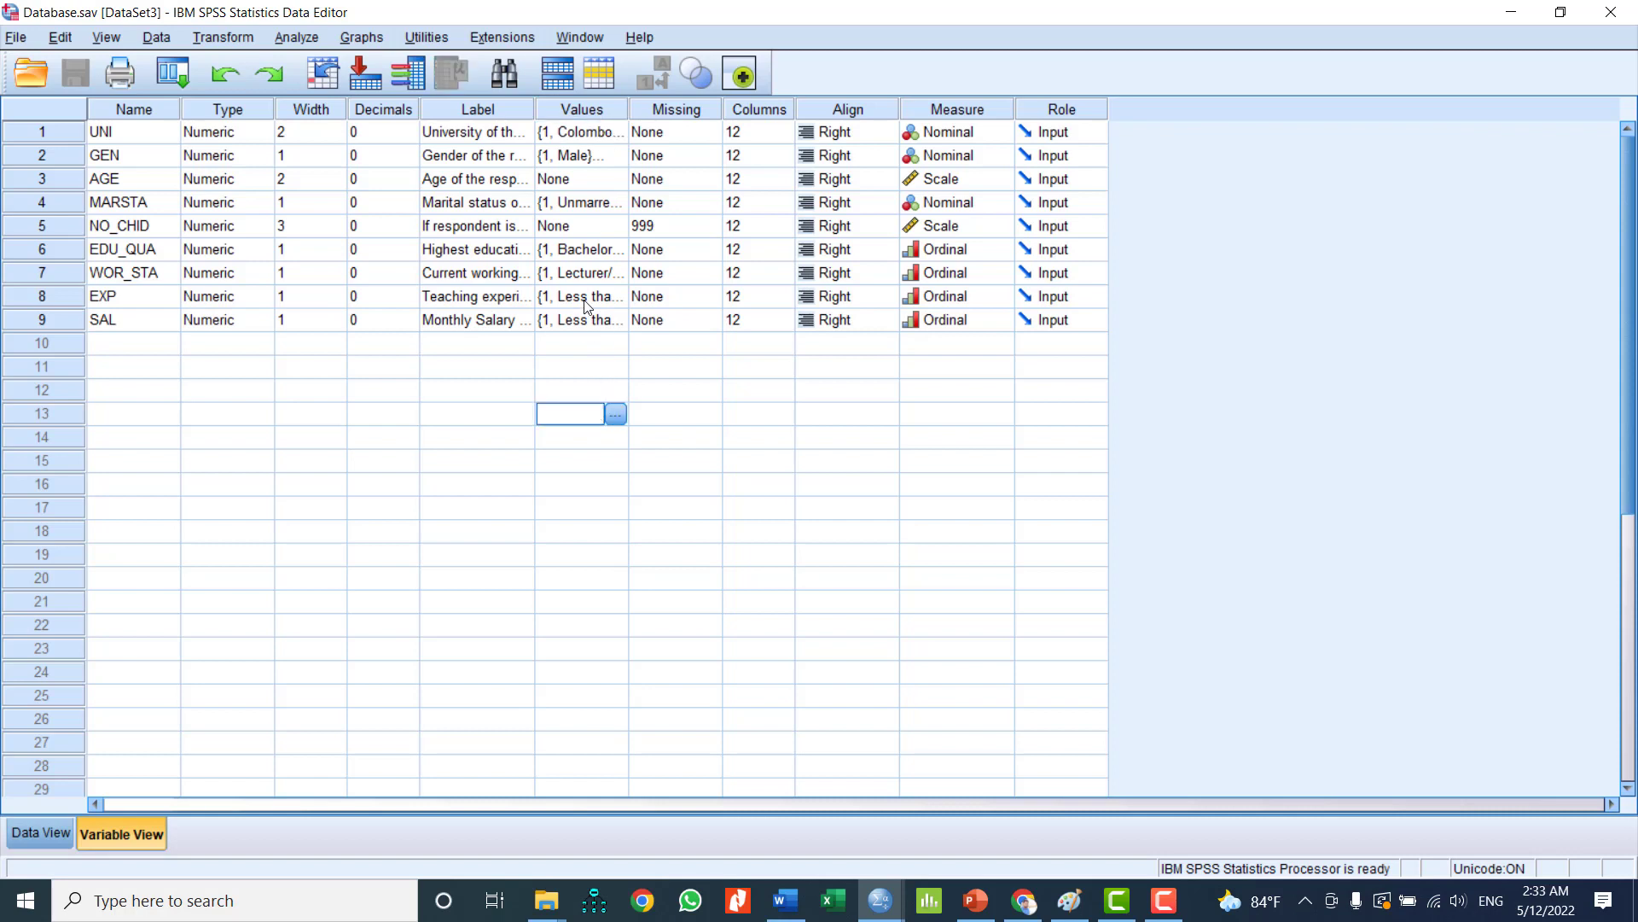
left_click(582, 133)
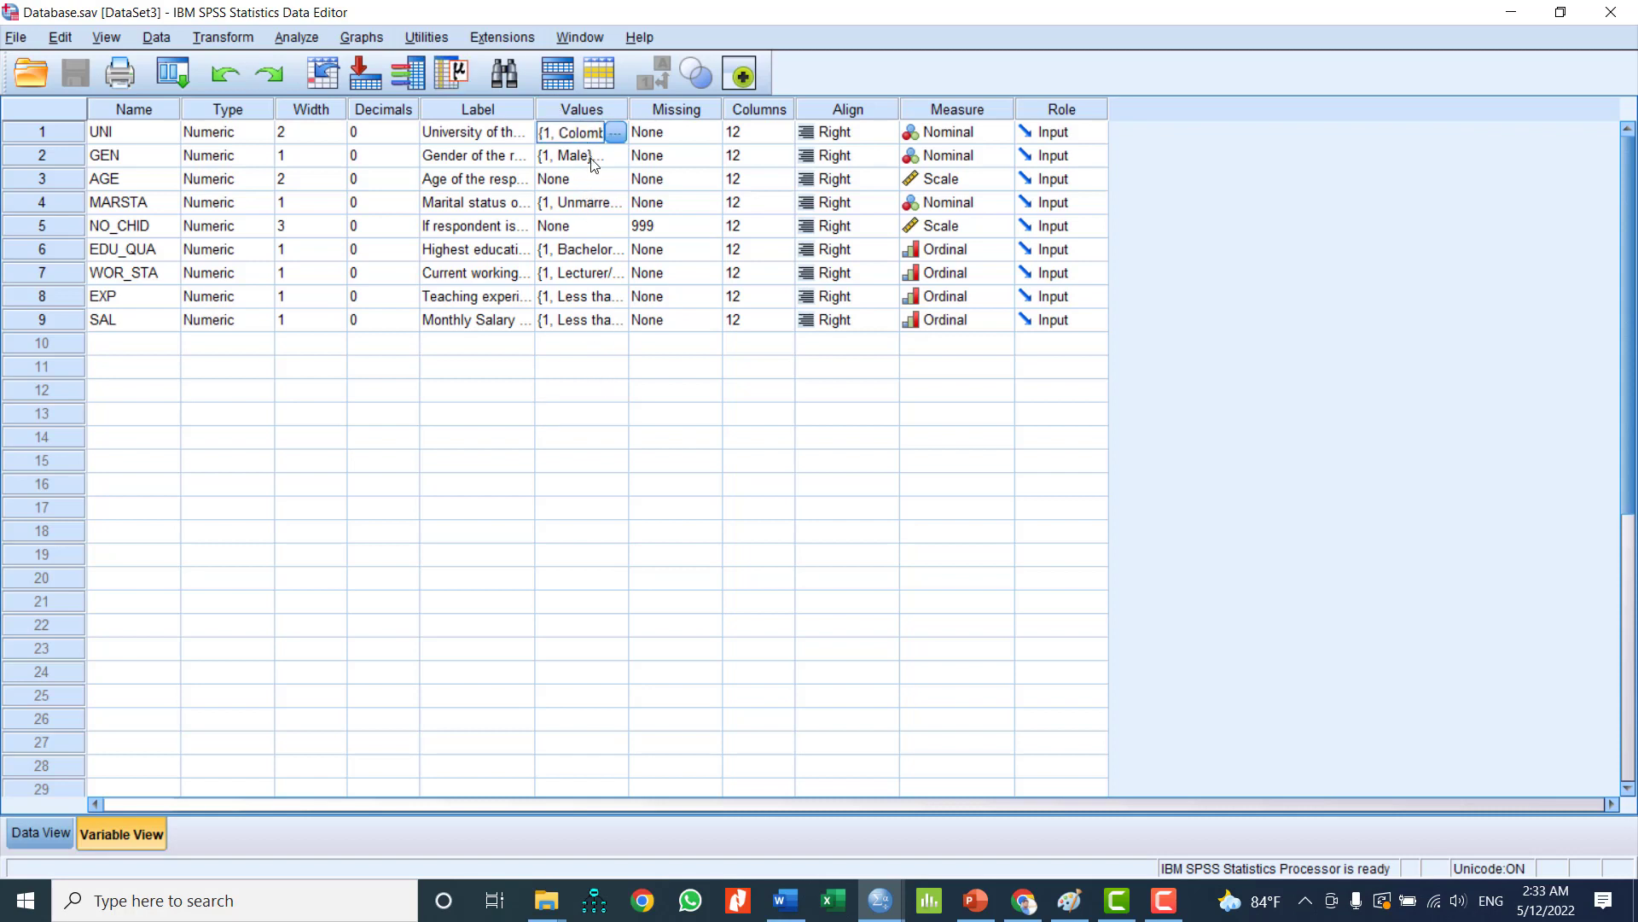
left_click(590, 322)
left_click(619, 134)
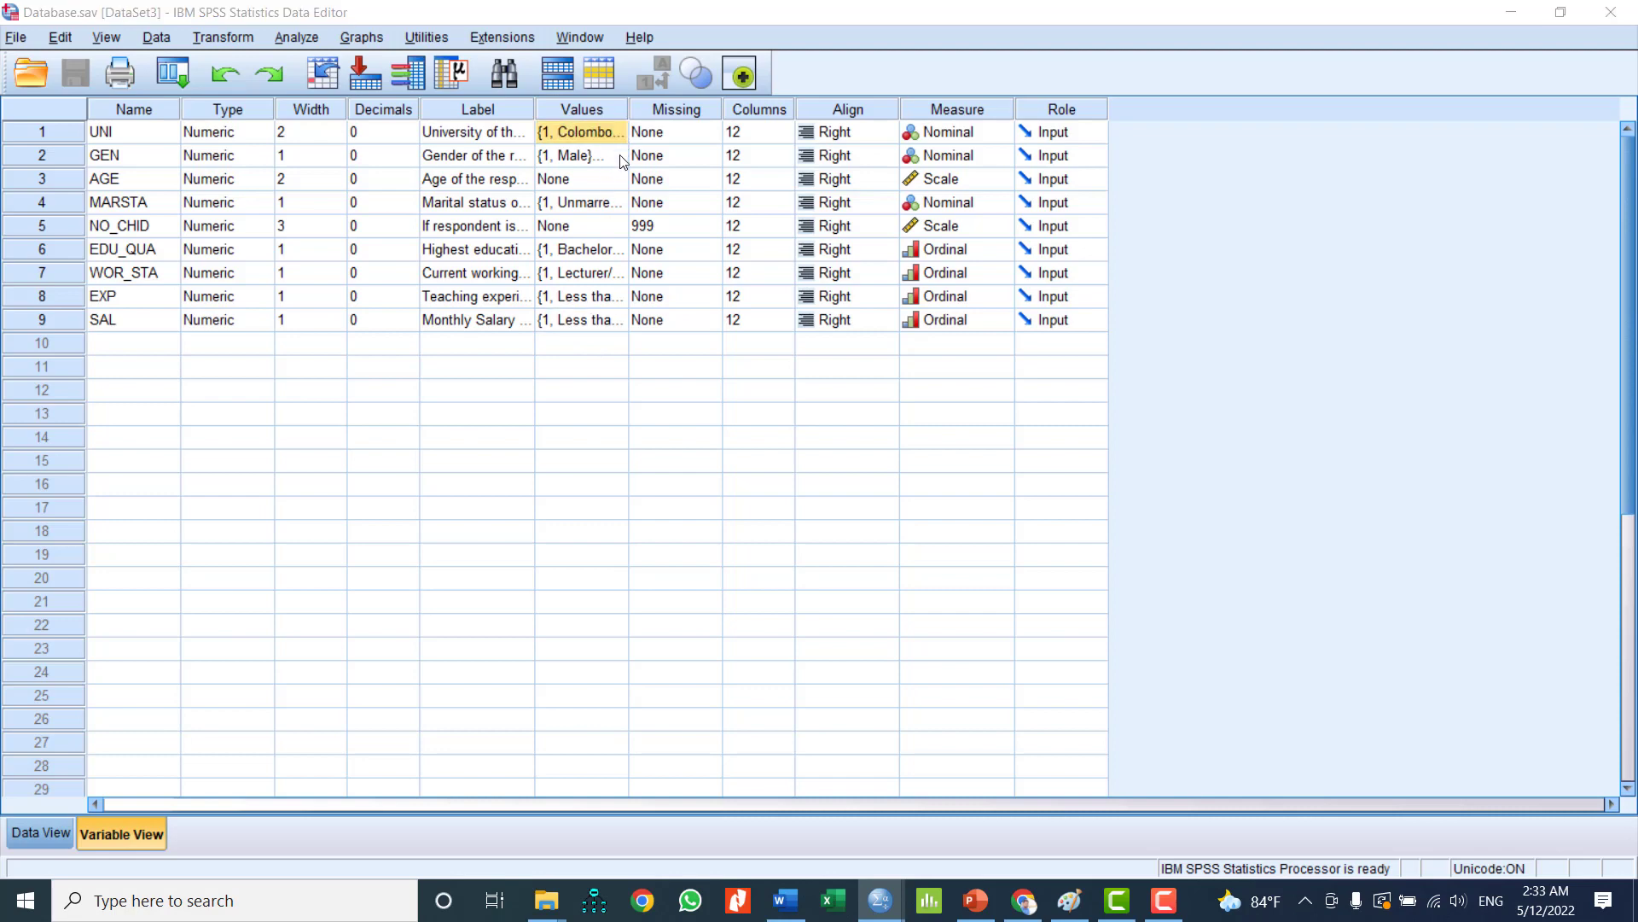
left_click(617, 133)
left_click(1041, 296)
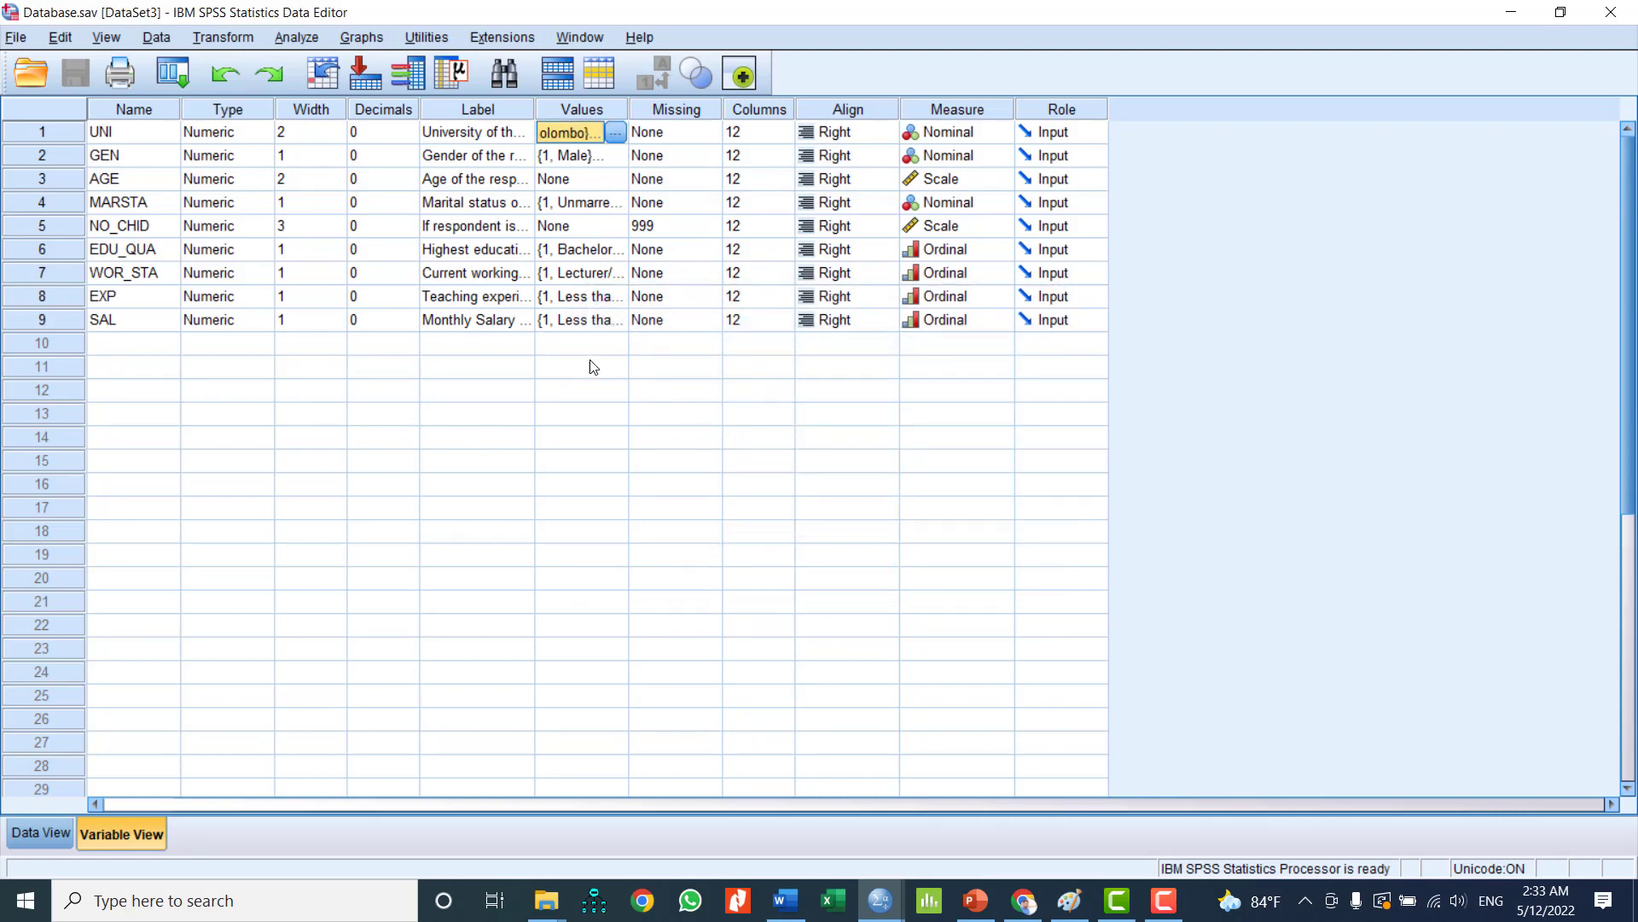
Step: Copy the Values entries of all nine variables in Database.sav and return to the Untitled3 dataset
left_click_drag(582, 345, 577, 107)
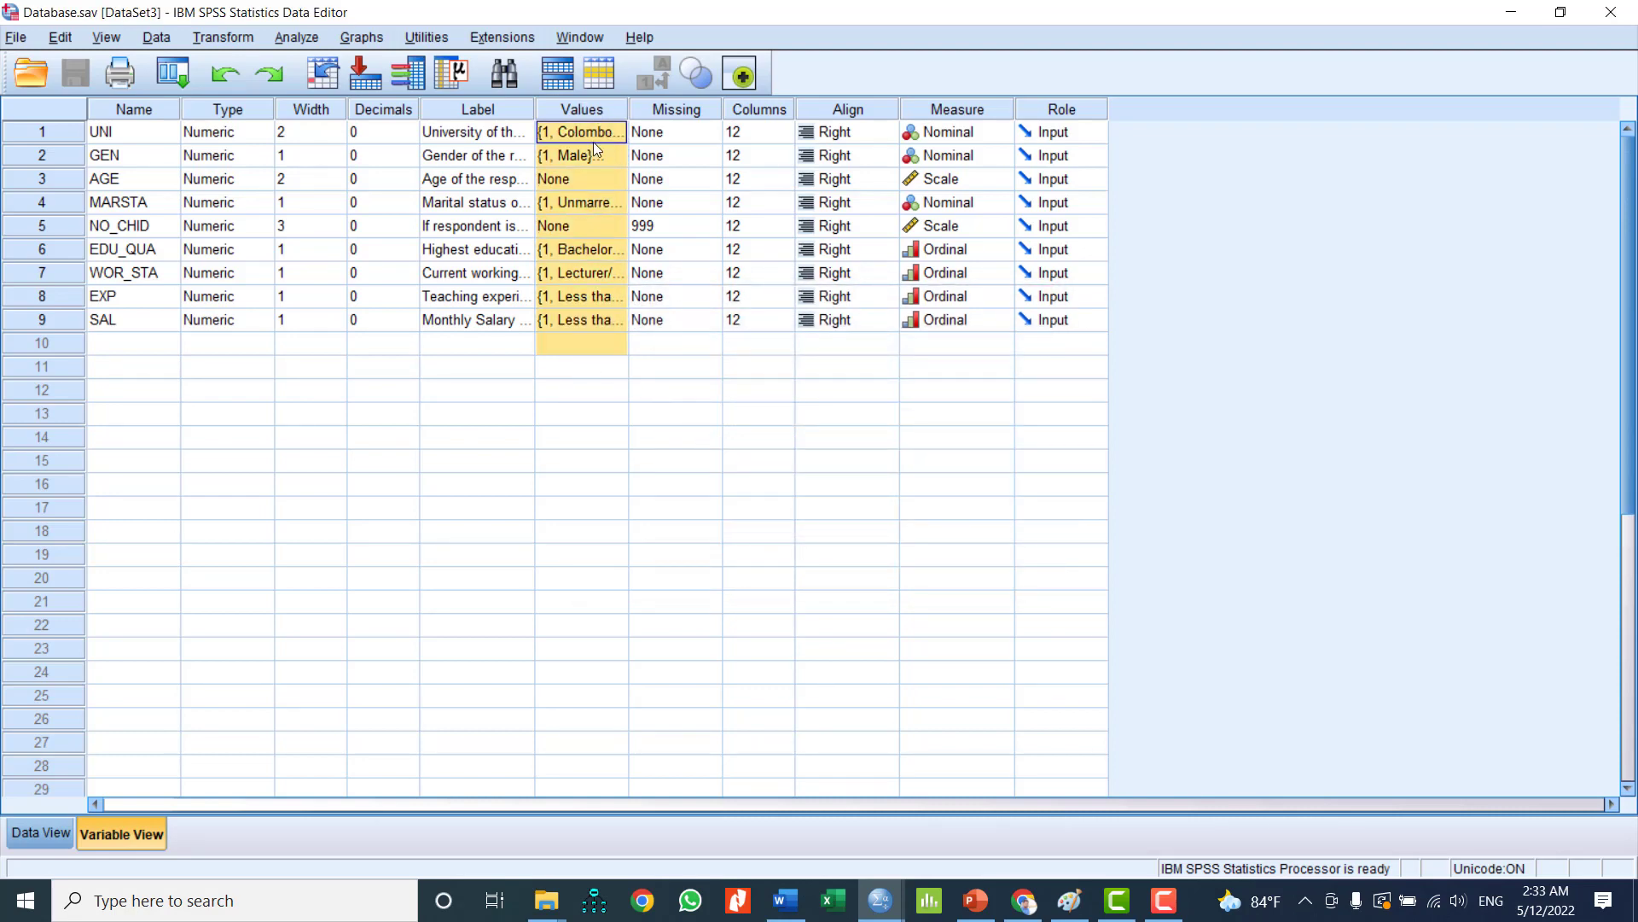
right_click(592, 141)
left_click(621, 155)
left_click(881, 900)
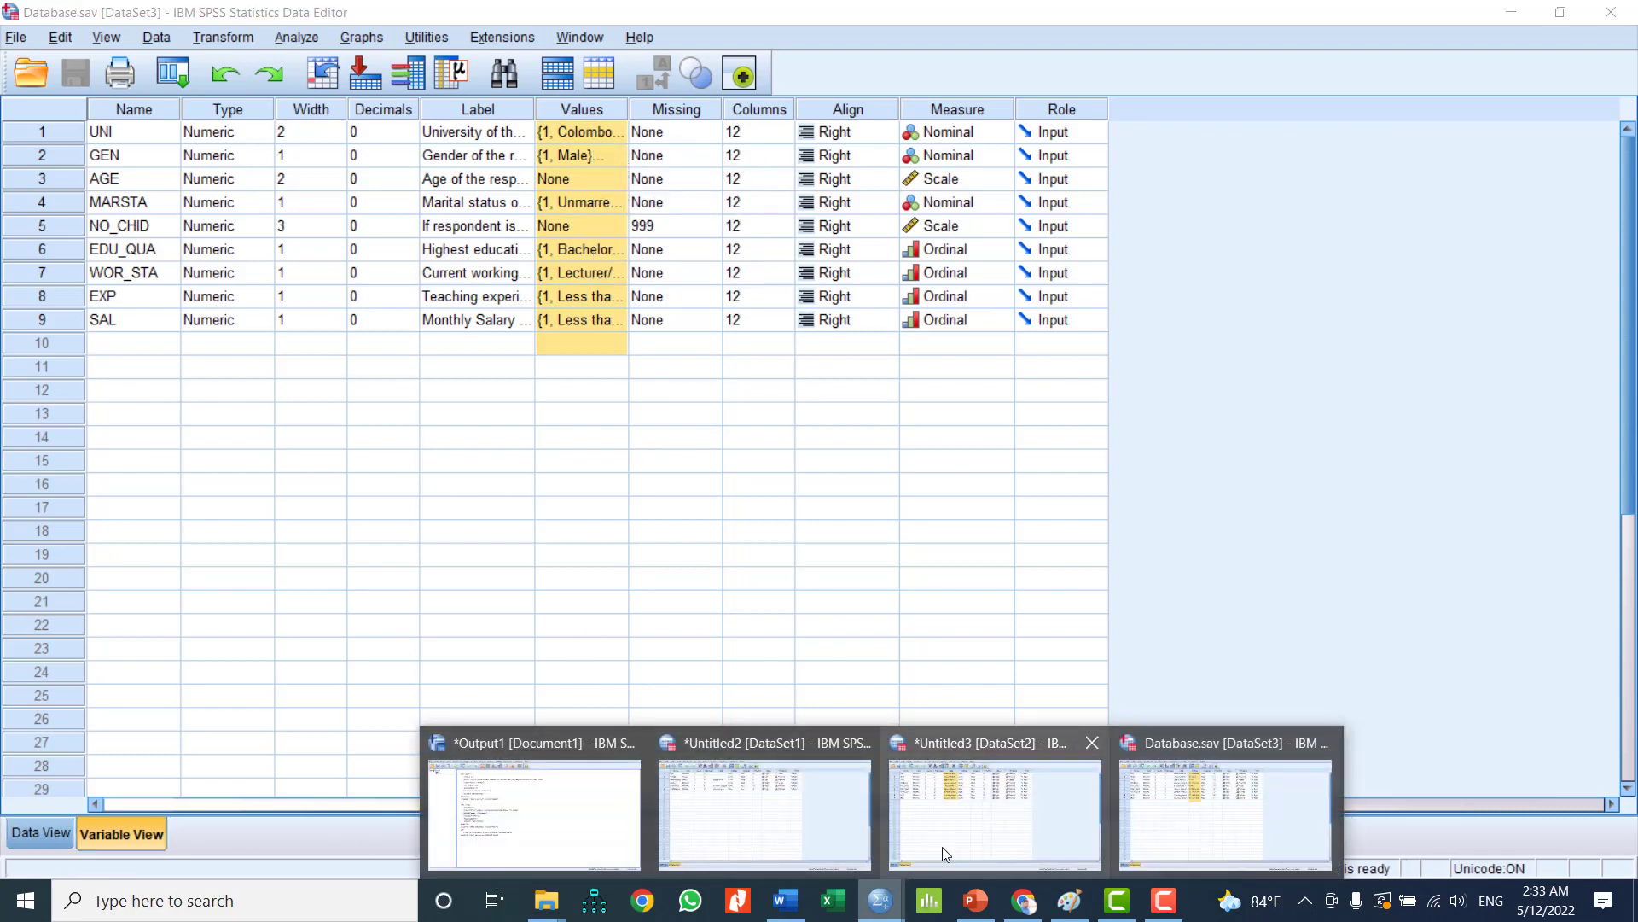
left_click(942, 846)
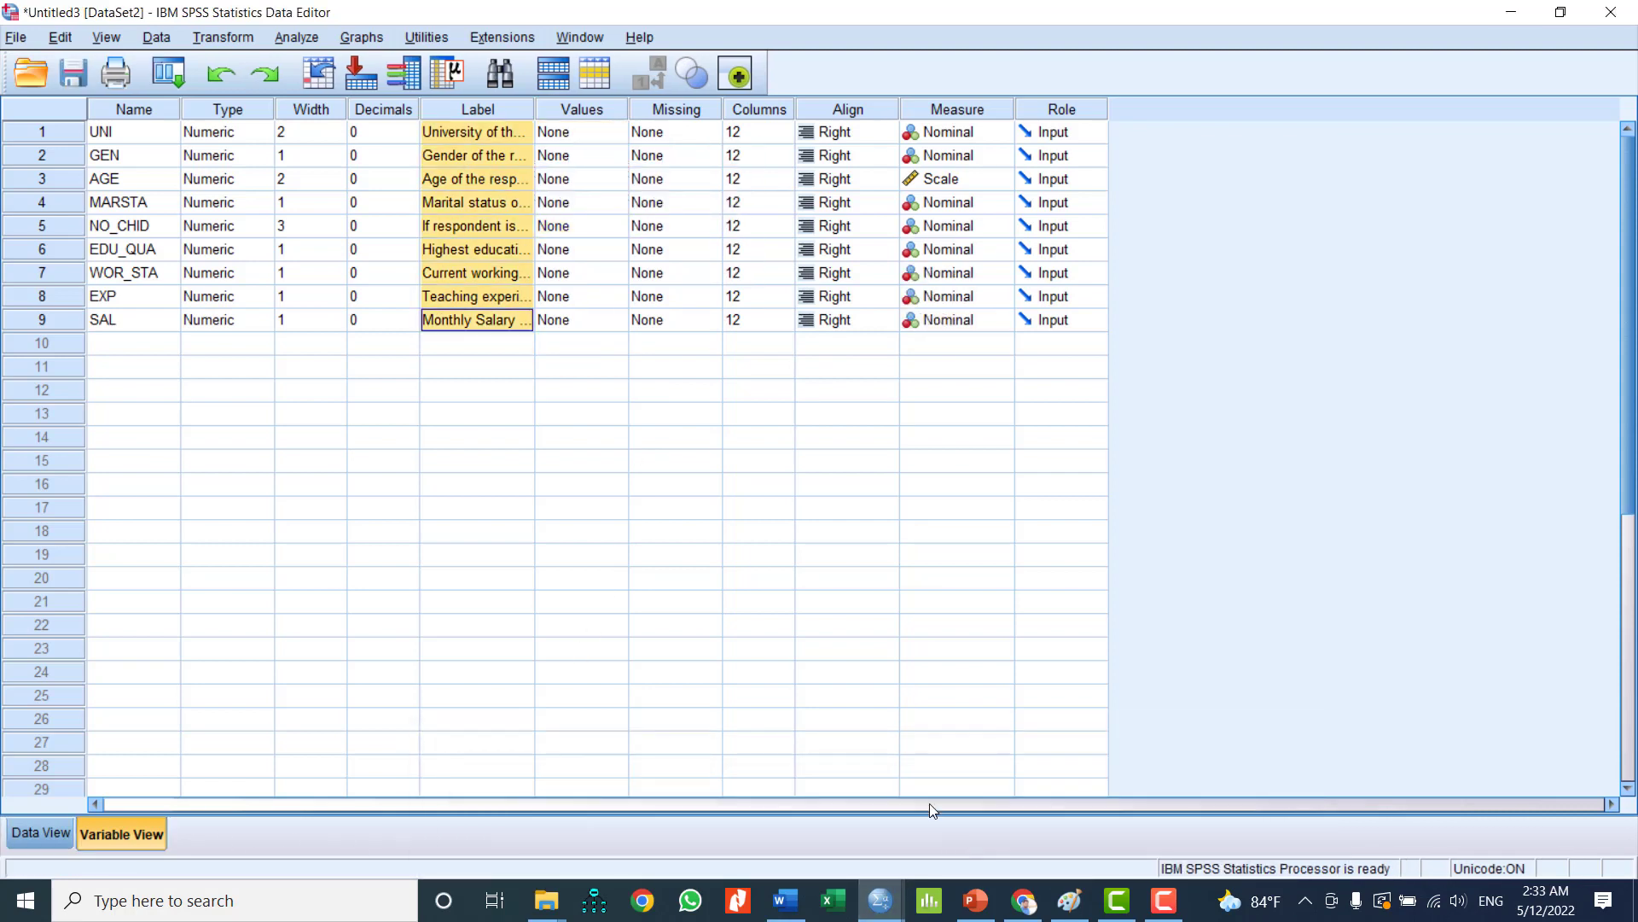
Step: Try to paste the copied value labels into the UNI variable only, check GEN's value labels, and undo the paste
right_click(598, 135)
left_click(628, 164)
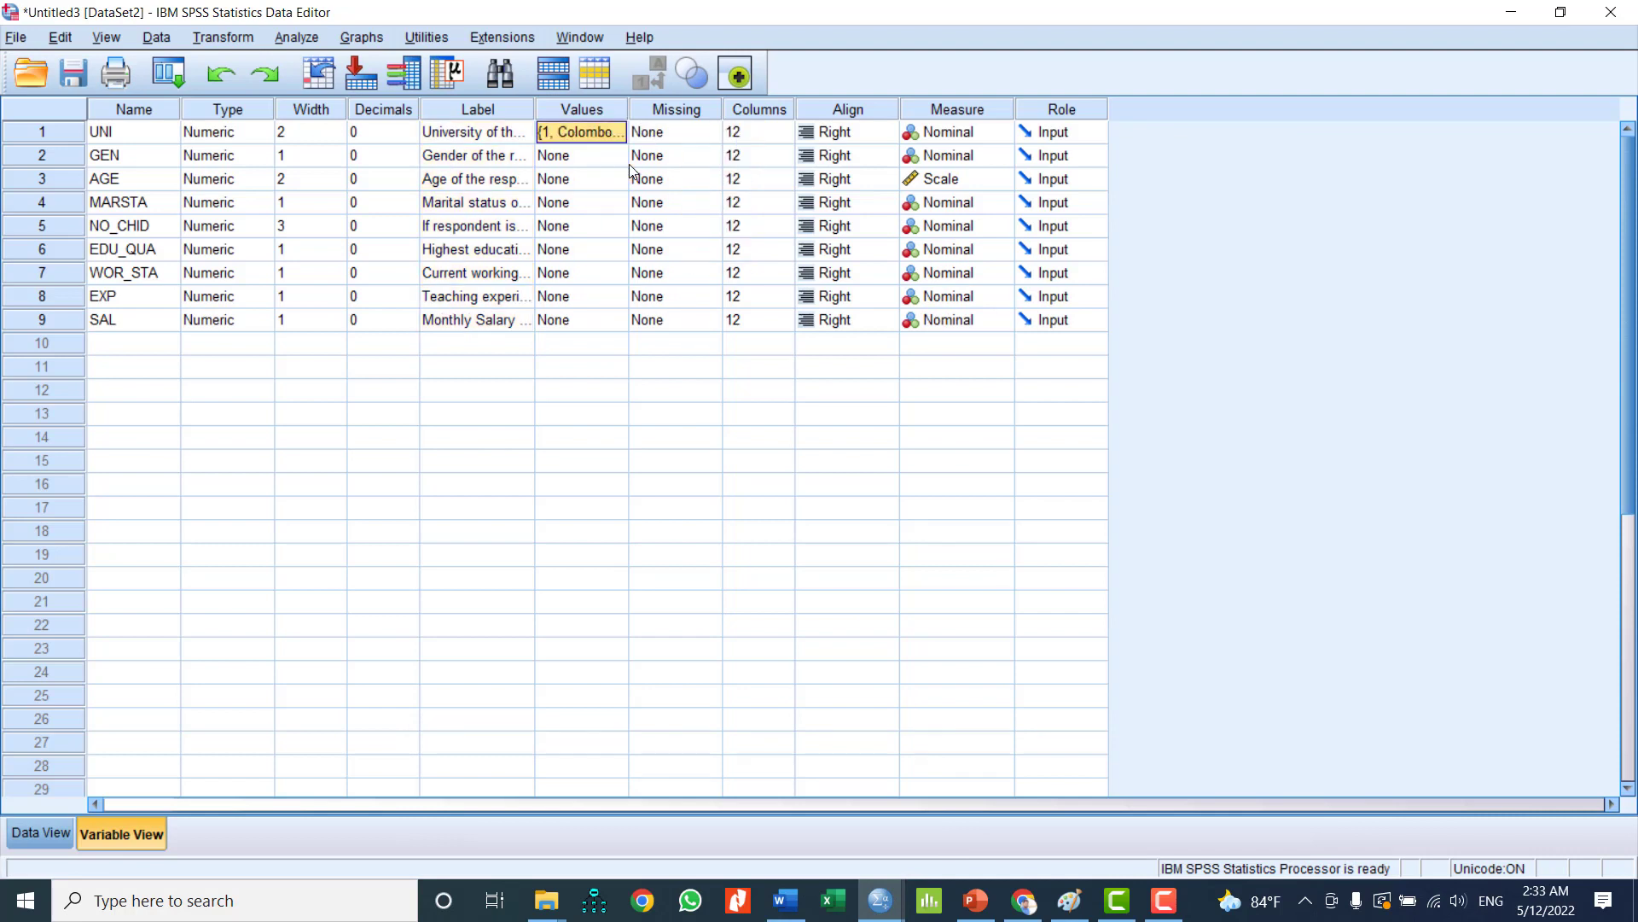
left_click(619, 156)
left_click(616, 155)
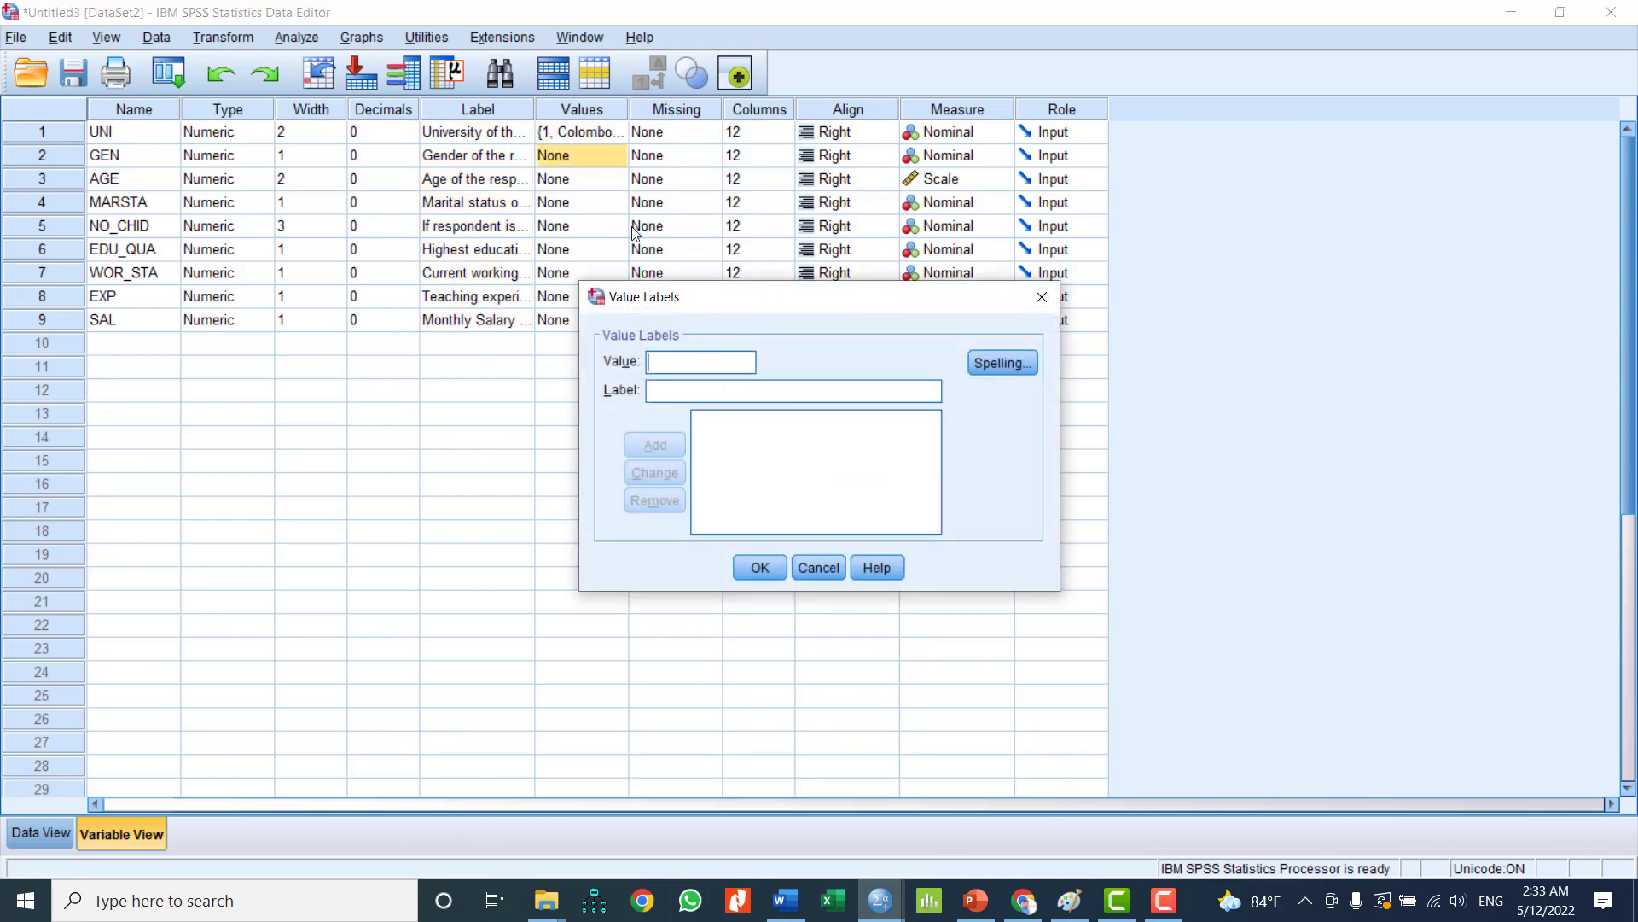
left_click(1040, 298)
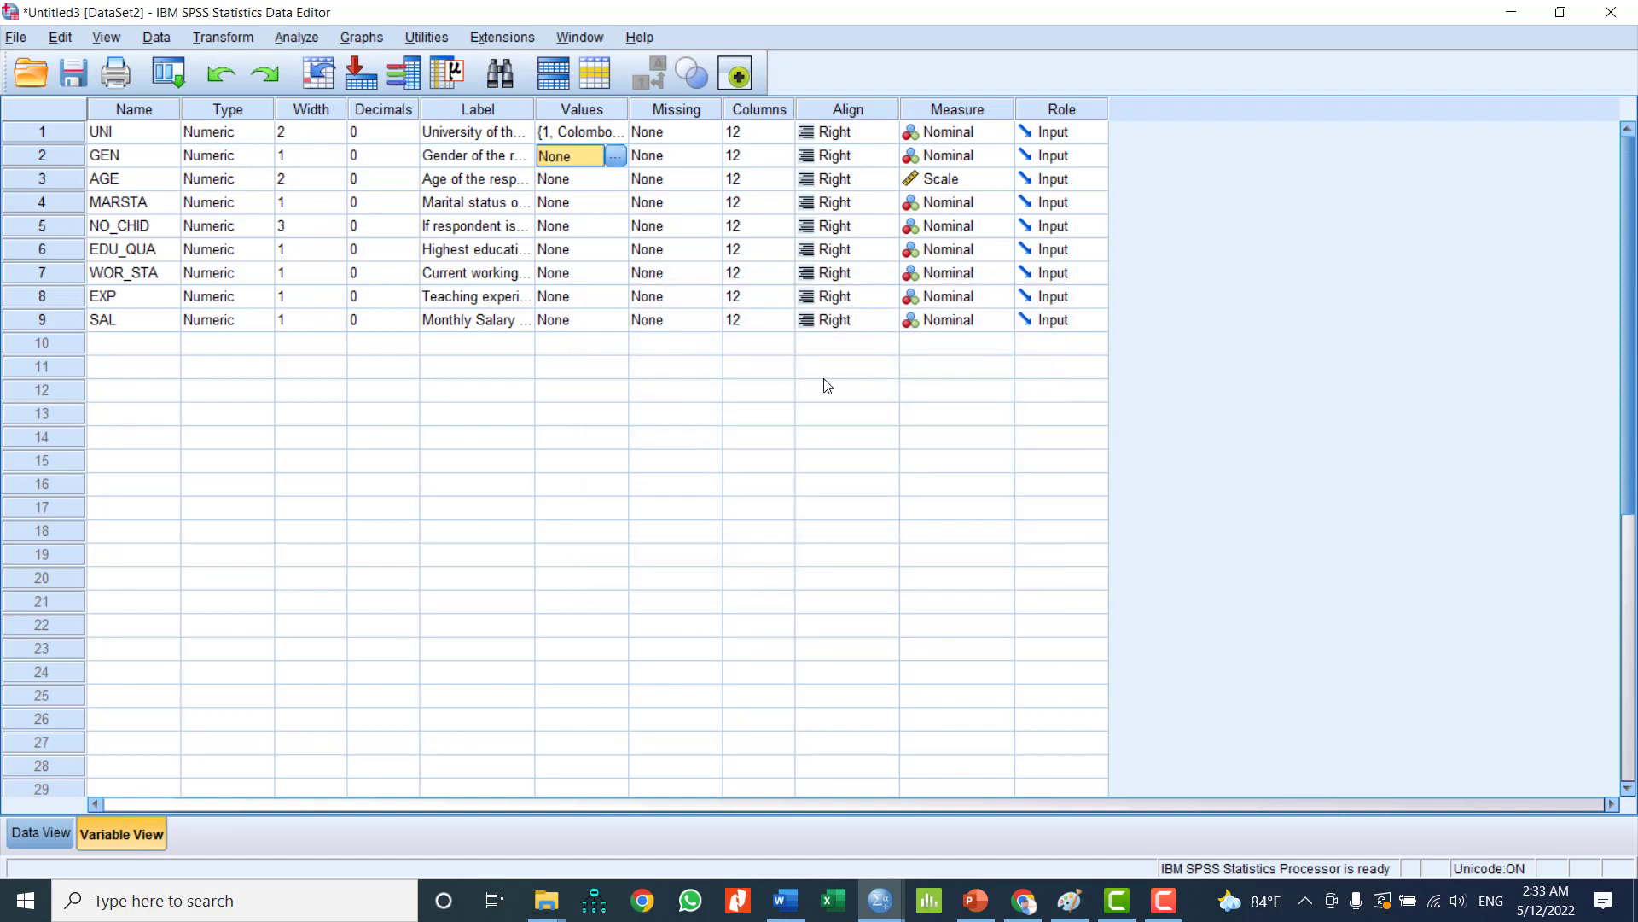
key("ctrl+z")
left_click(604, 125)
left_click(638, 430)
Step: Paste the copied value labels into the Values cells of all nine variables, UNI to SAL, and widen the Values column
left_click(570, 133)
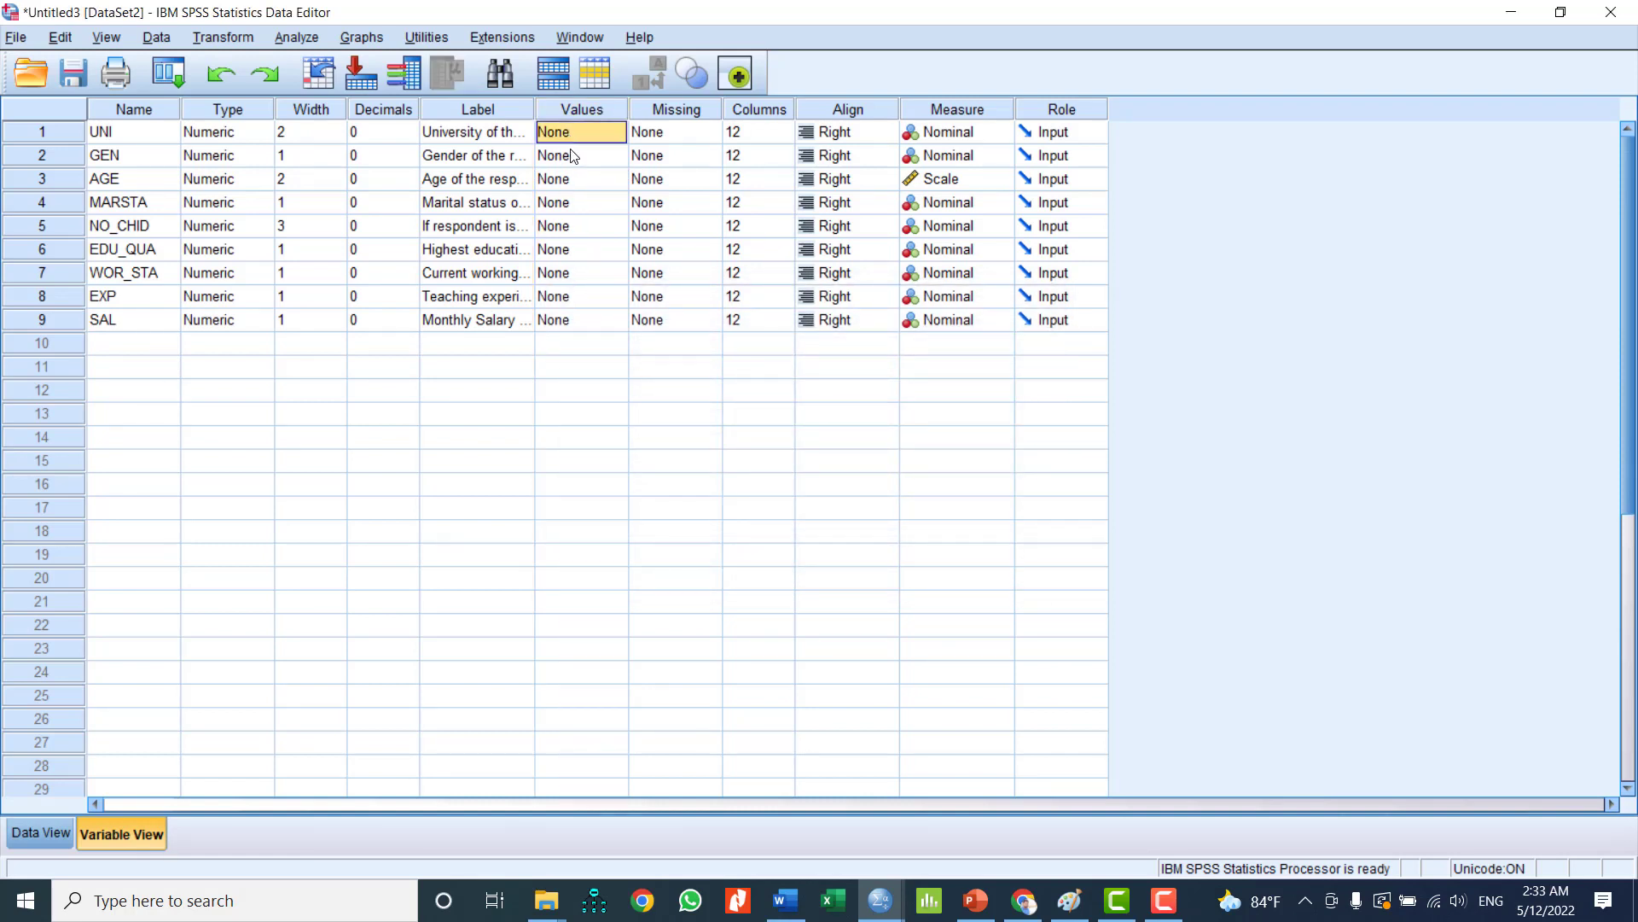
left_click_drag(571, 155, 571, 309)
right_click(578, 136)
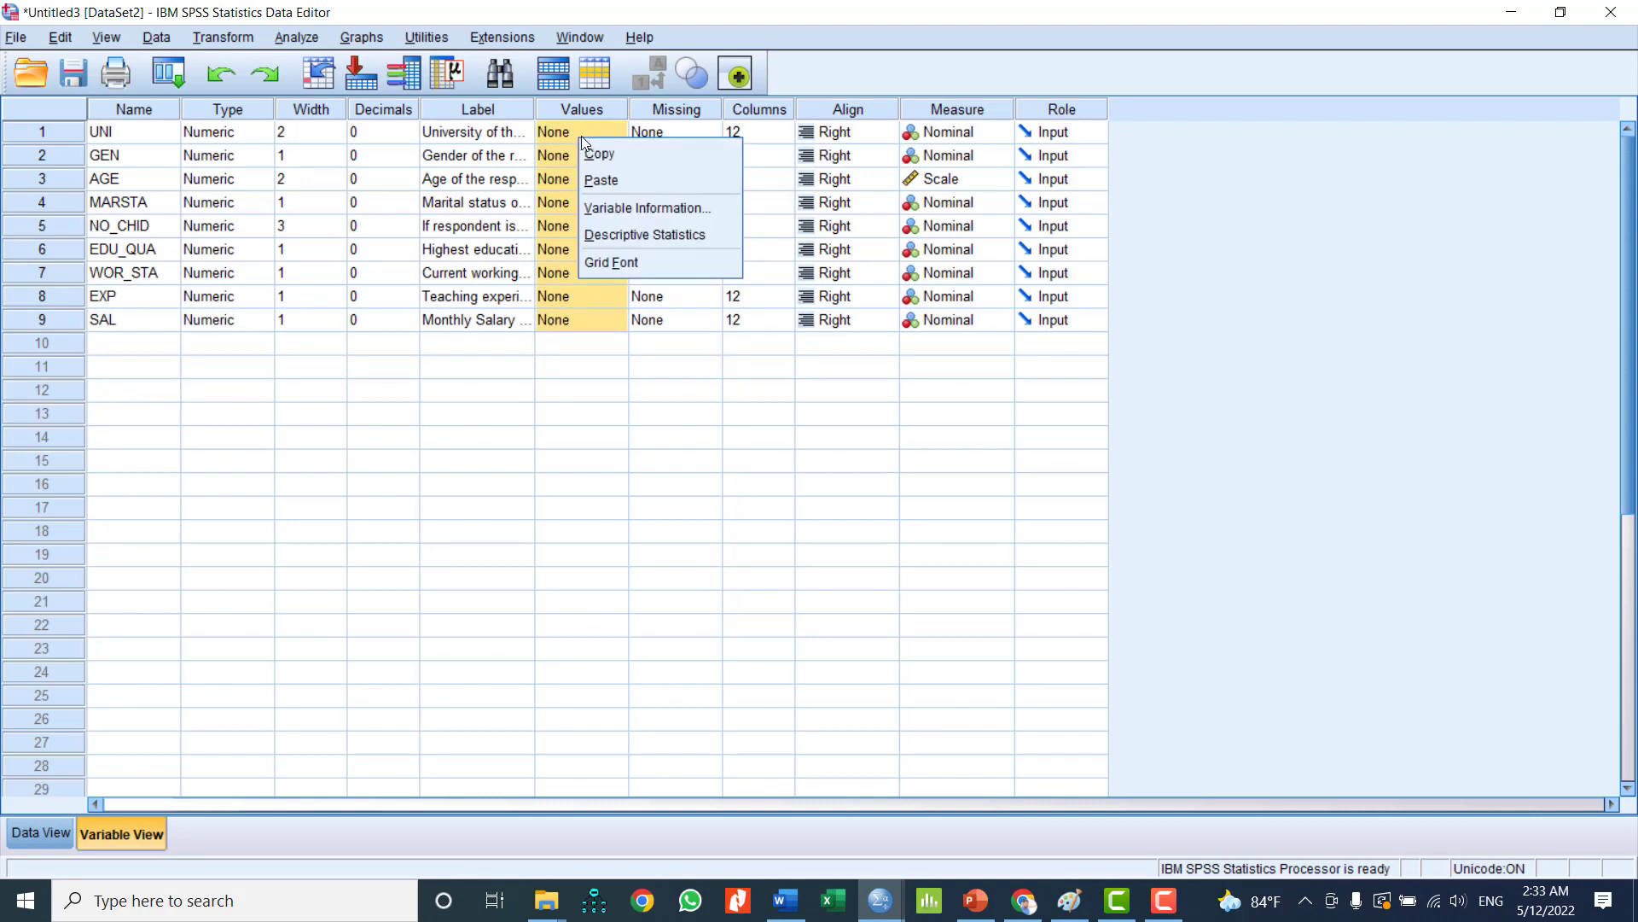
left_click(606, 177)
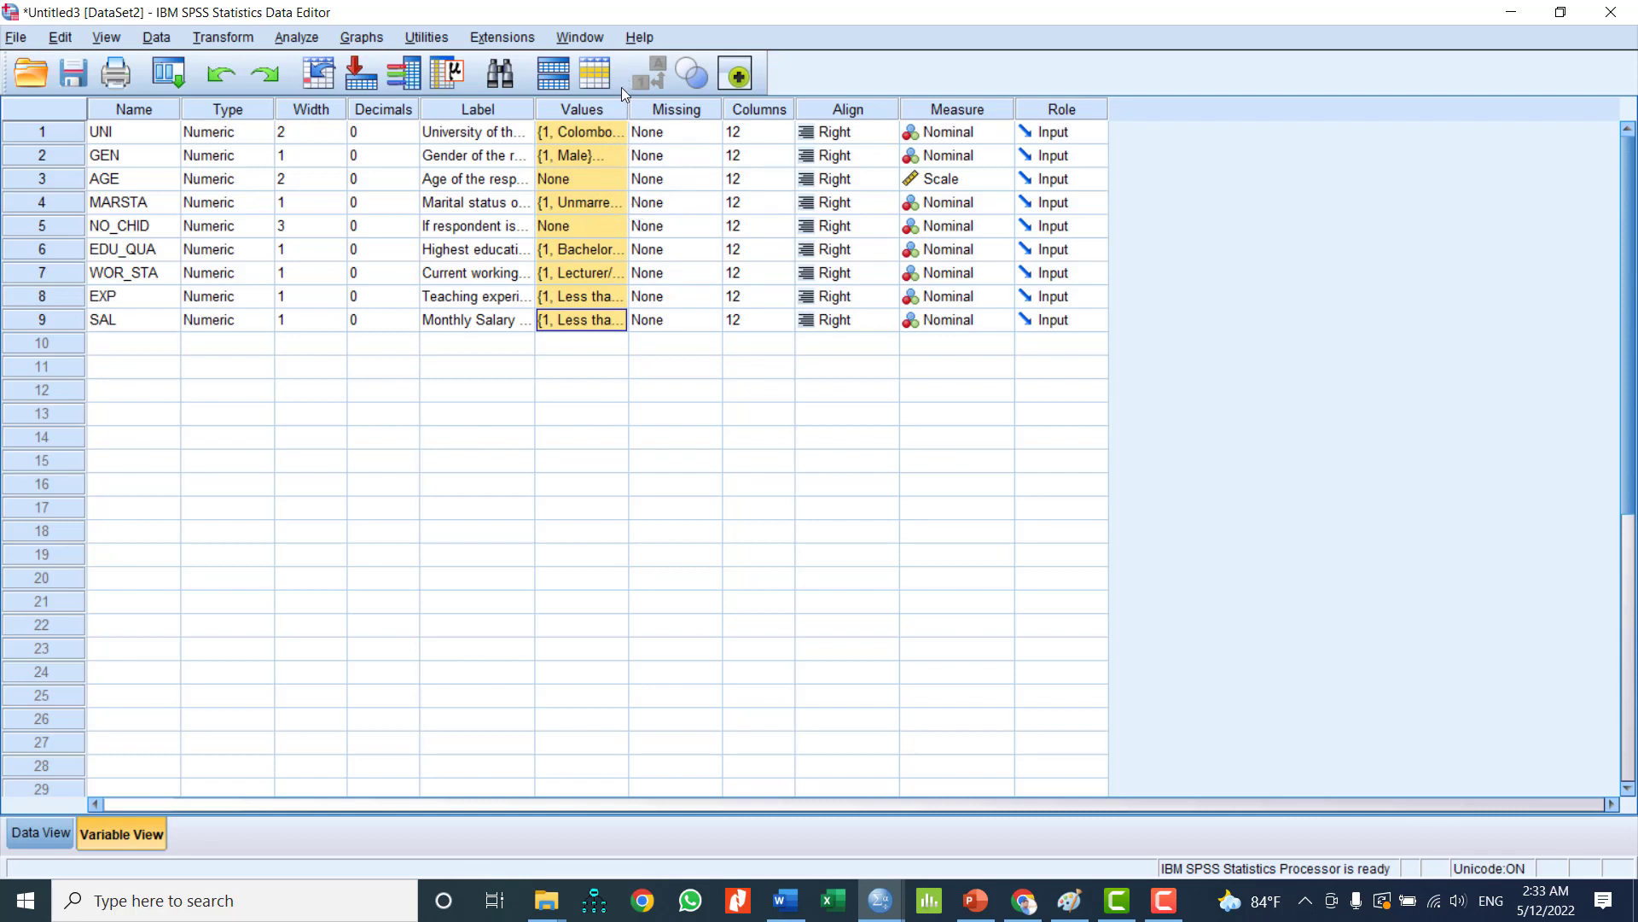
left_click_drag(627, 104, 701, 130)
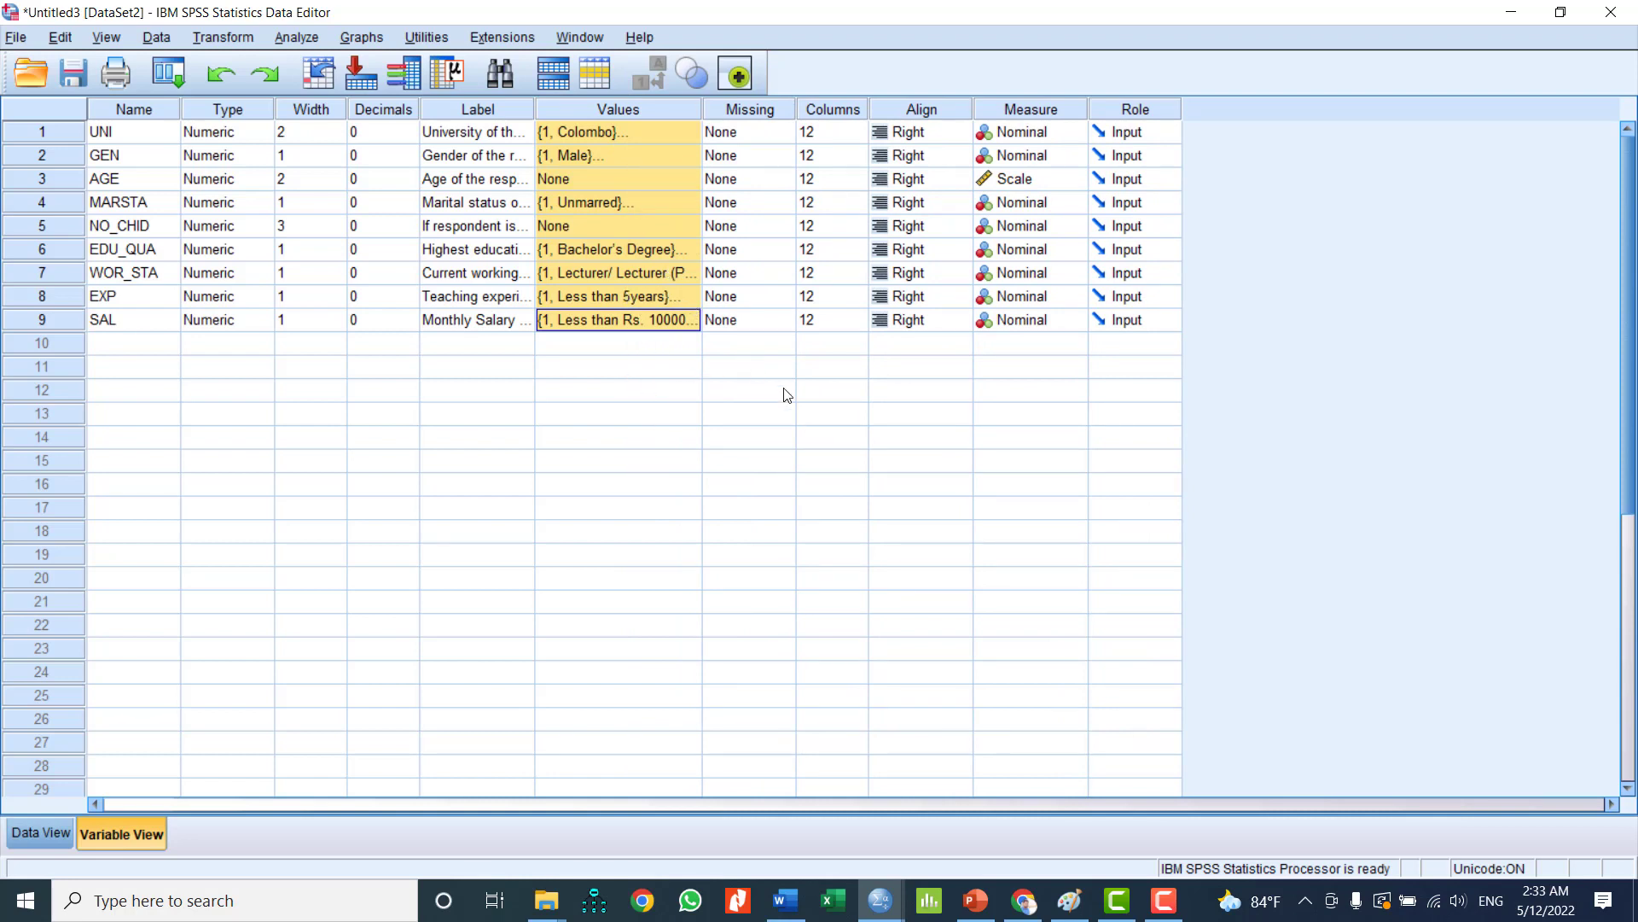
Step: View the dataset's cases and compare the numeric codes with their value labels by toggling the value label display
left_click(42, 838)
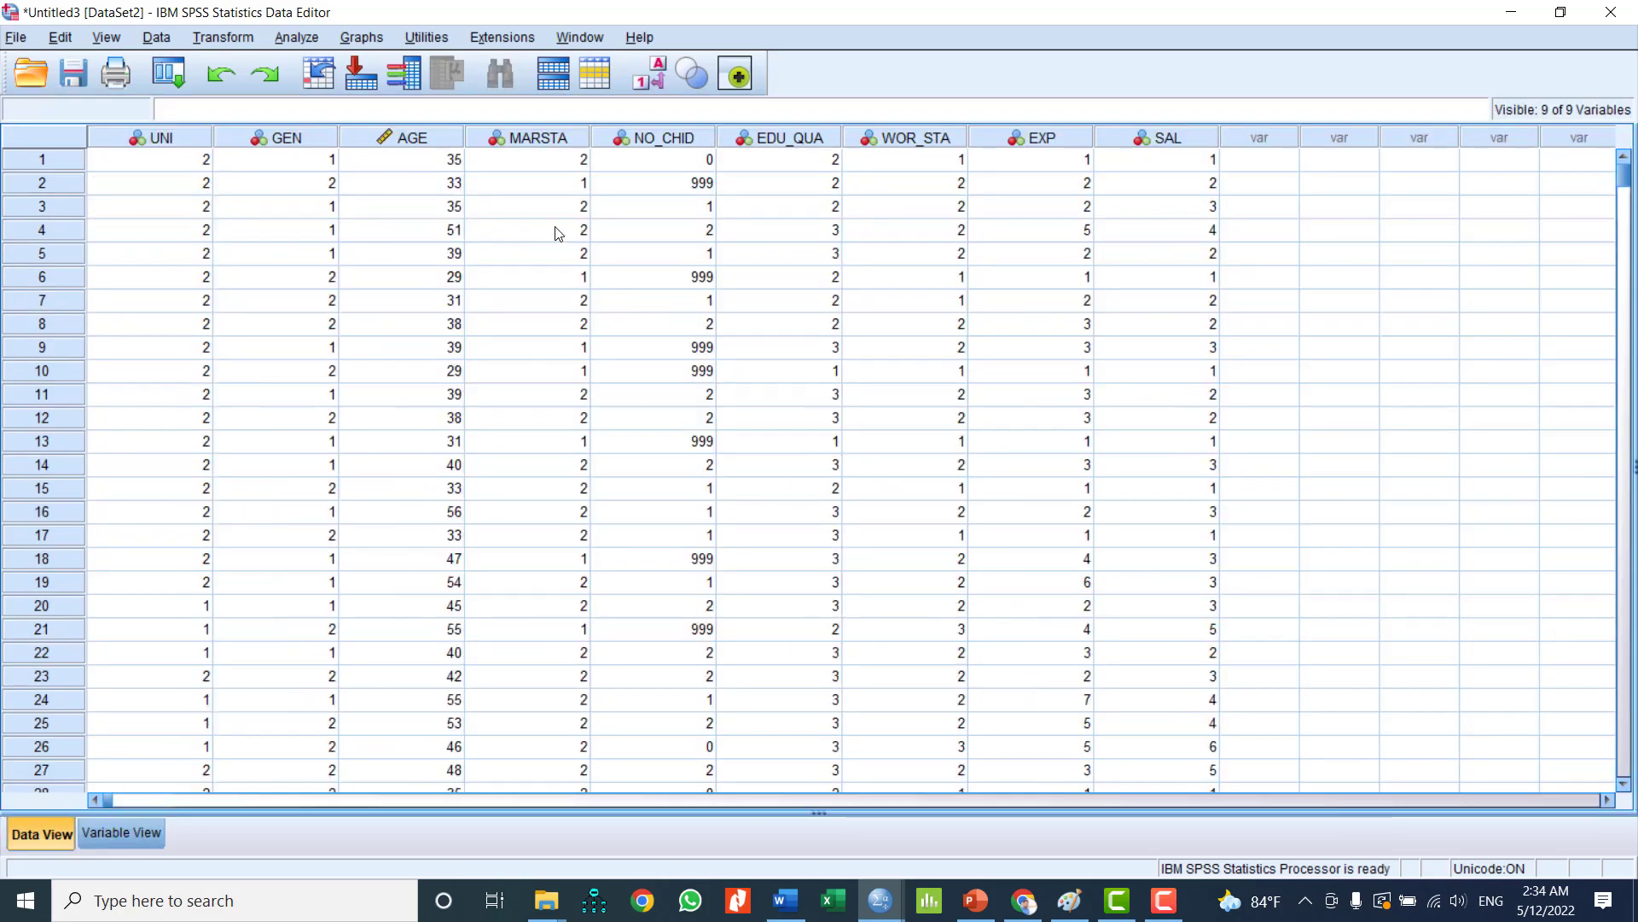
left_click(659, 67)
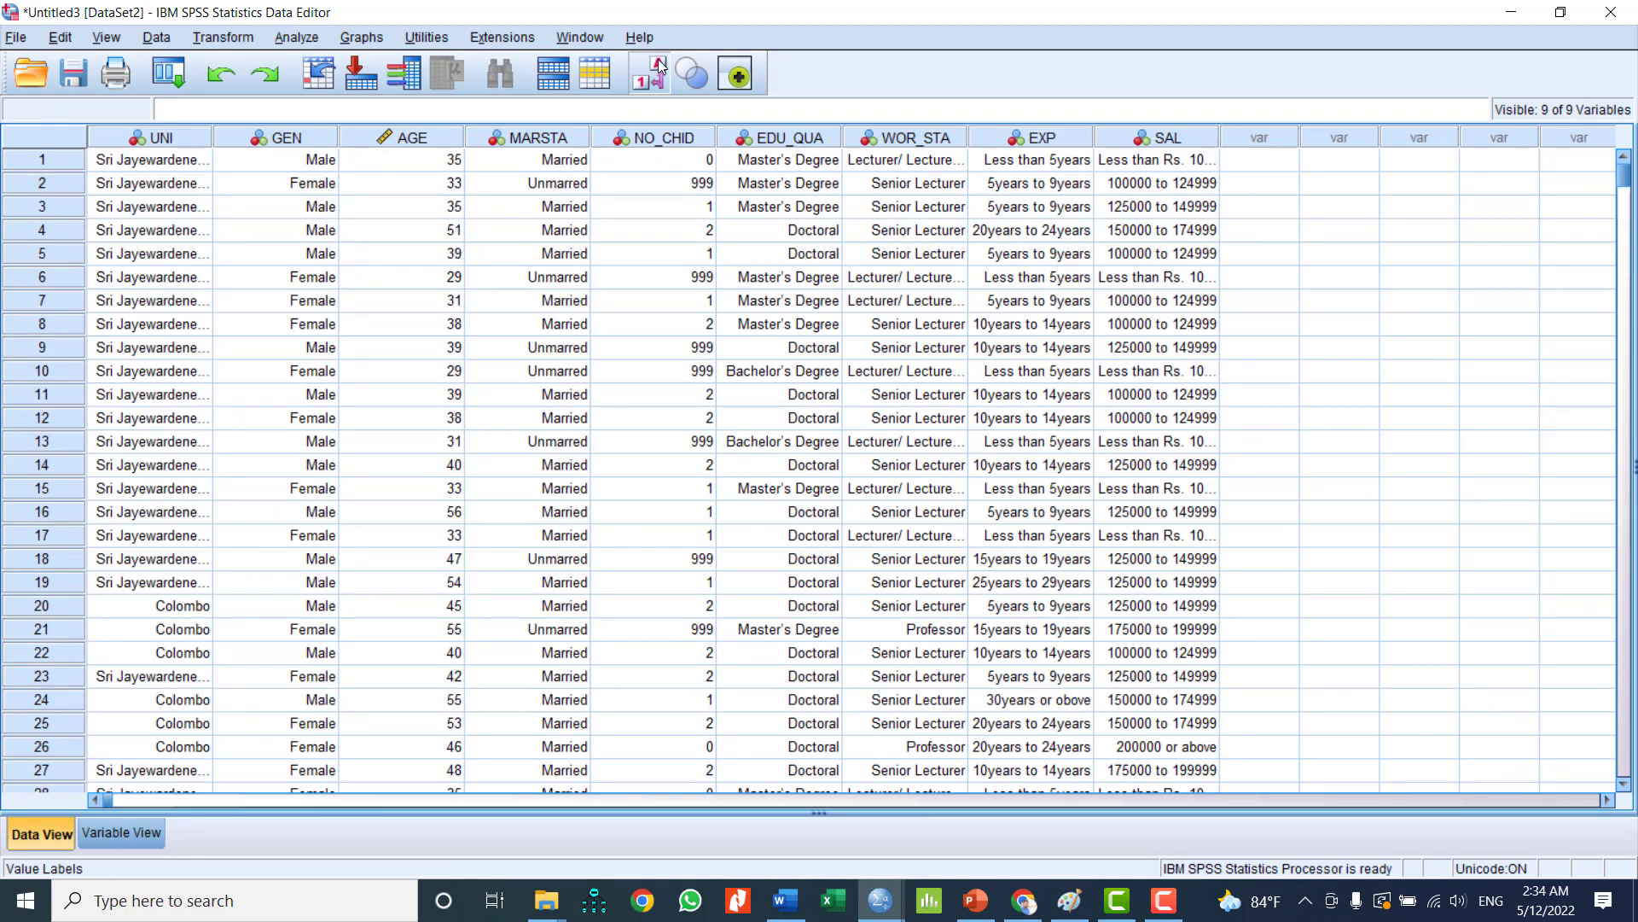
left_click(637, 85)
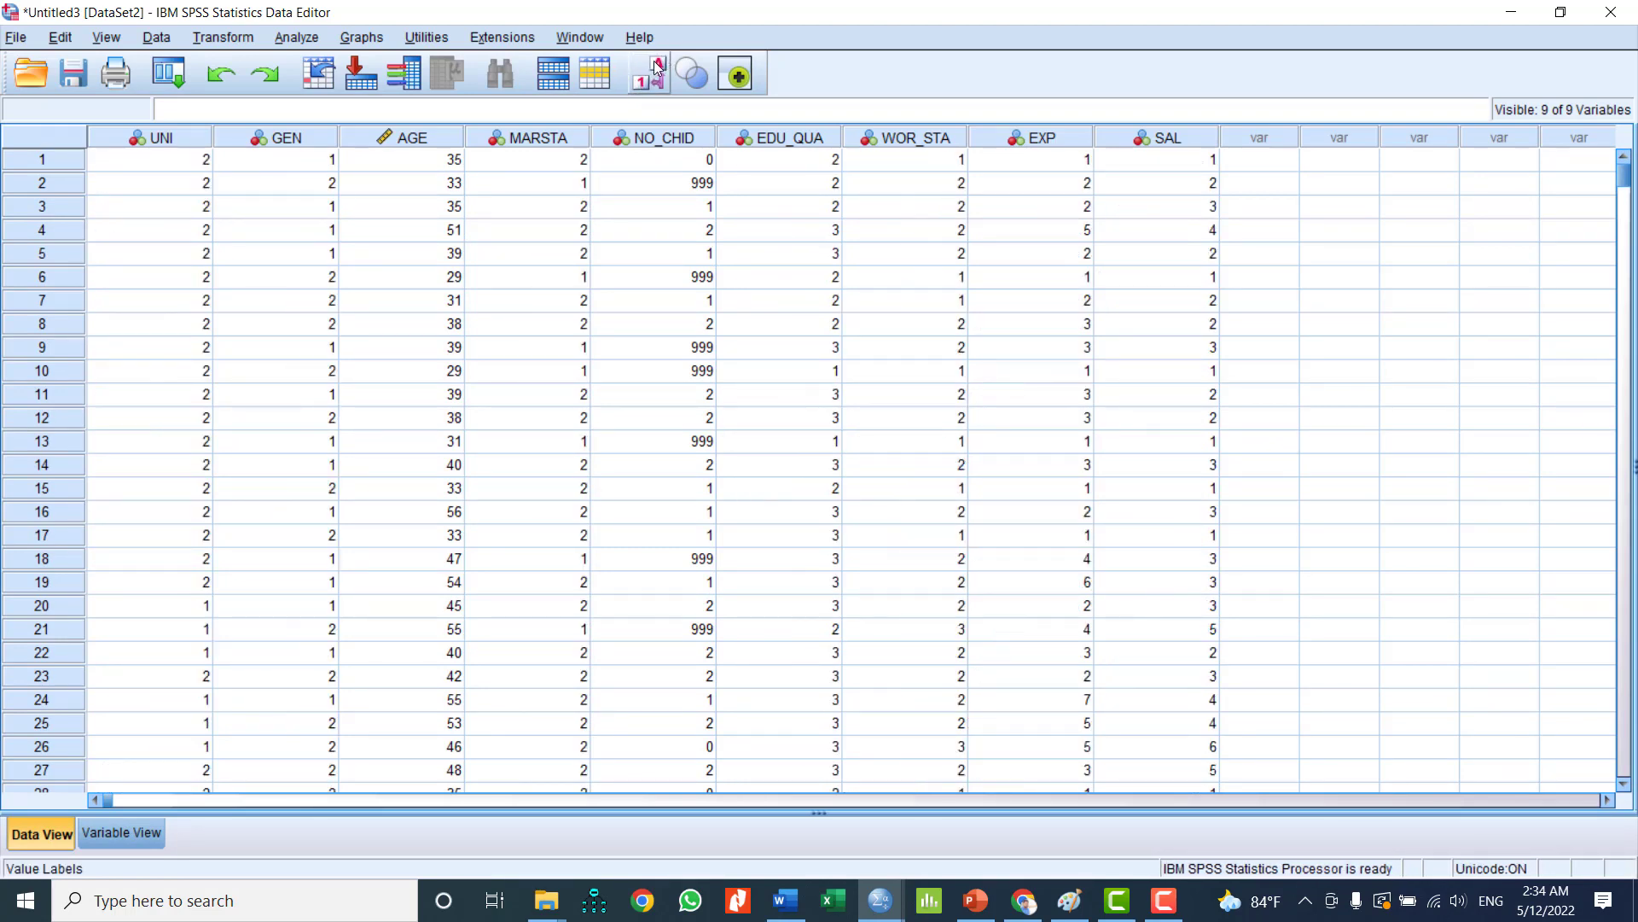
left_click(659, 68)
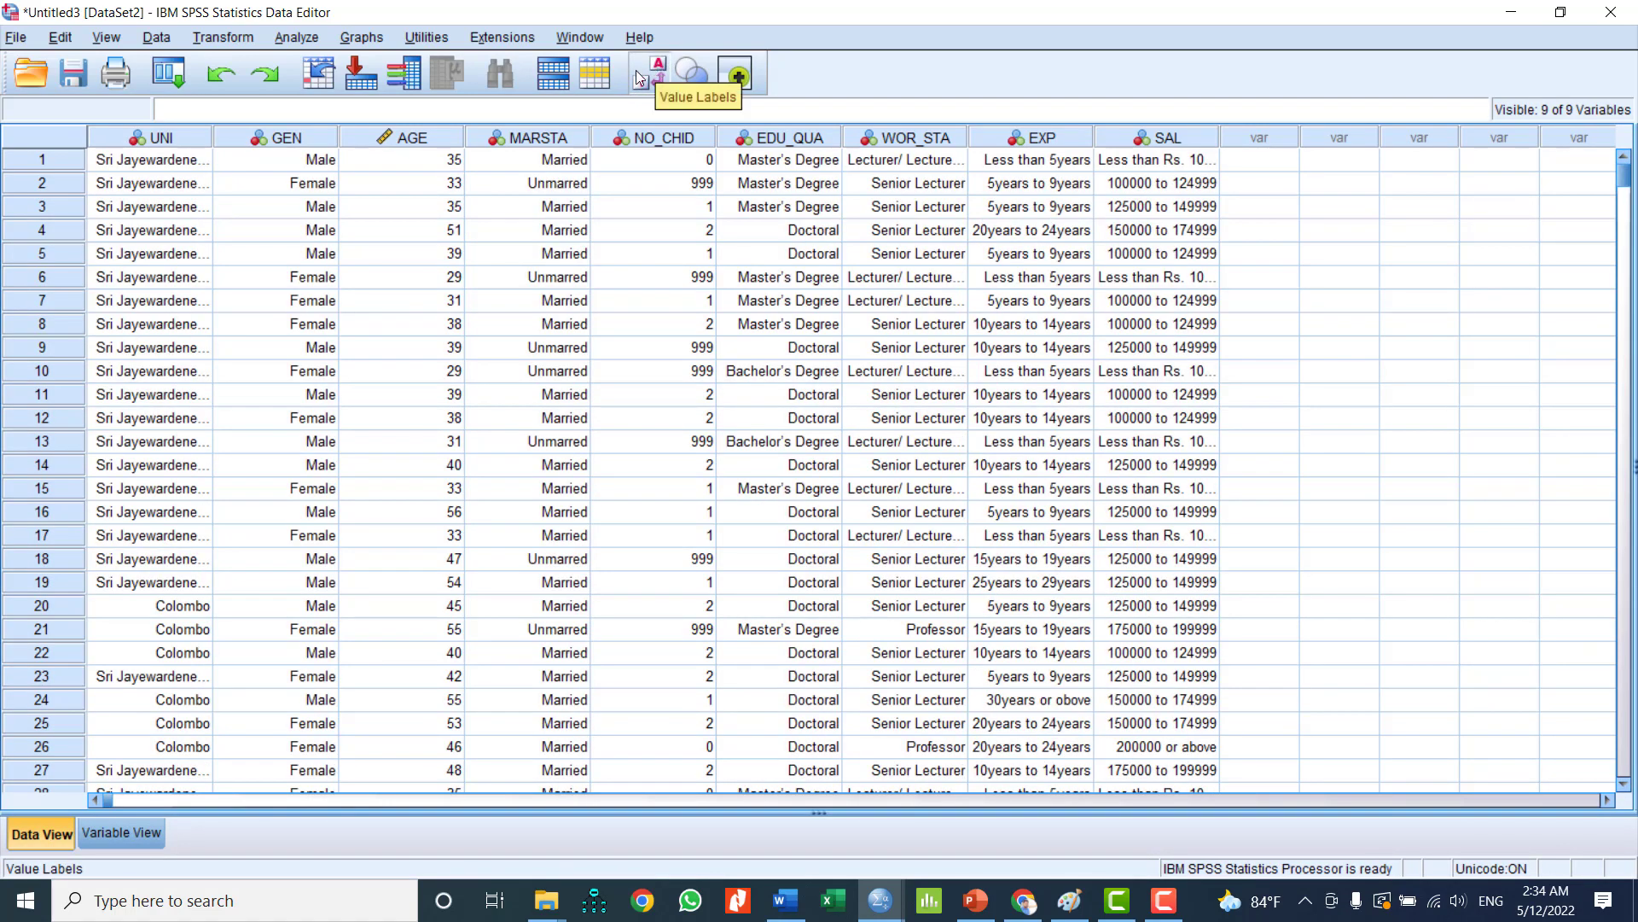
left_click(636, 83)
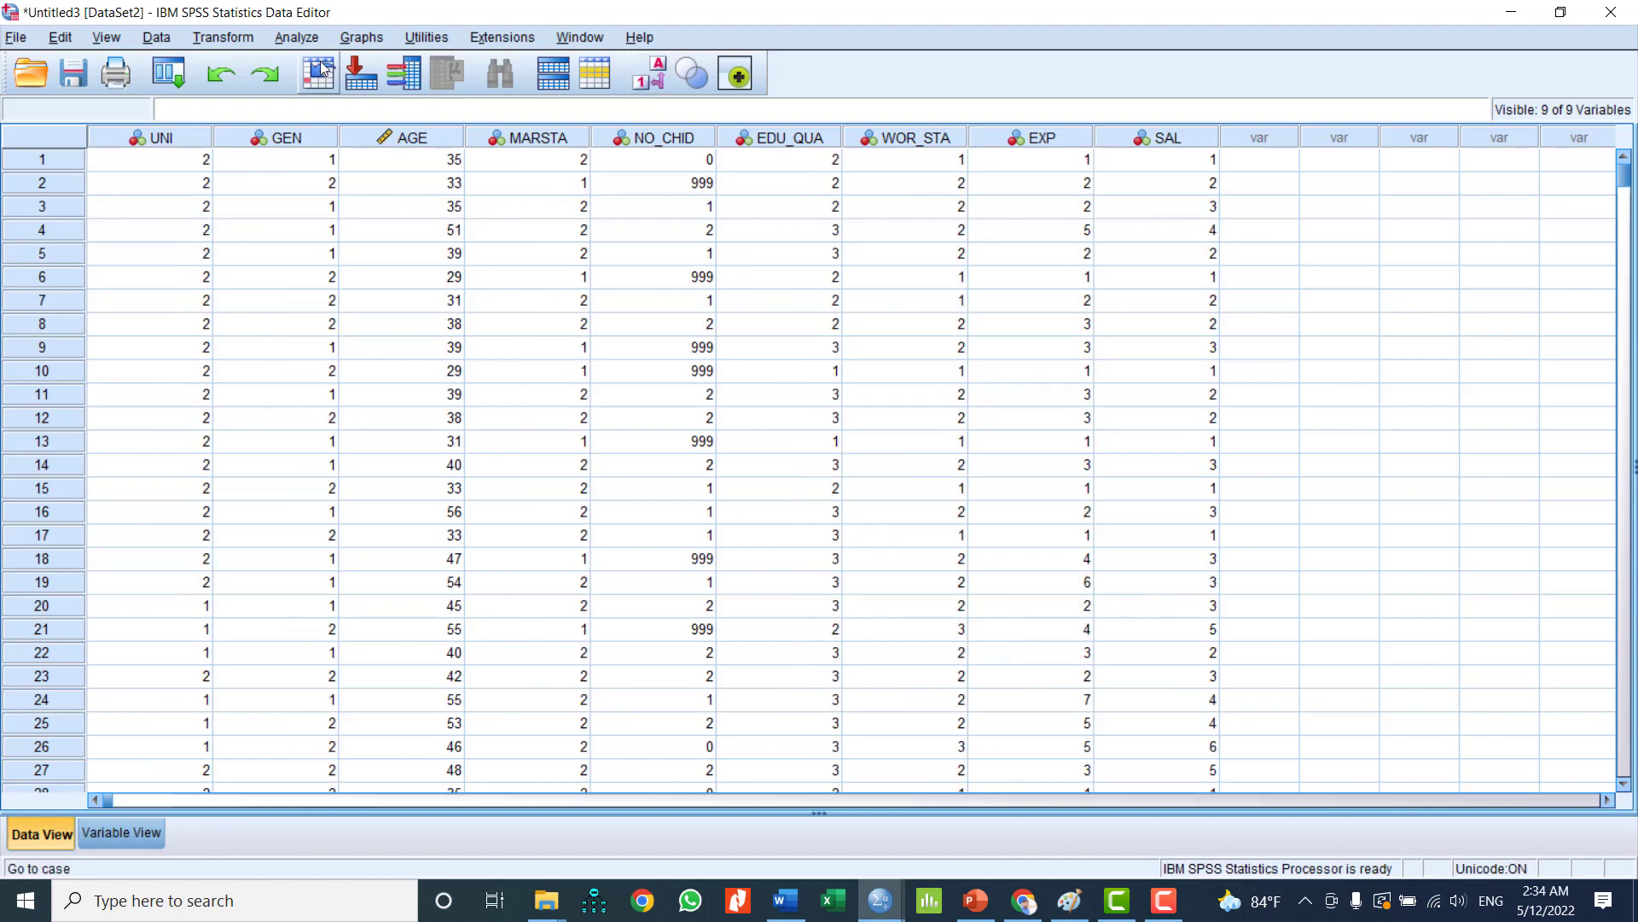
Step: Start a Frequencies analysis and add the number-of-children variable ("If respondent is mar...") to the analysed variables
left_click(297, 39)
mouse_move(312, 89)
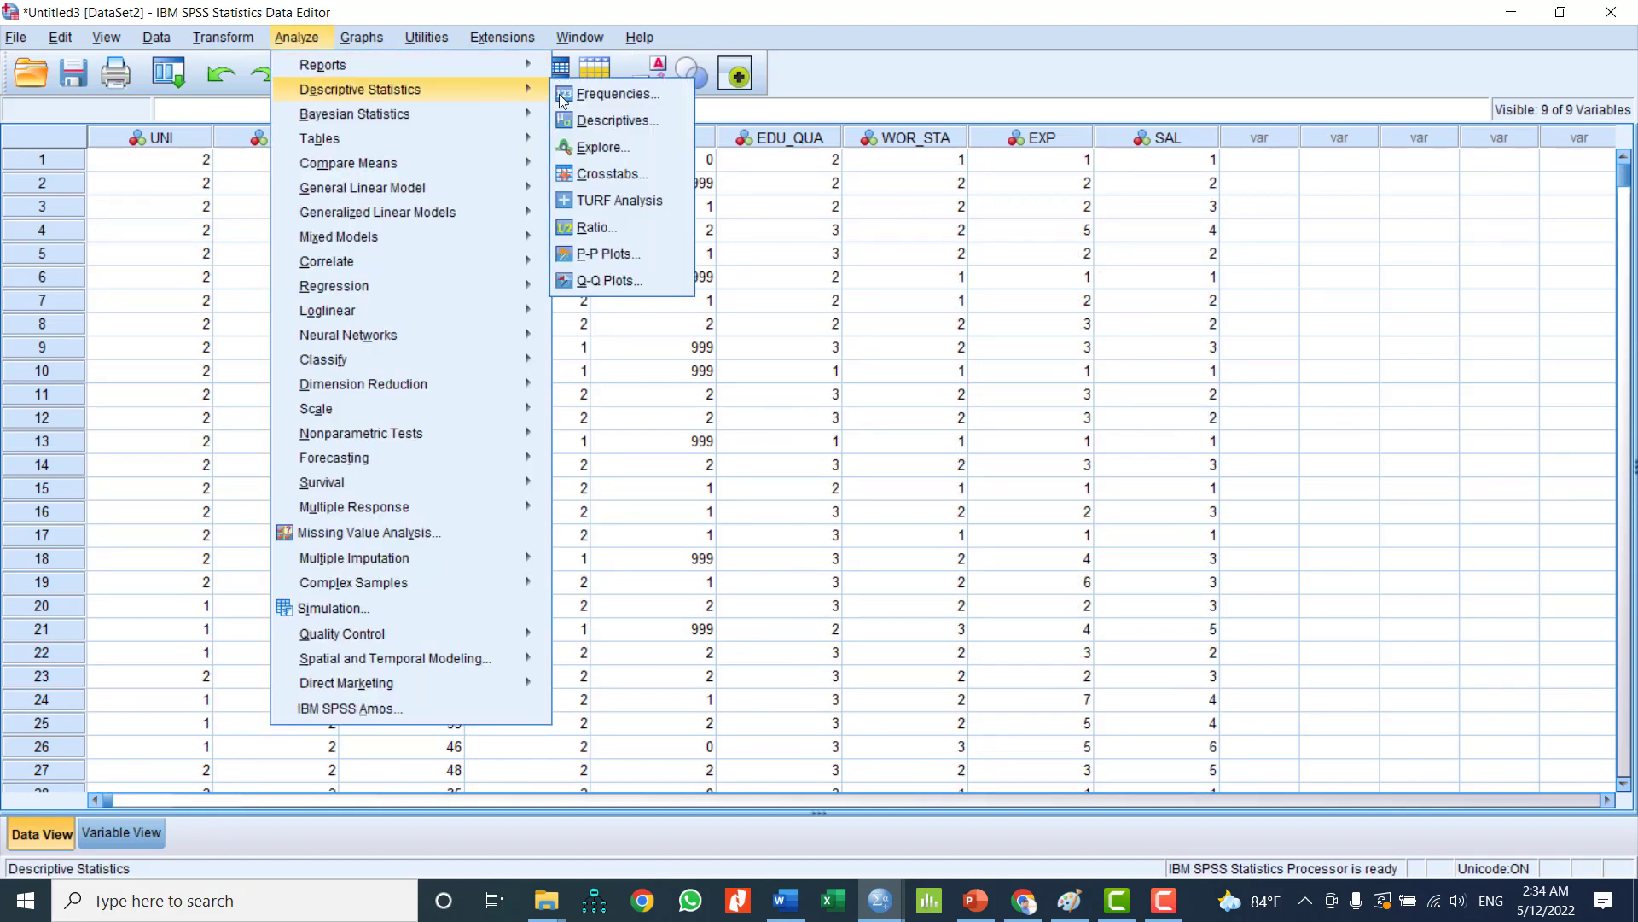
left_click(586, 95)
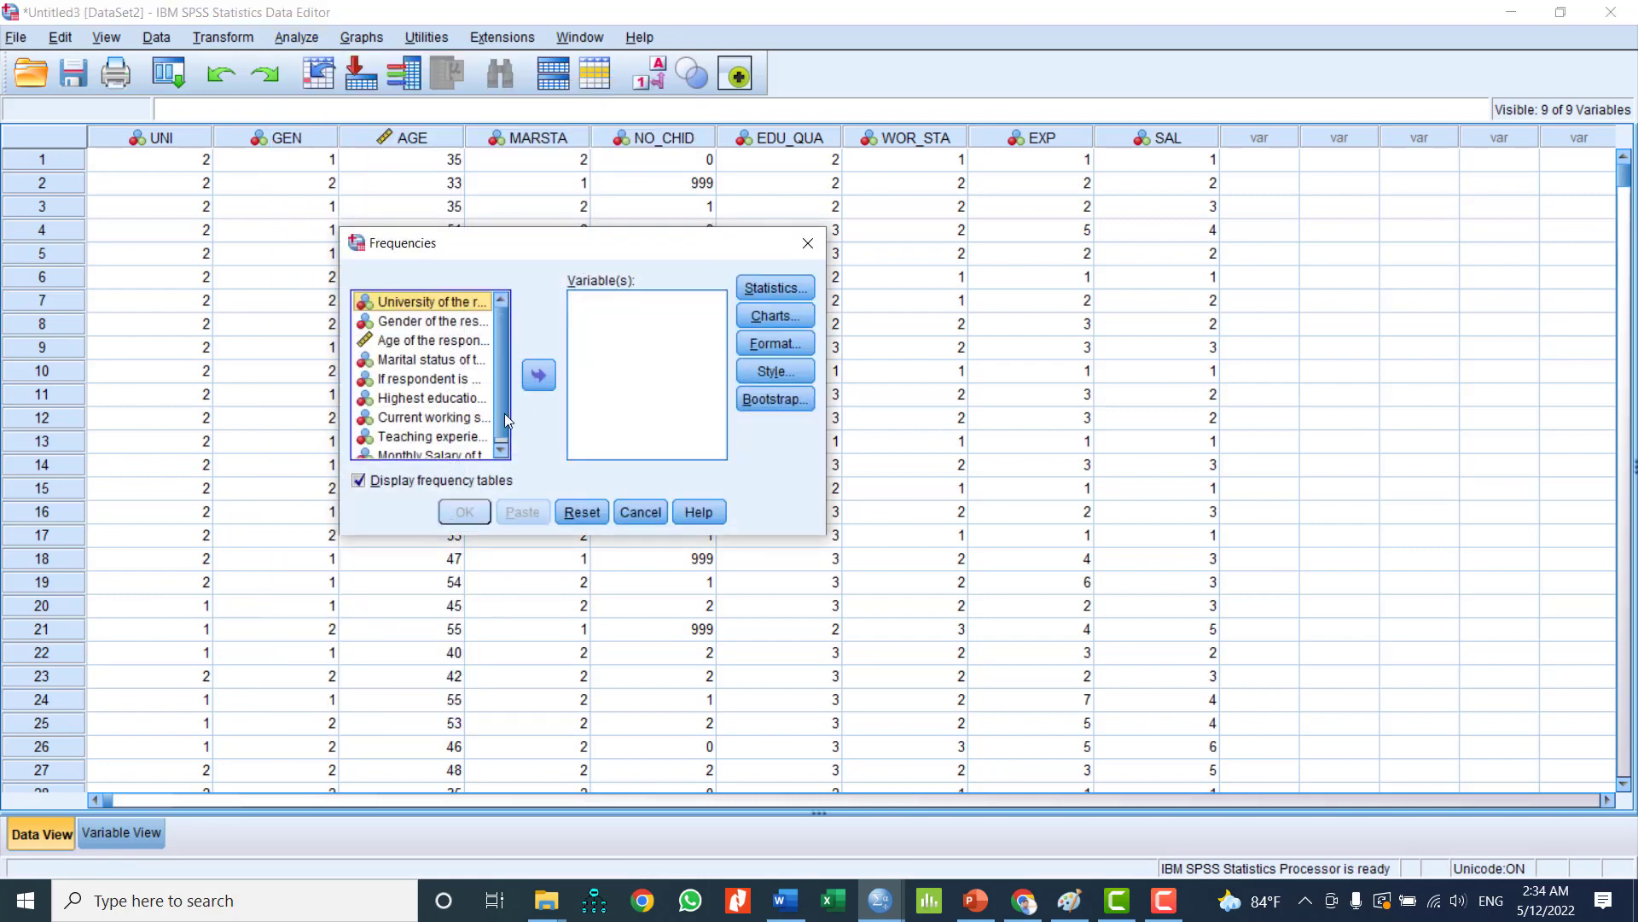
left_click(428, 384)
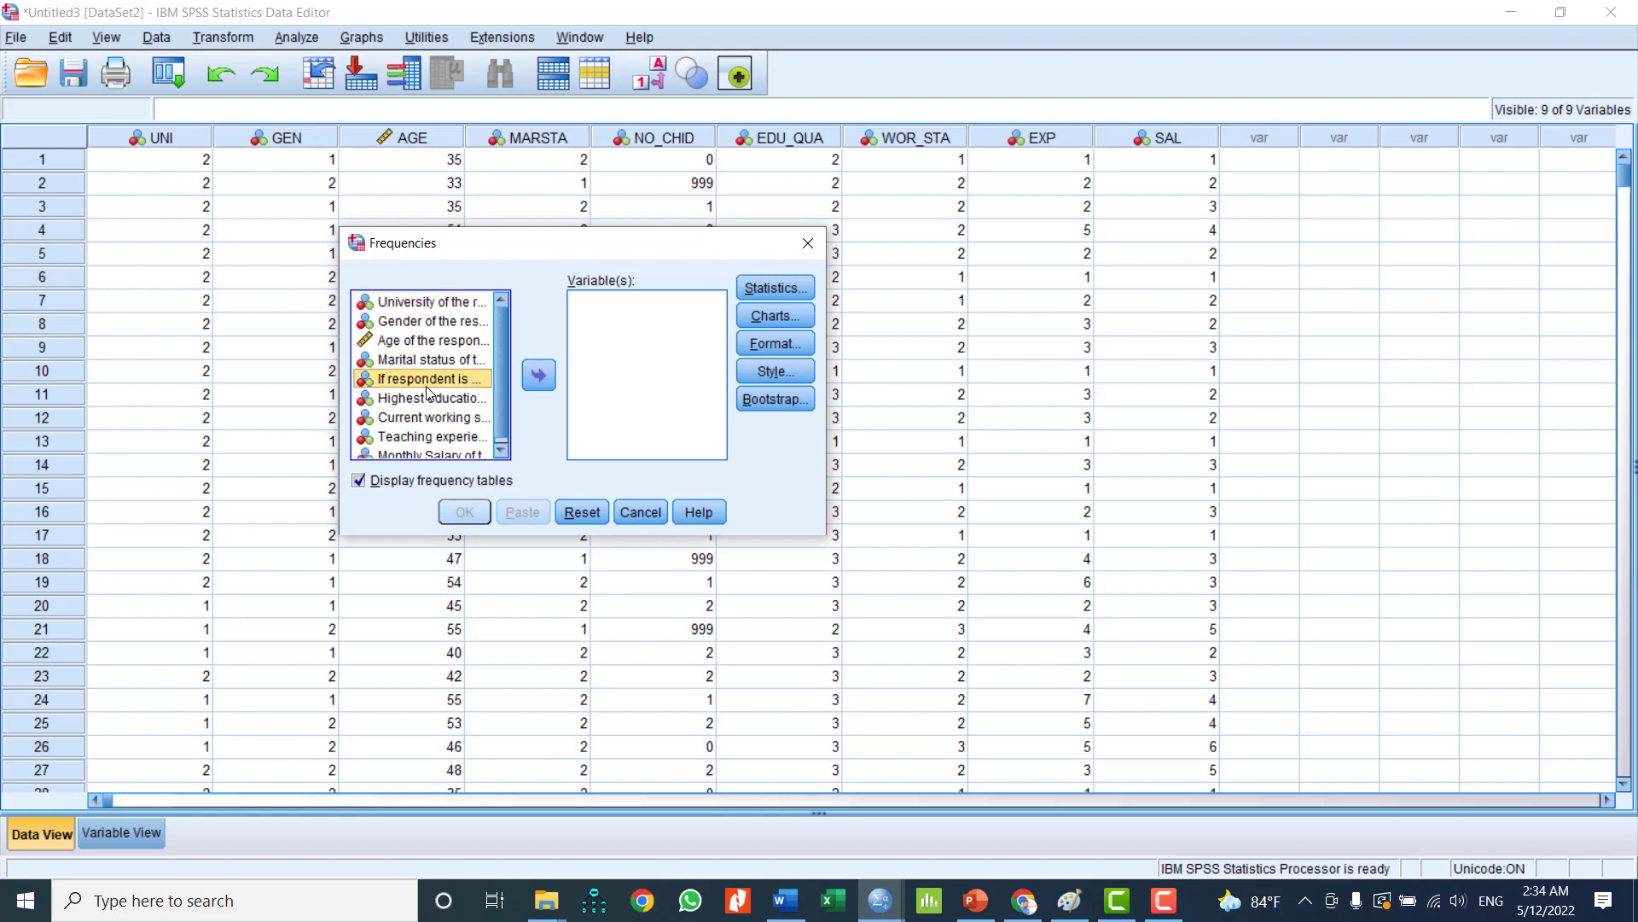
left_click(538, 374)
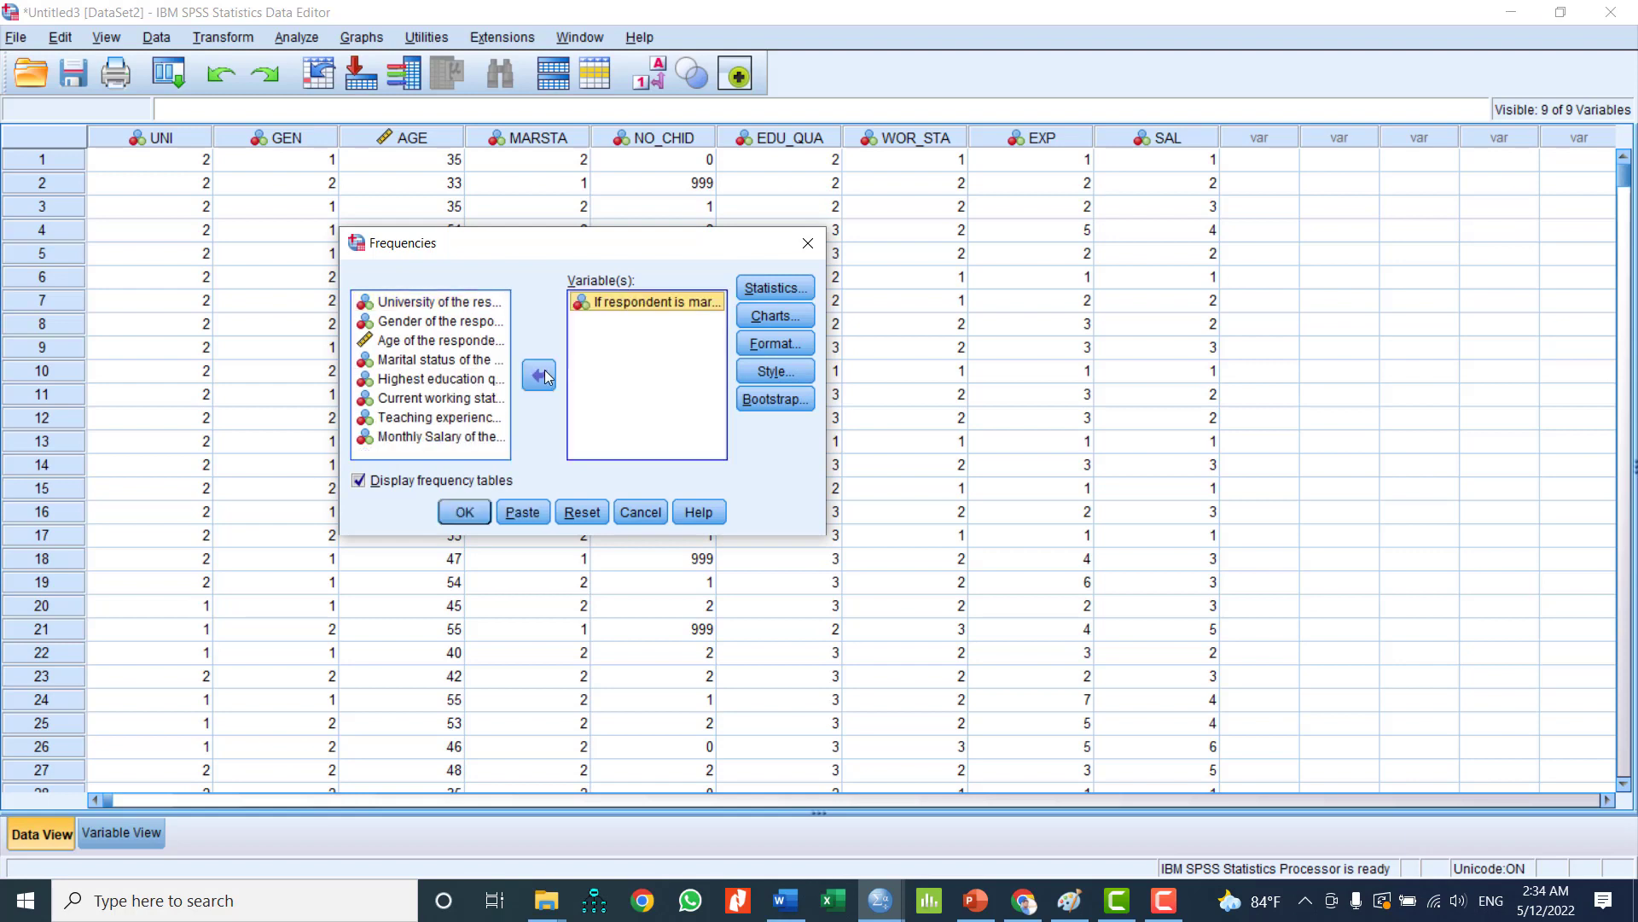
Step: Request mean, median, minimum and maximum for the number-of-children variable, turn off the frequency tables, and run the Frequencies analysis
left_click(781, 288)
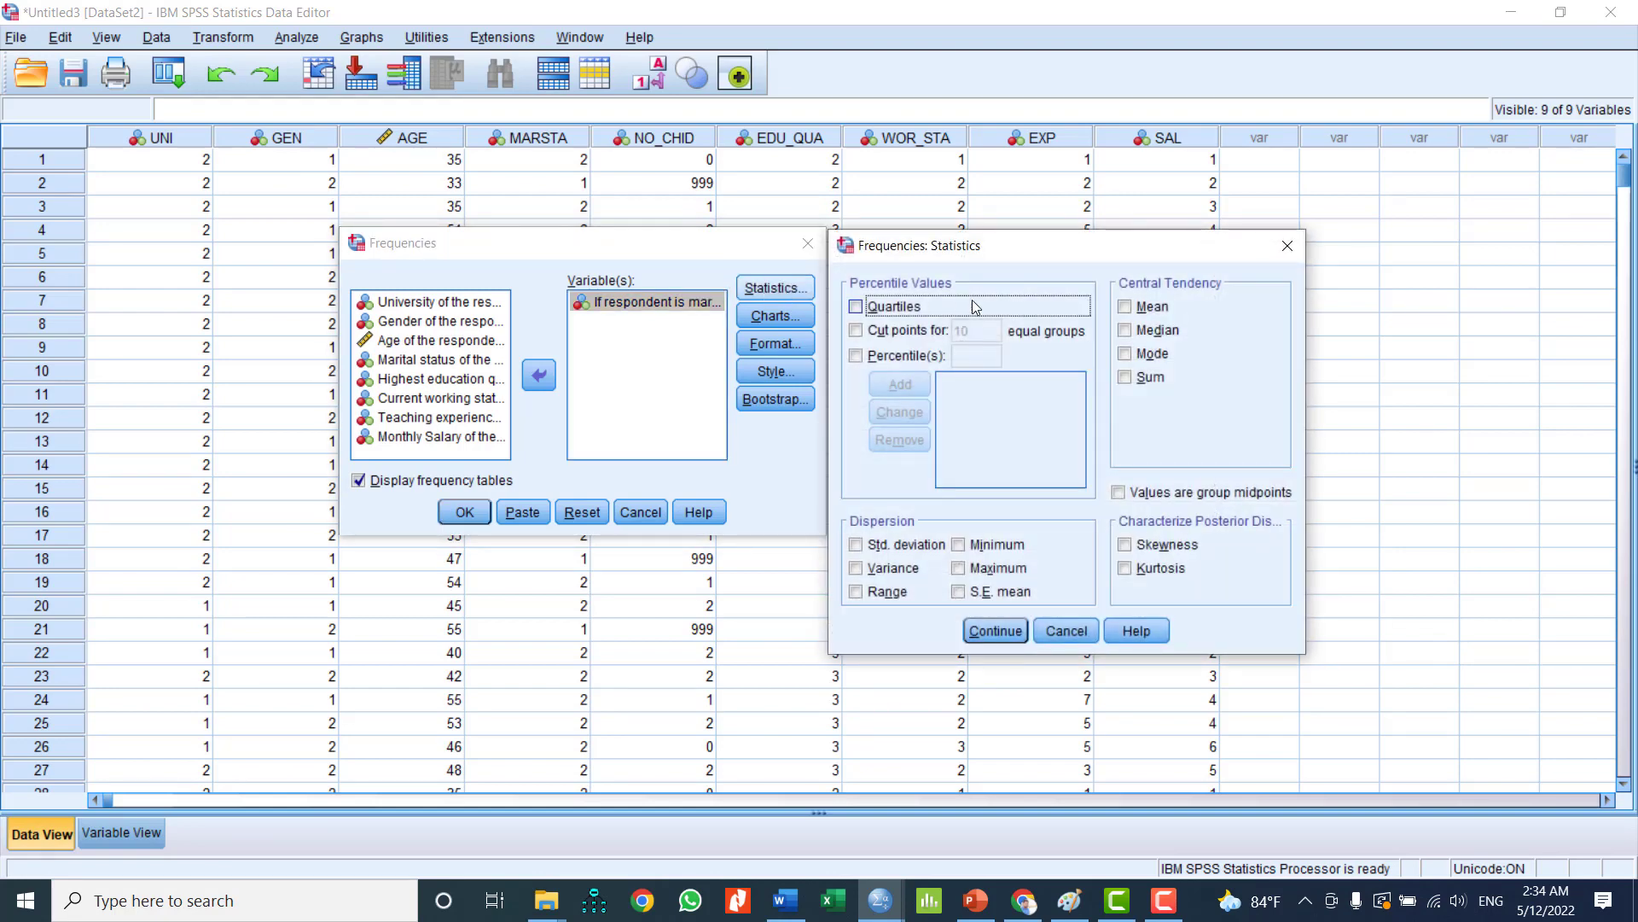
left_click(1125, 307)
left_click(1124, 330)
left_click(1000, 550)
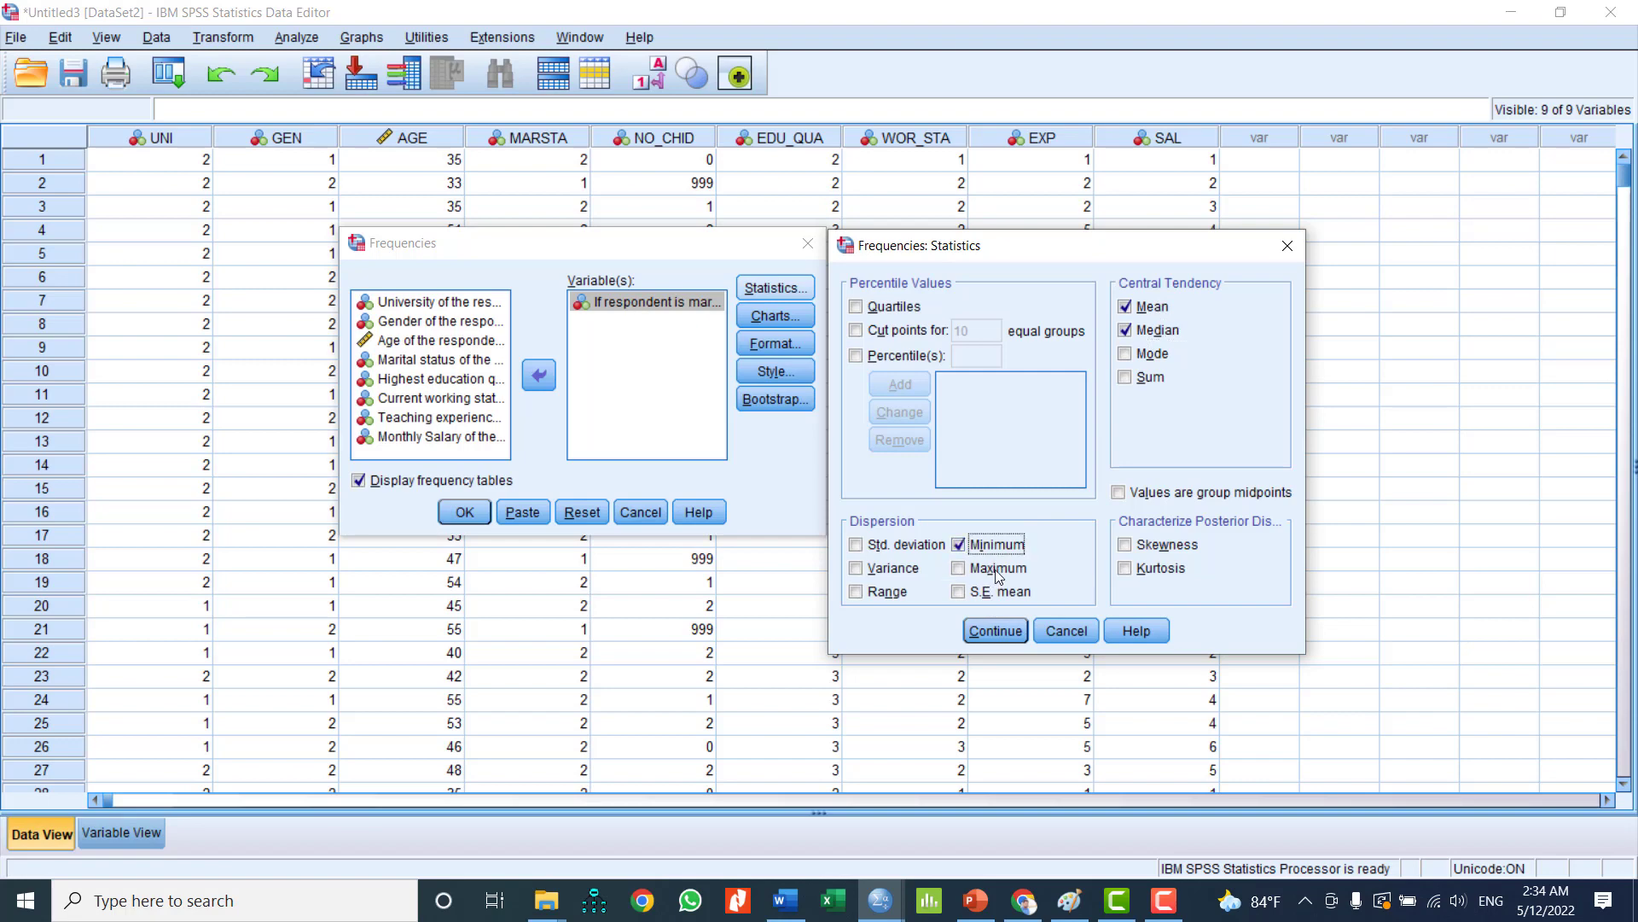
left_click(998, 574)
left_click(983, 632)
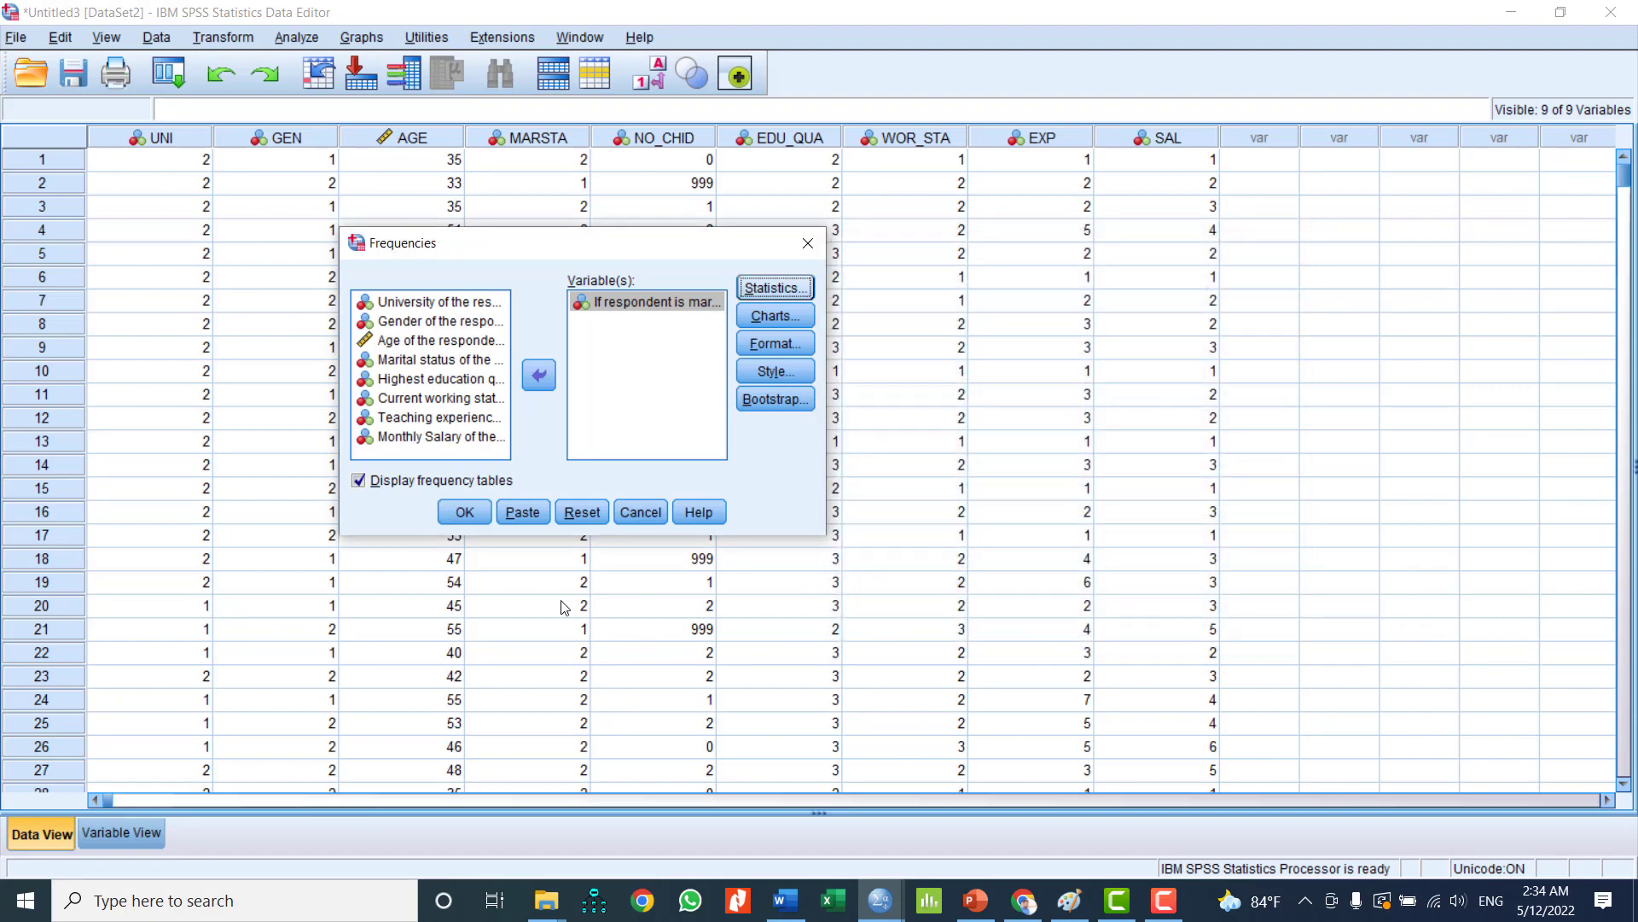
left_click(358, 480)
left_click(449, 515)
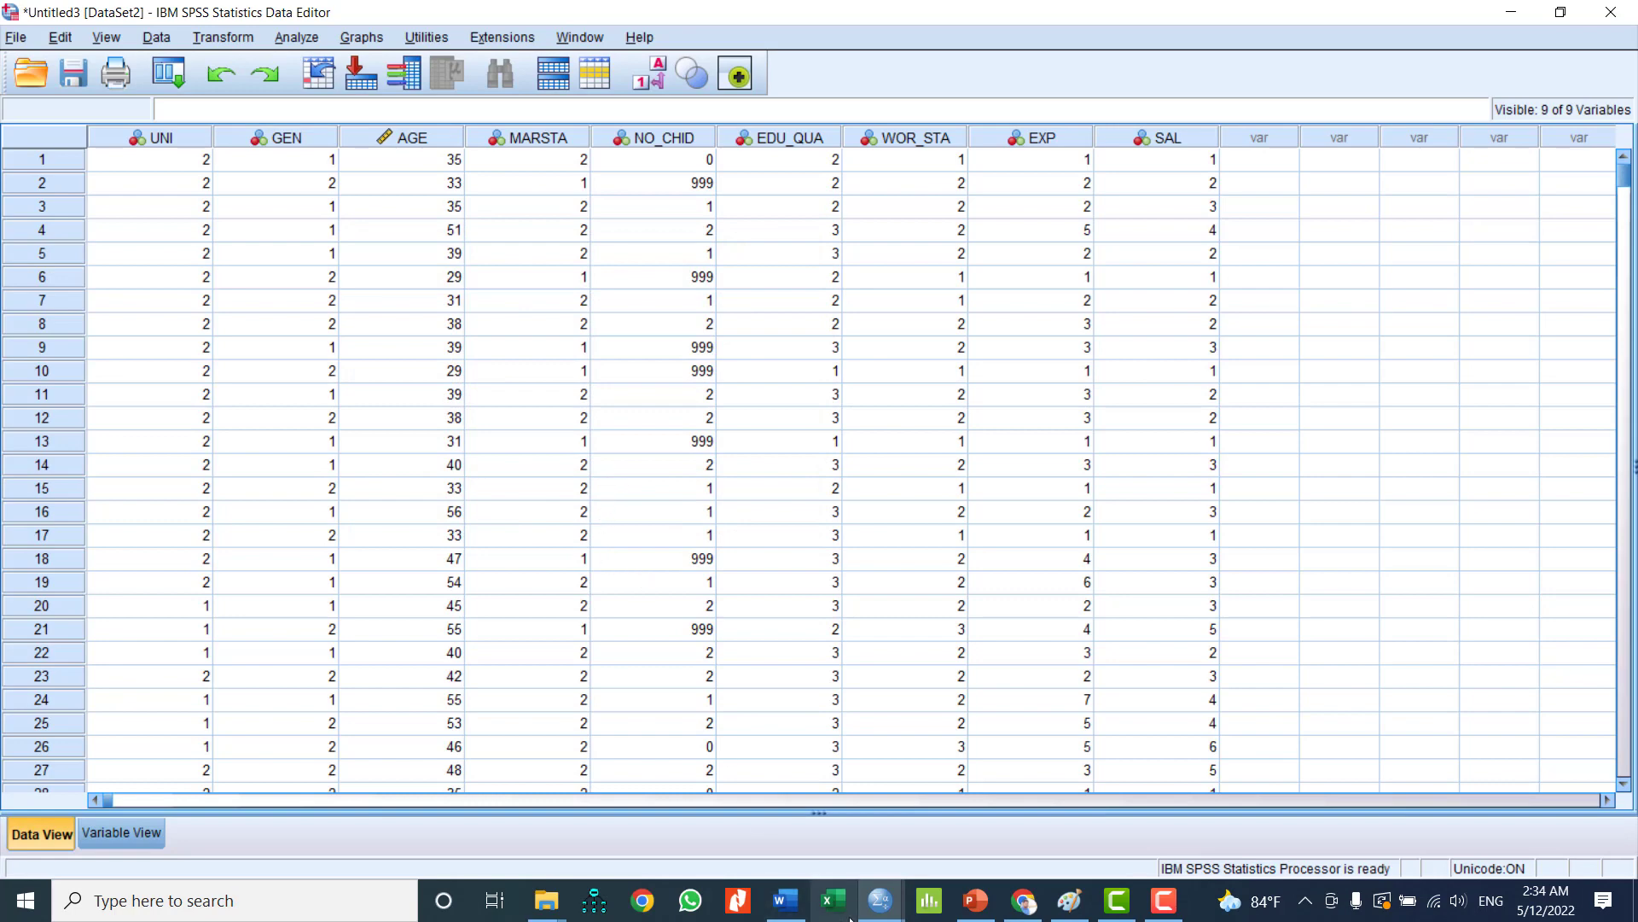
Step: Examine the number-of-children statistics table in the Output1 viewer document
left_click(875, 900)
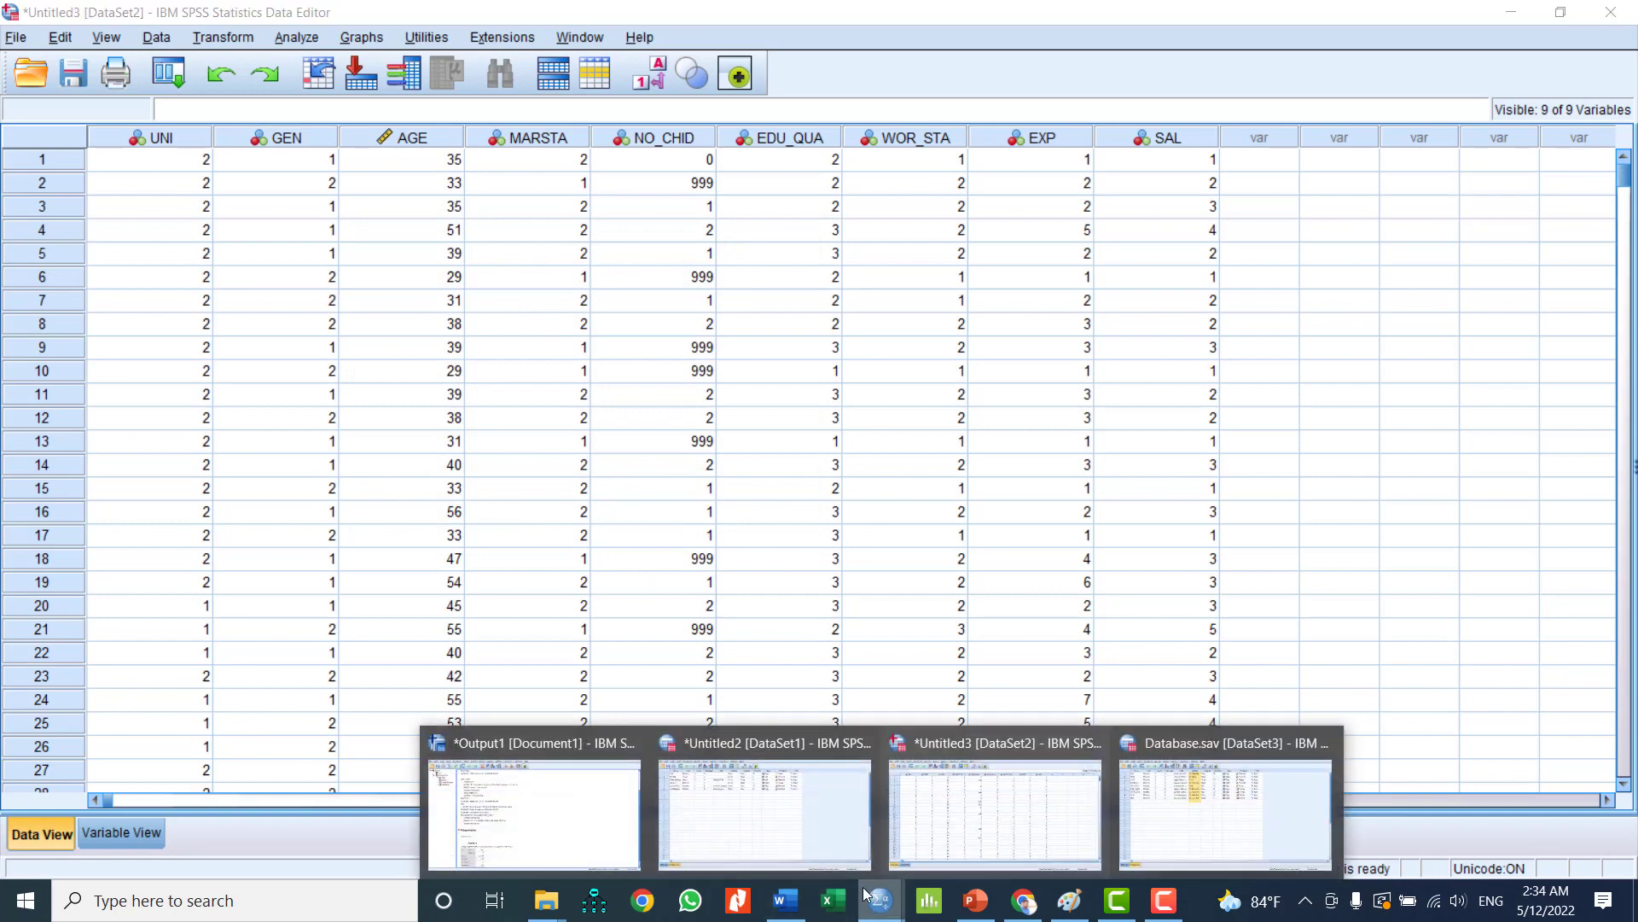
left_click(574, 834)
scroll(541, 761, "down", 1)
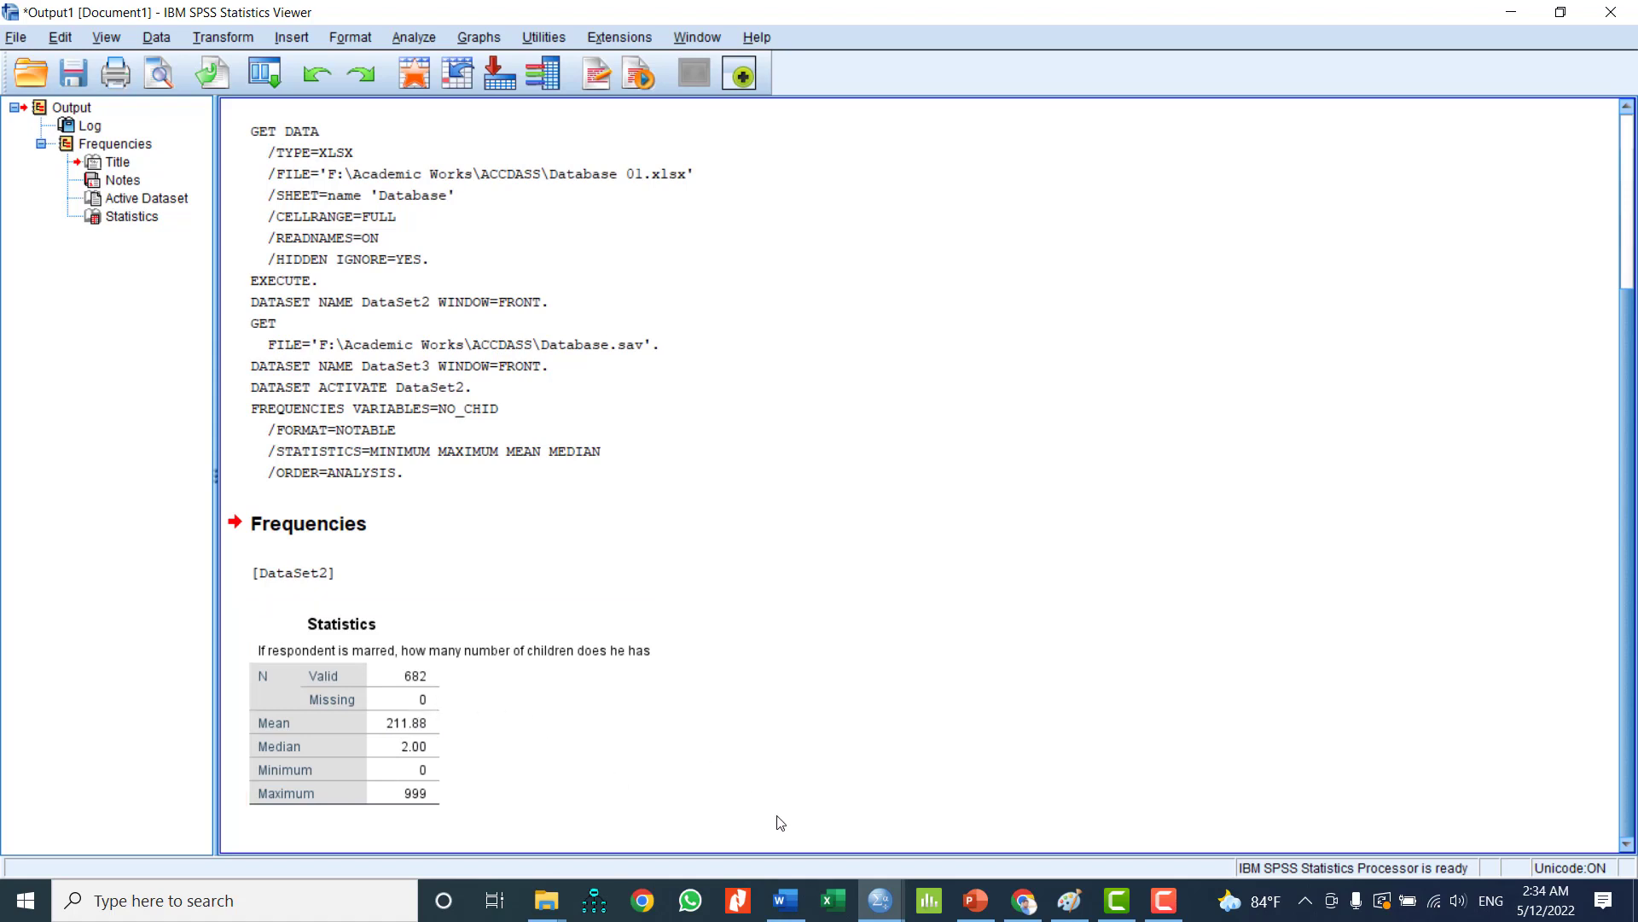
left_click(685, 769)
Step: Check how the NO_CHID variable is defined in Database.sav, including its missing value setting
mouse_move(875, 897)
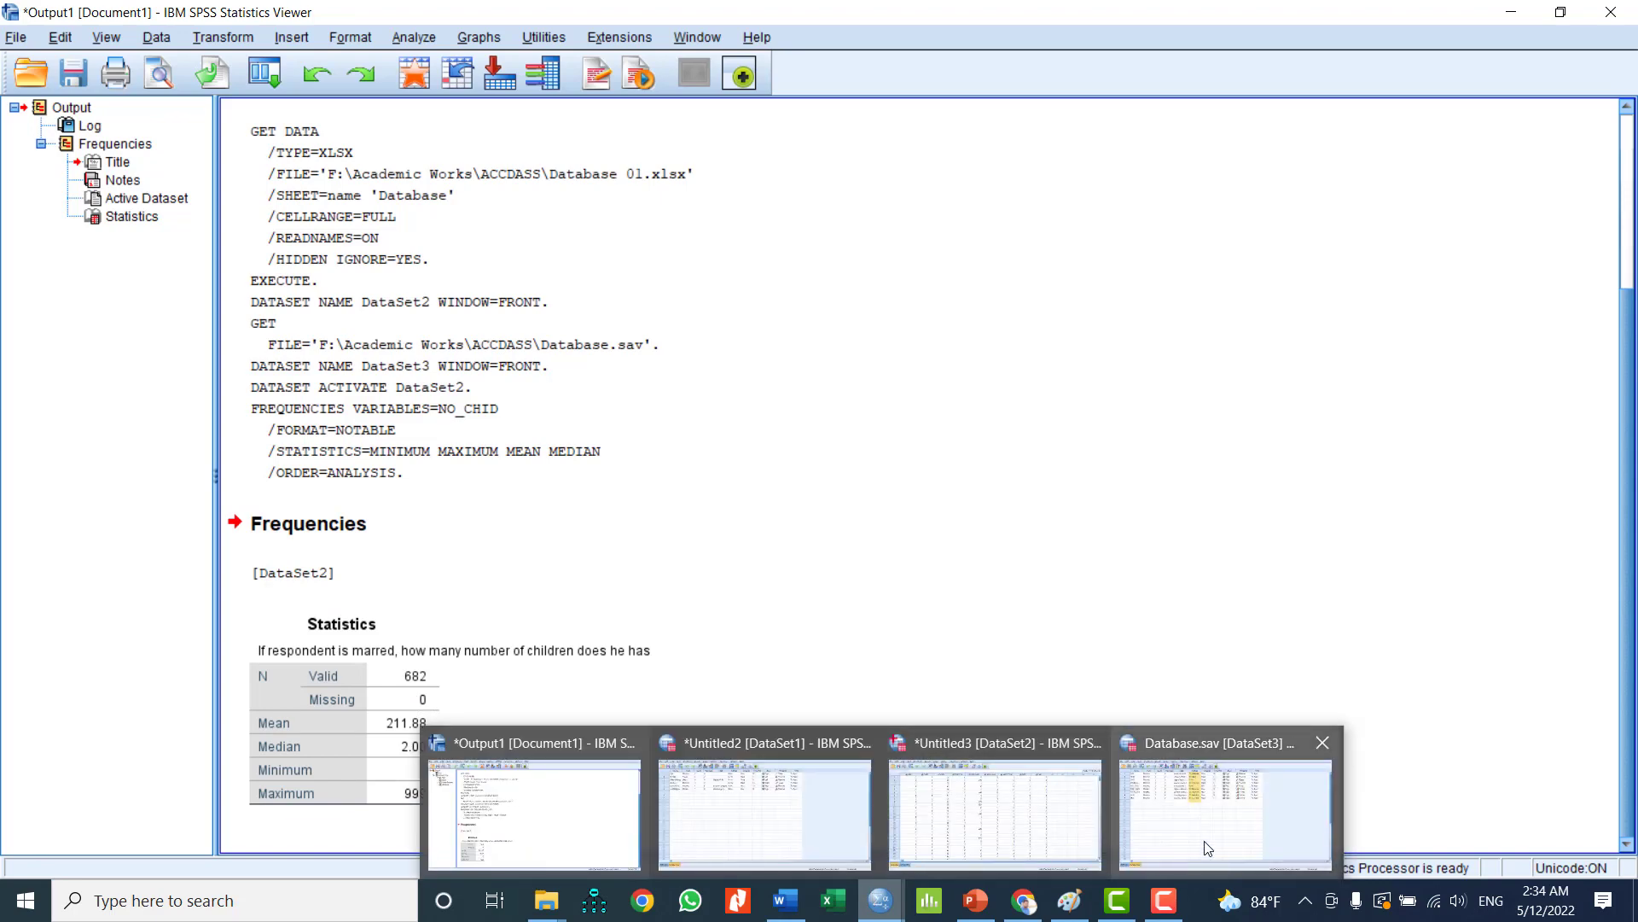
left_click(1204, 842)
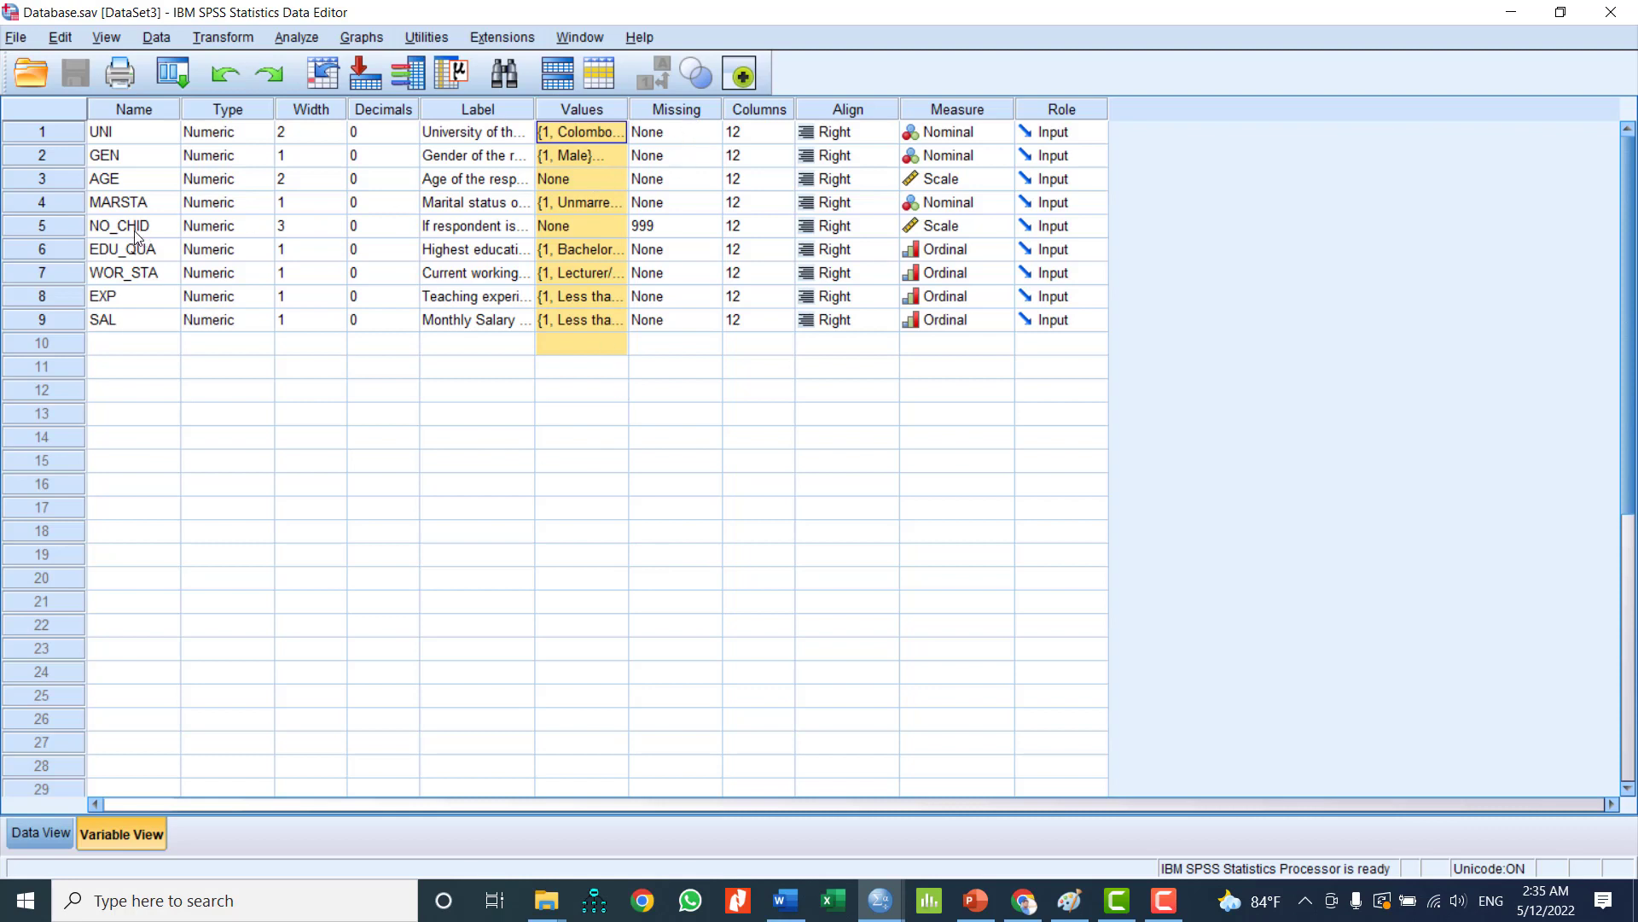
left_click(75, 224)
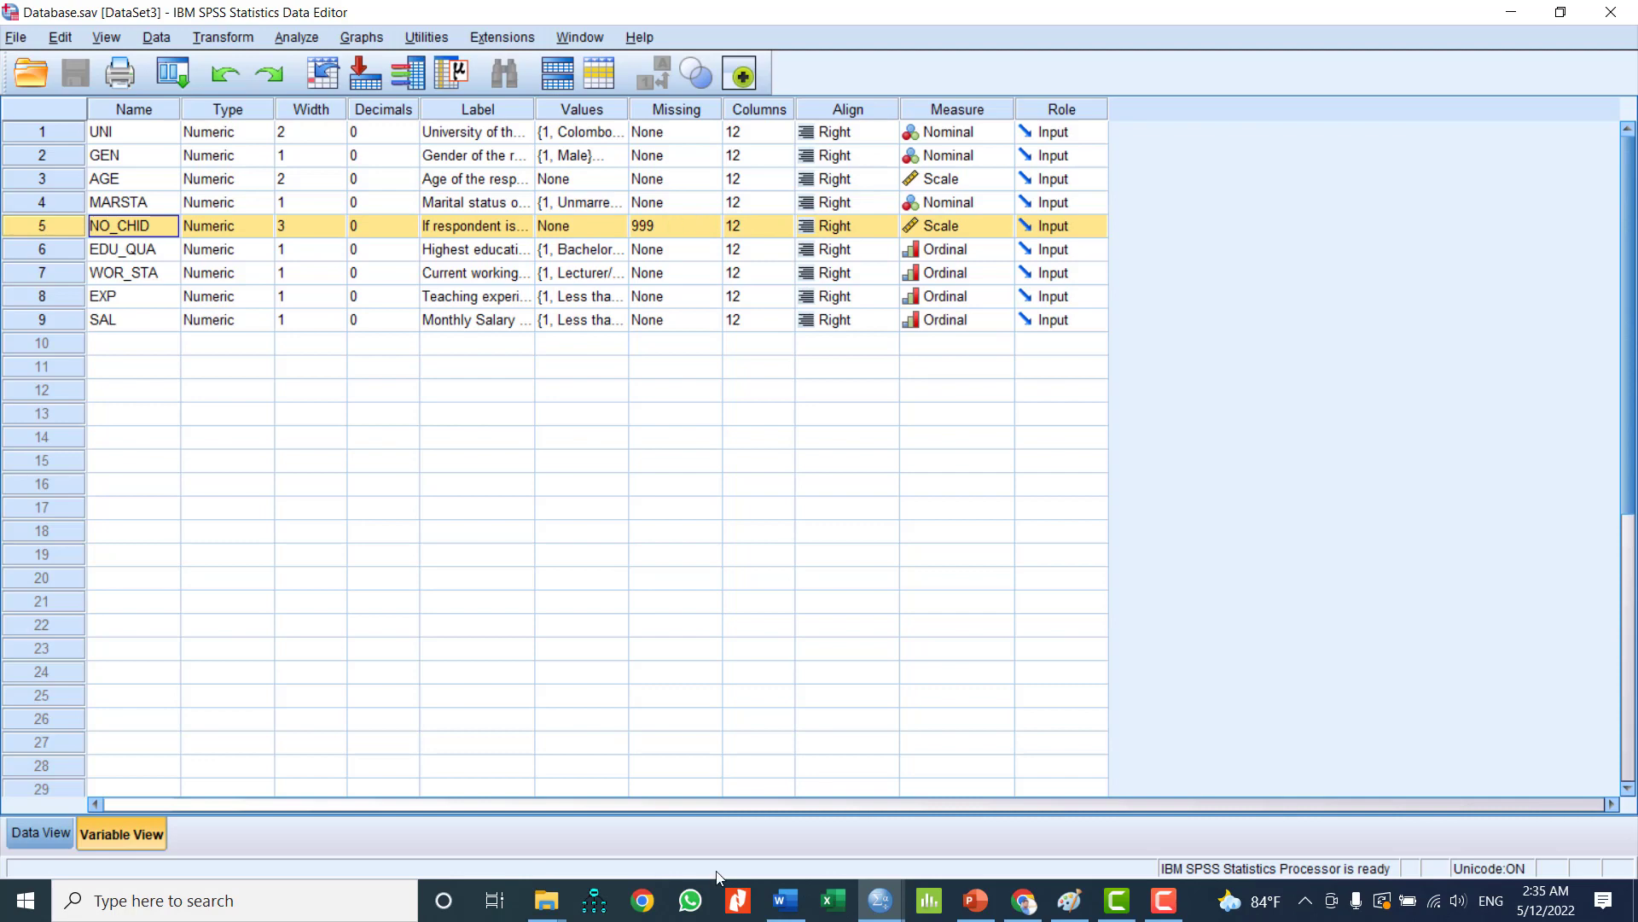
Step: Declare 999 as a discrete missing value for NO_CHID in the Untitled3 dataset
mouse_move(883, 904)
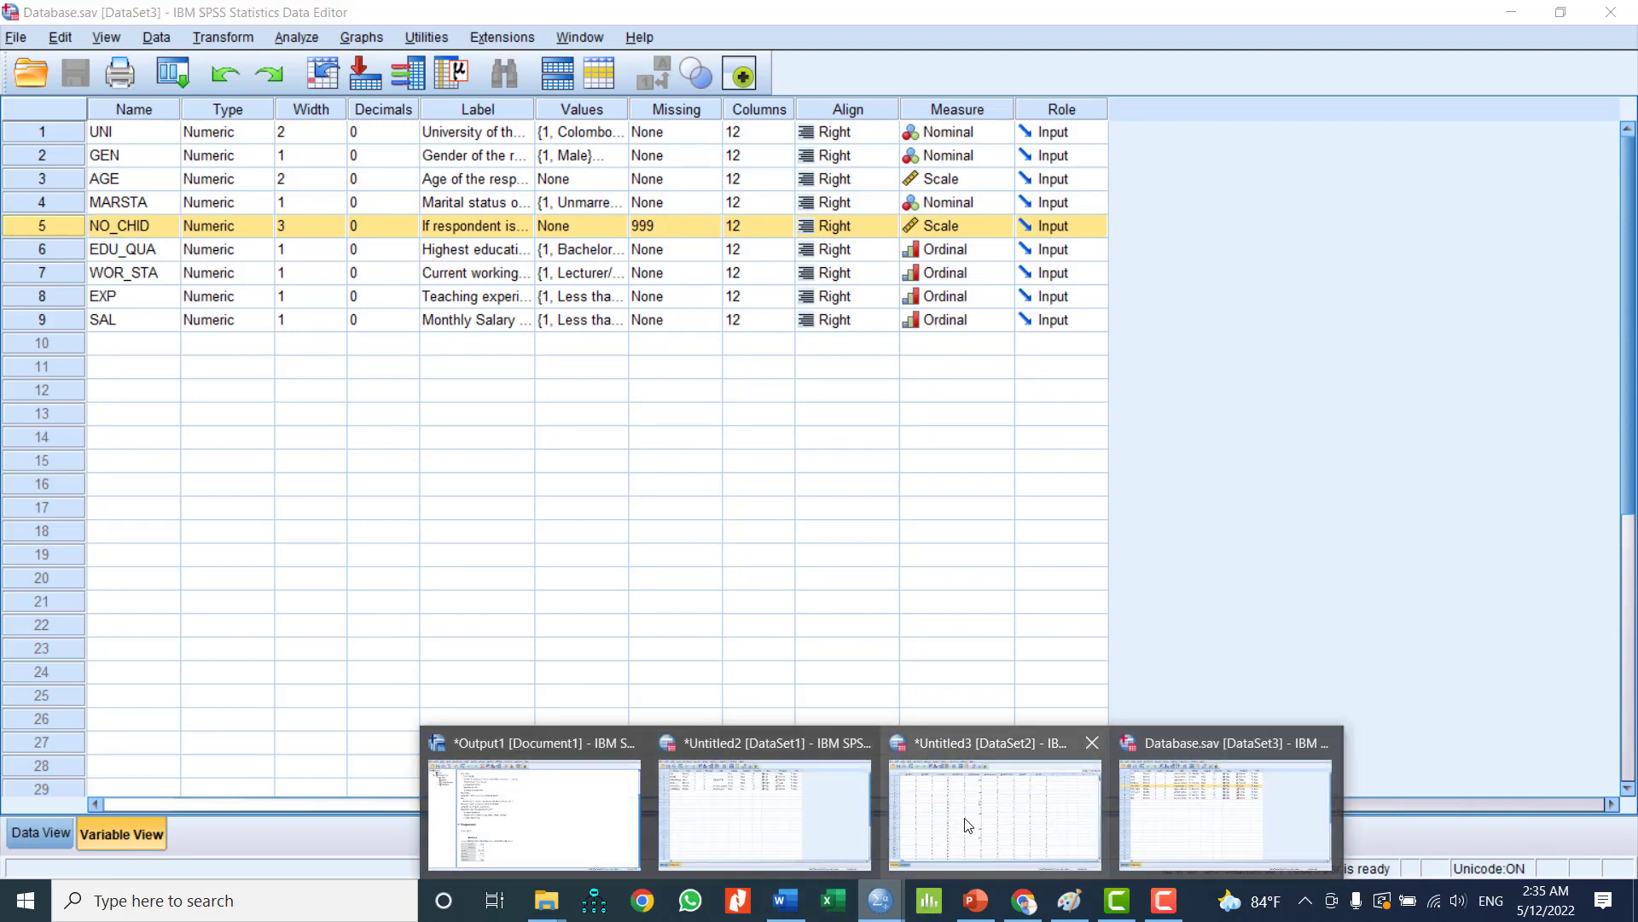
left_click(962, 828)
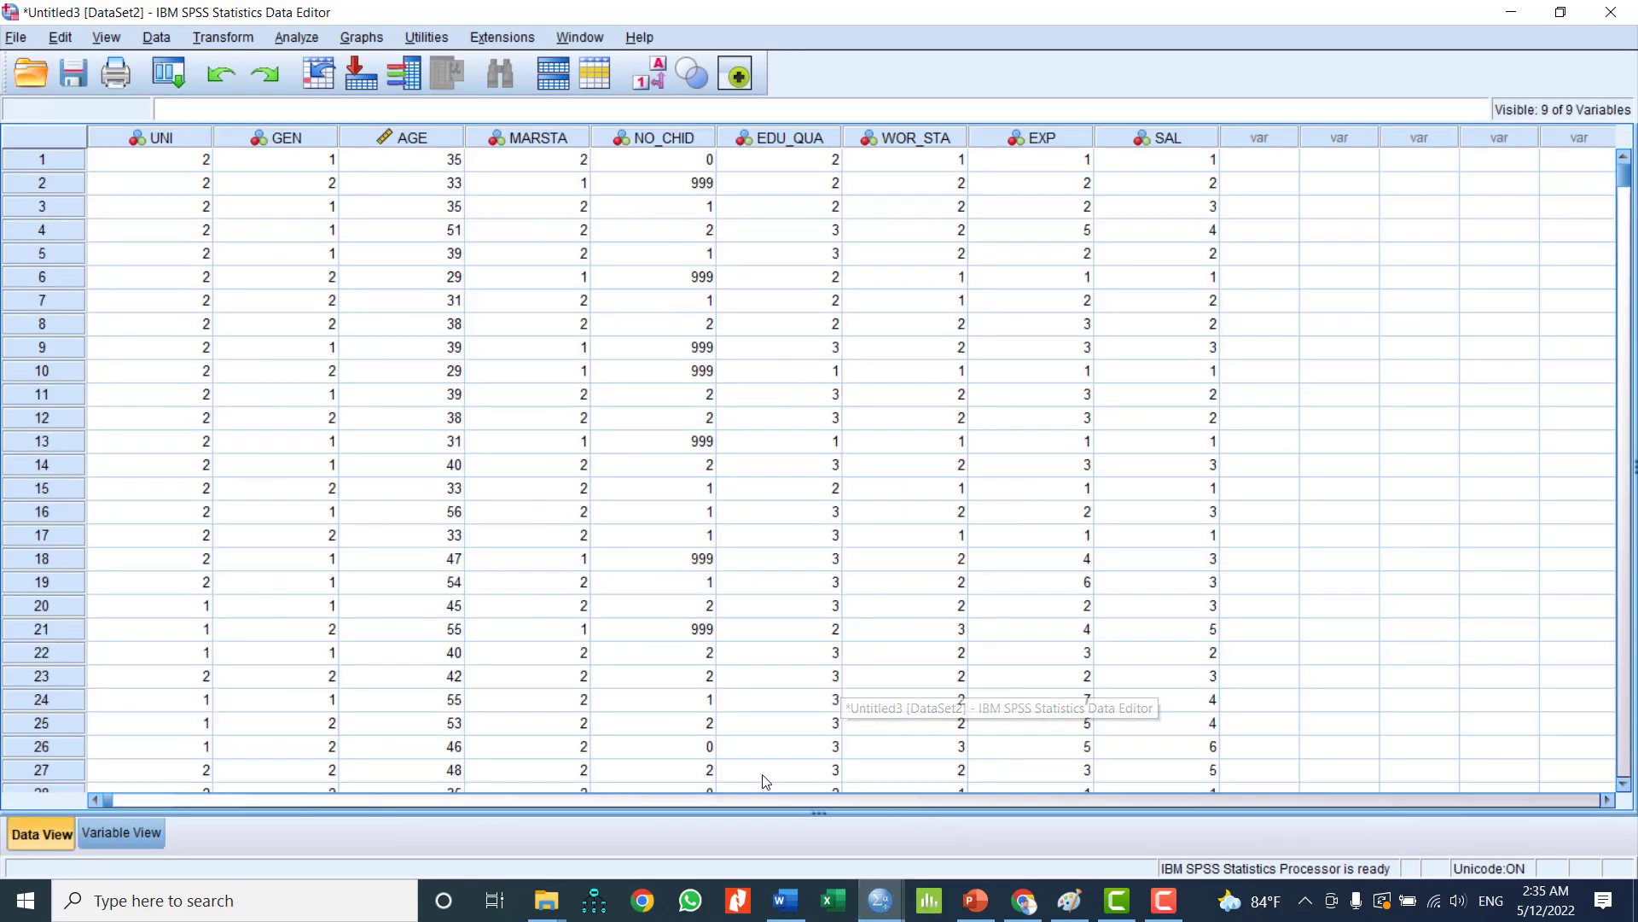
left_click(129, 836)
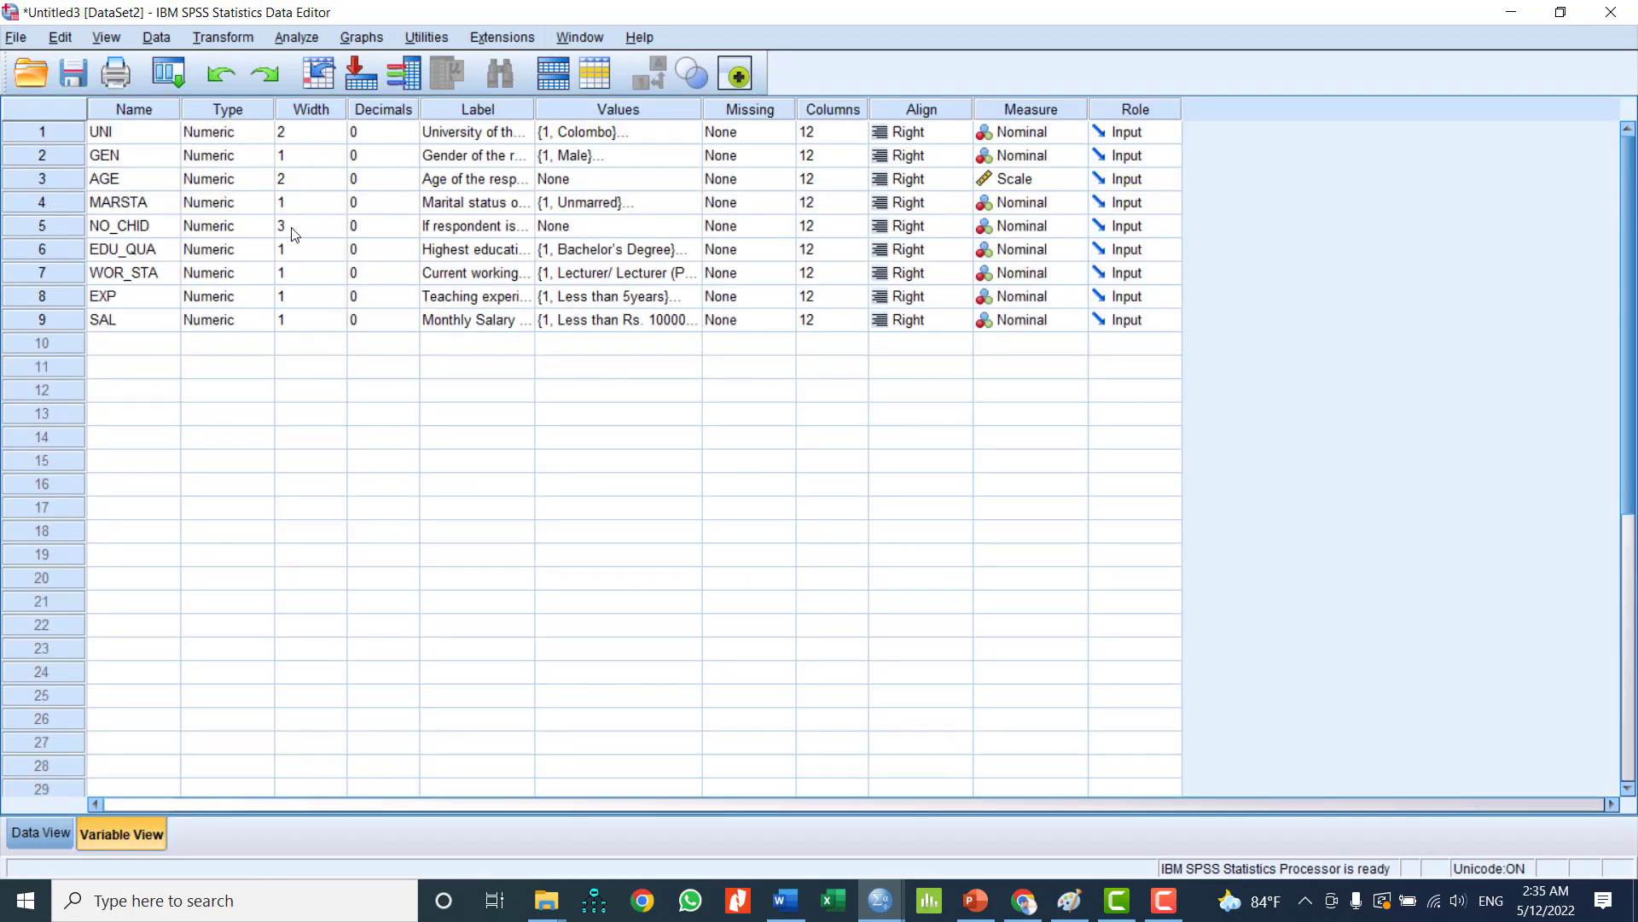
double_click(790, 229)
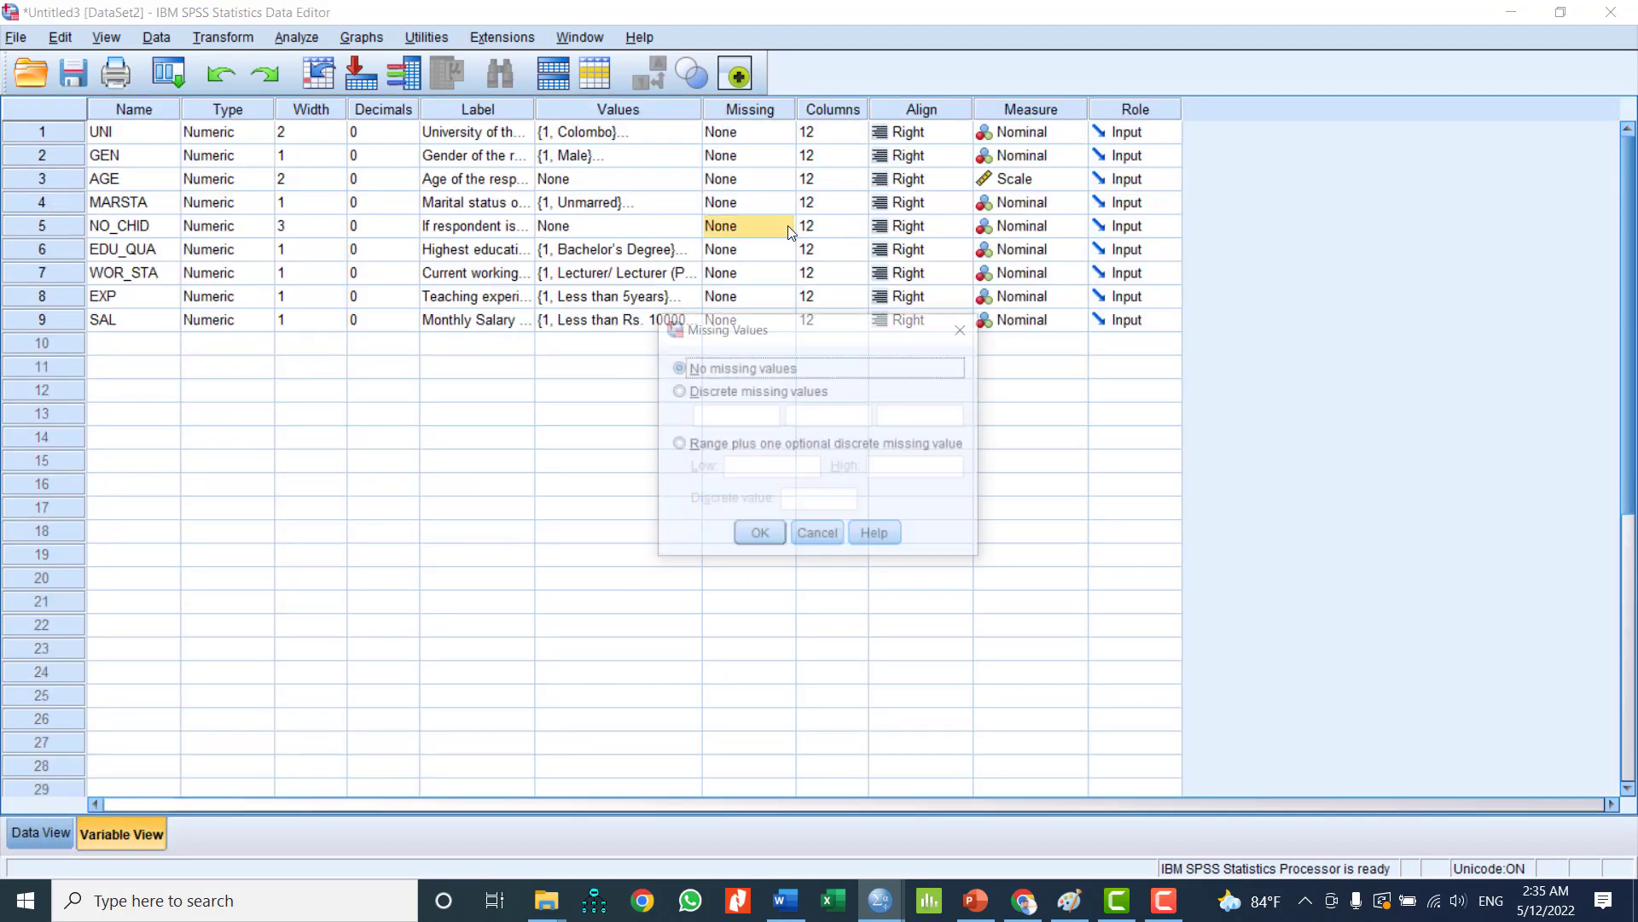
left_click(733, 415)
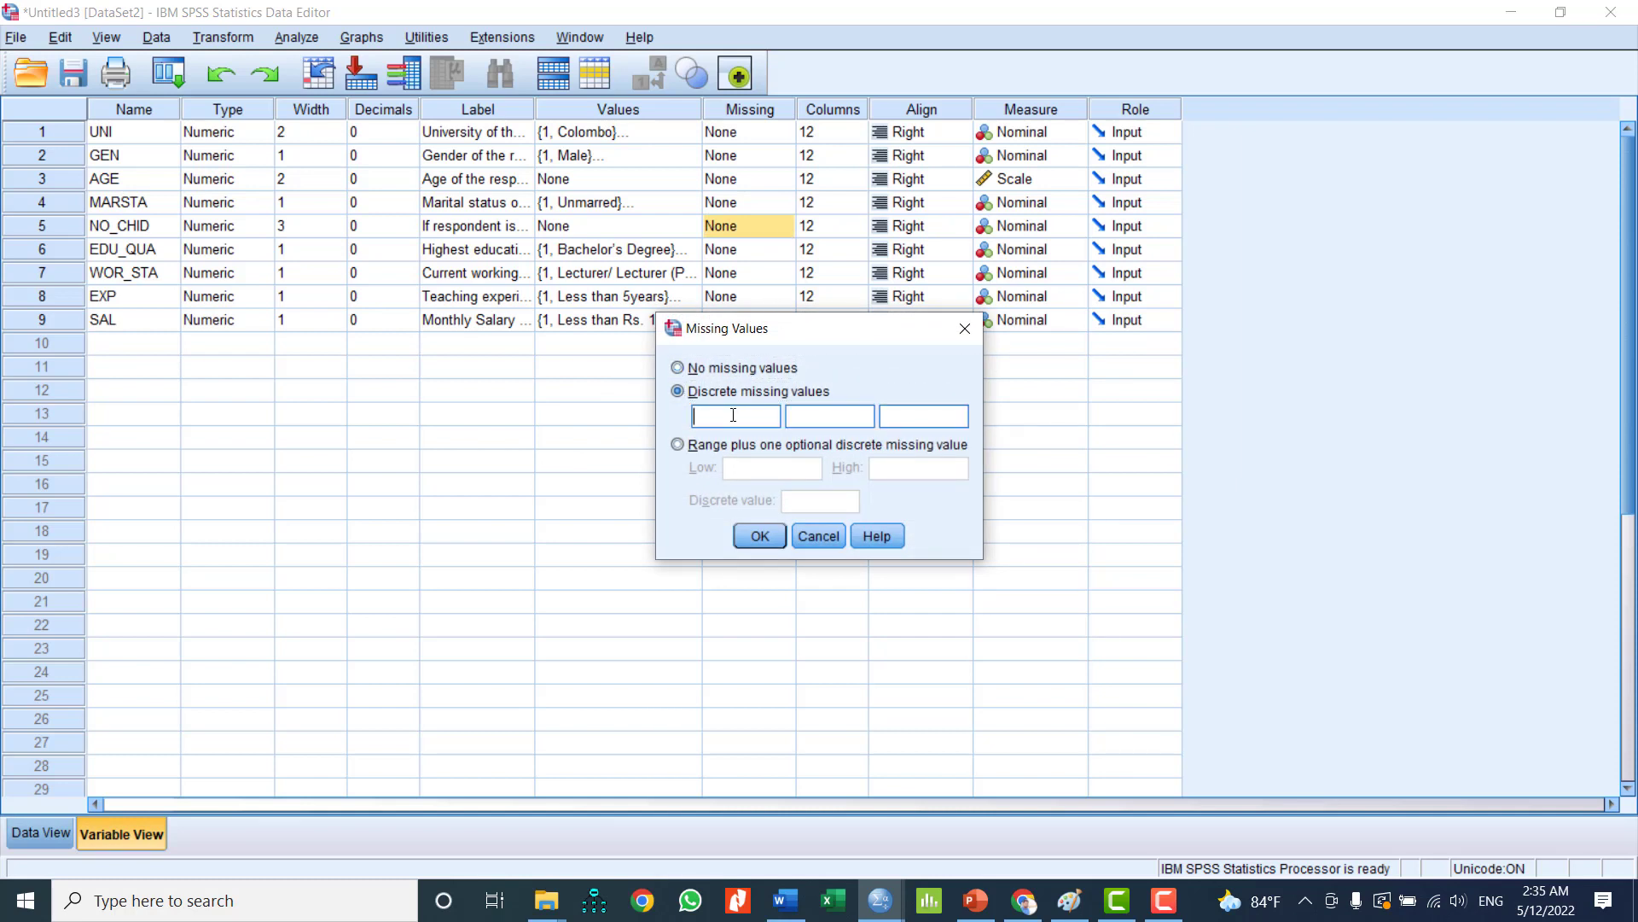
type("999")
left_click(758, 537)
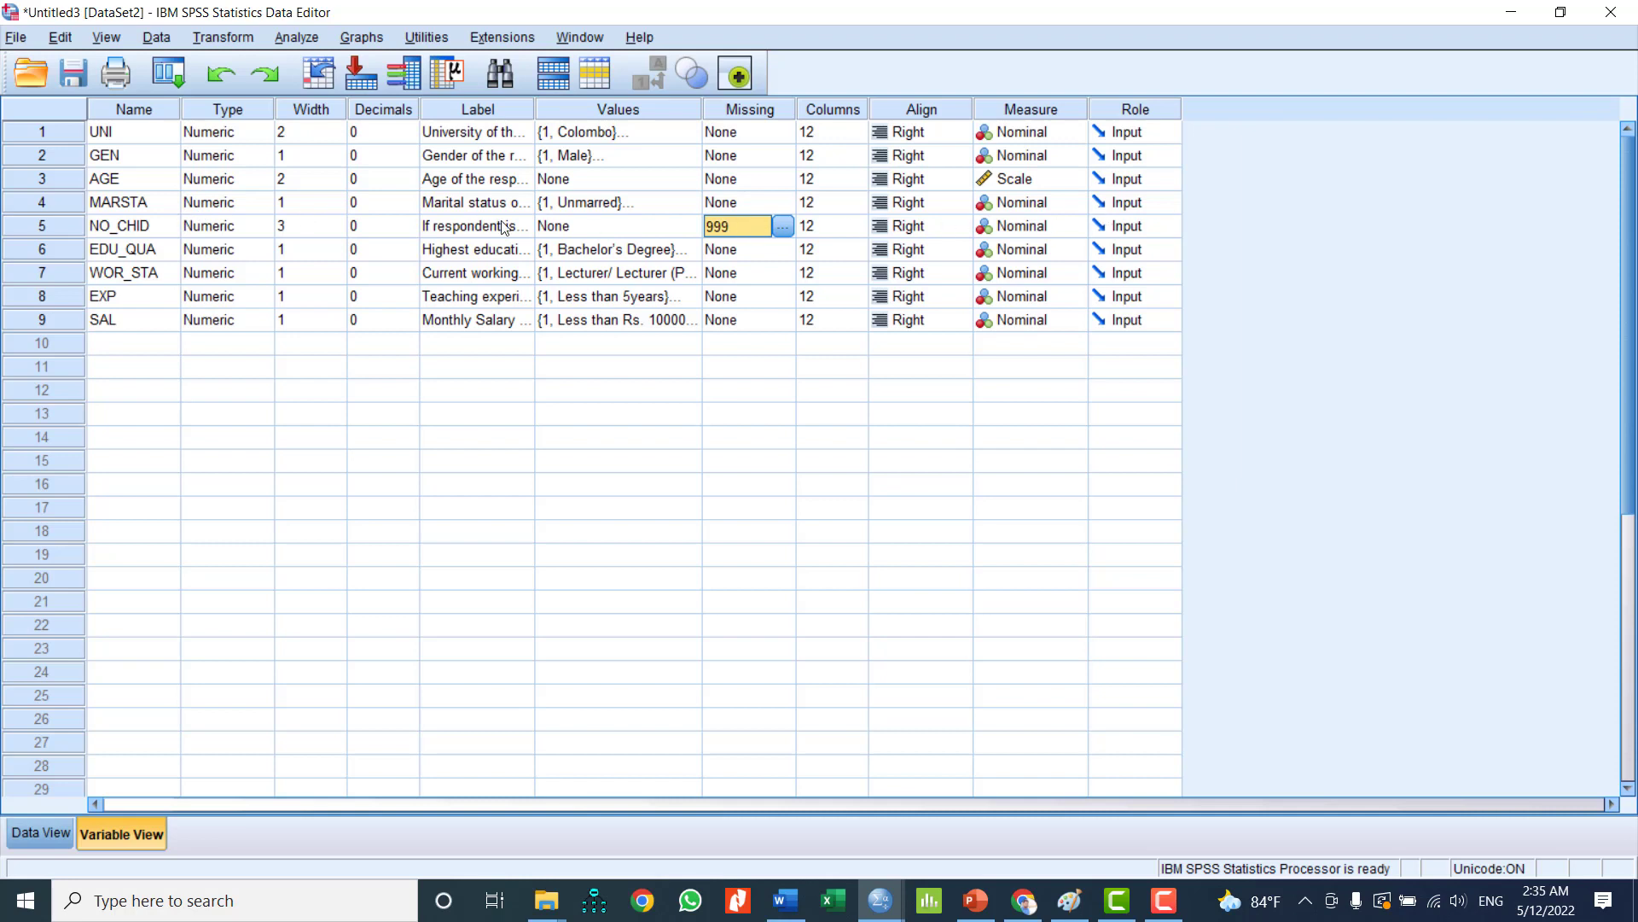
Step: Set the measurement level of NO_CHID to Scale and of EDU_QUA, WOR_STA, EXP and SAL to Ordinal
left_click(1078, 229)
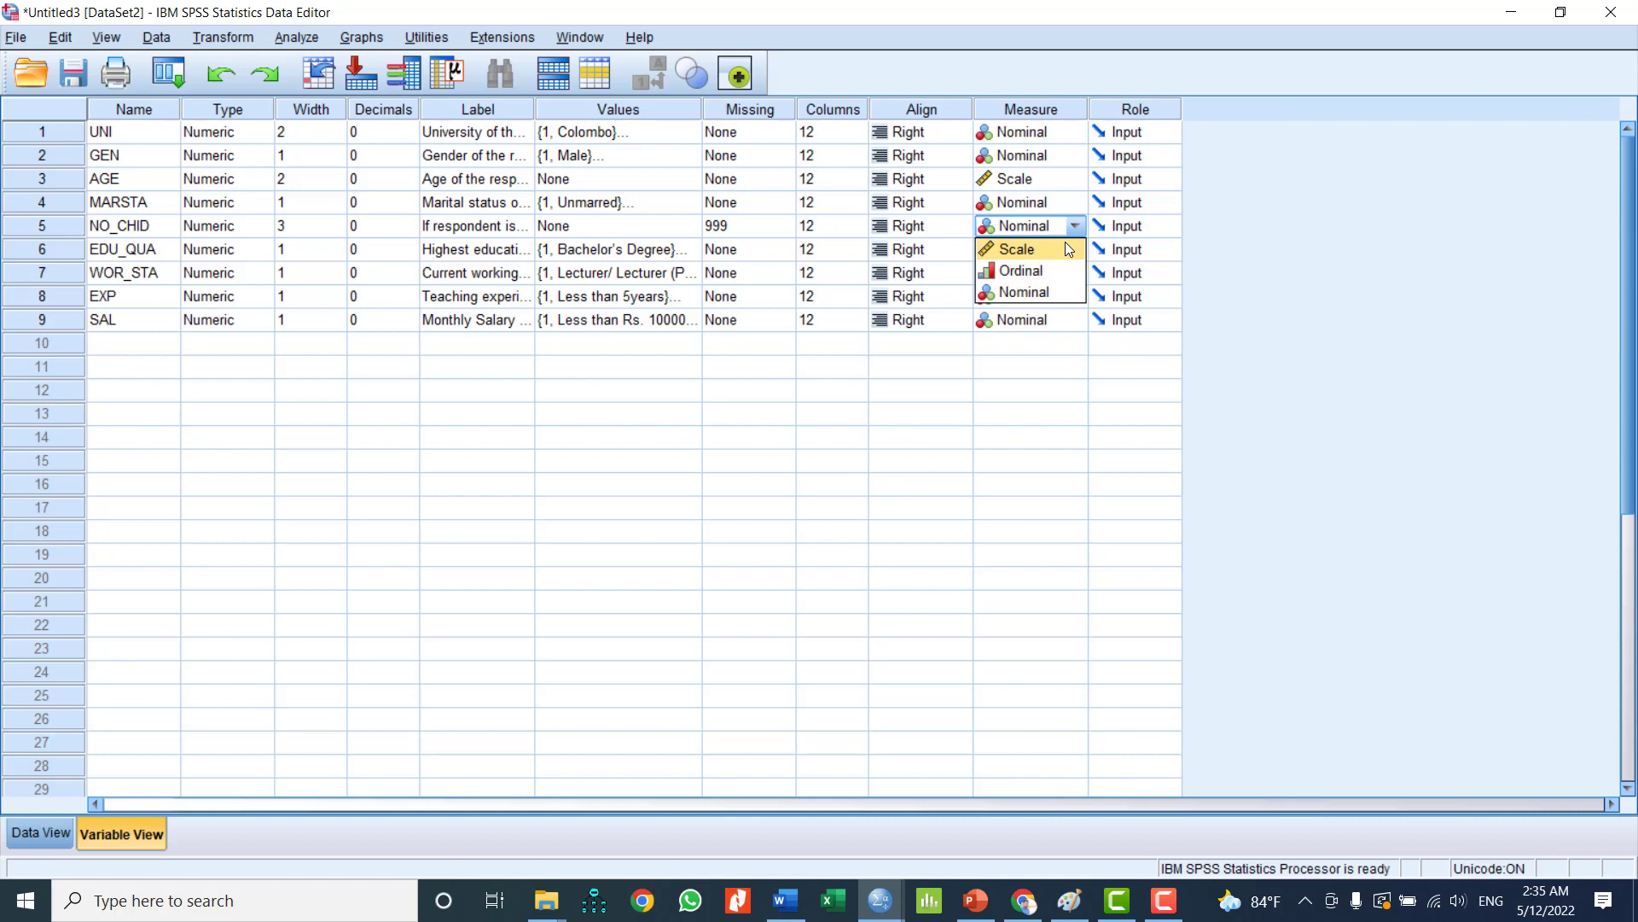
left_click(1065, 247)
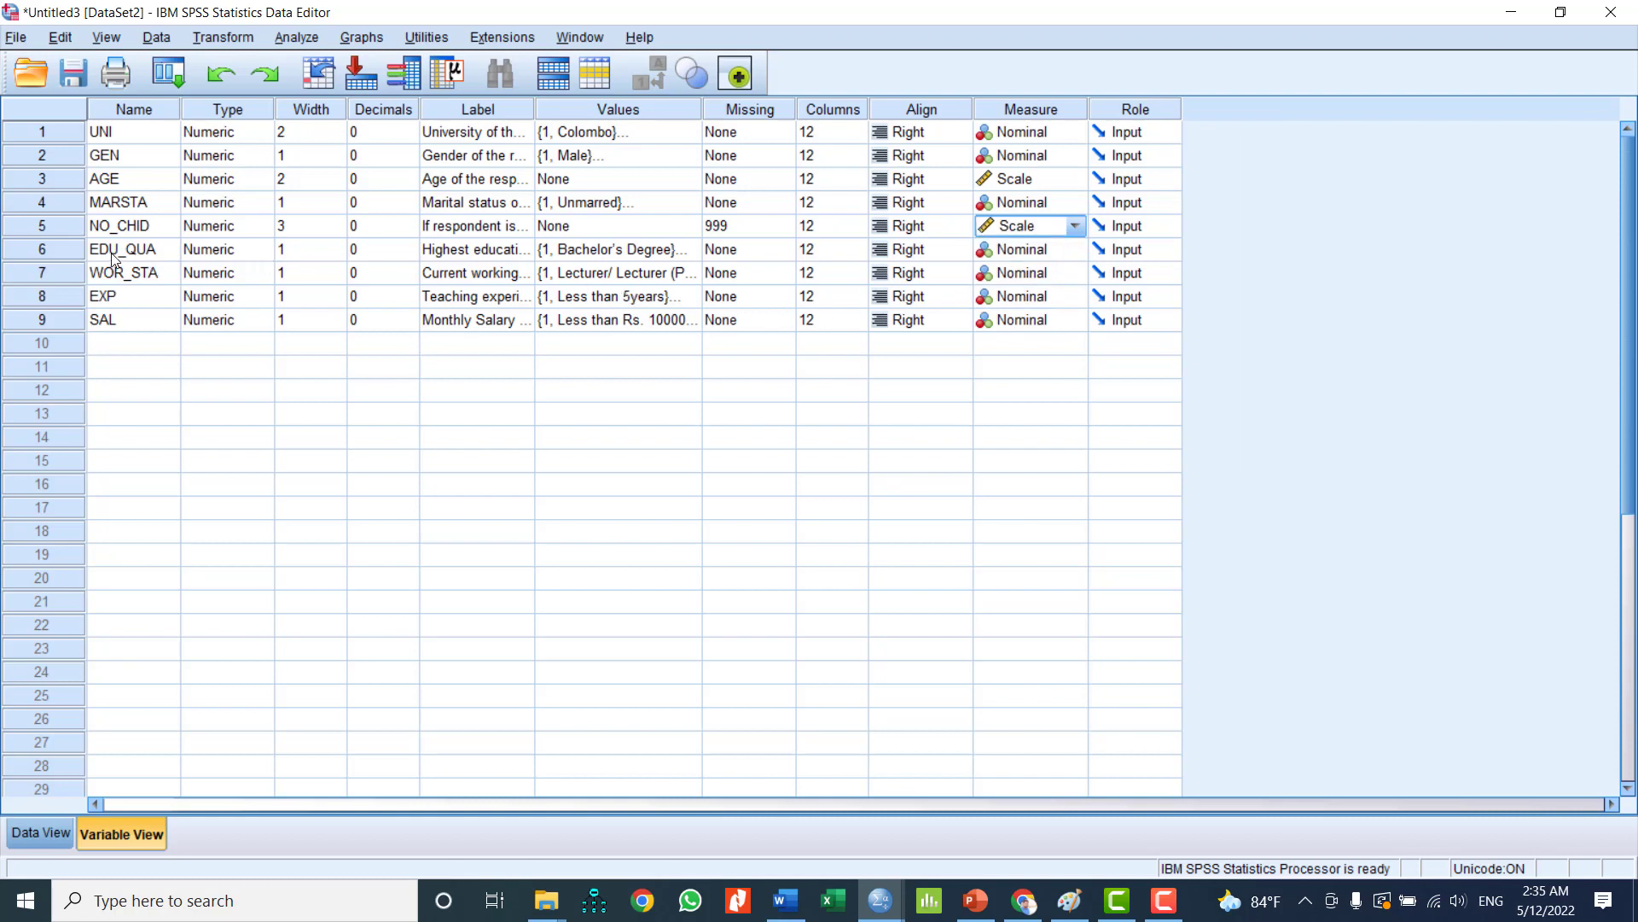
left_click(1077, 250)
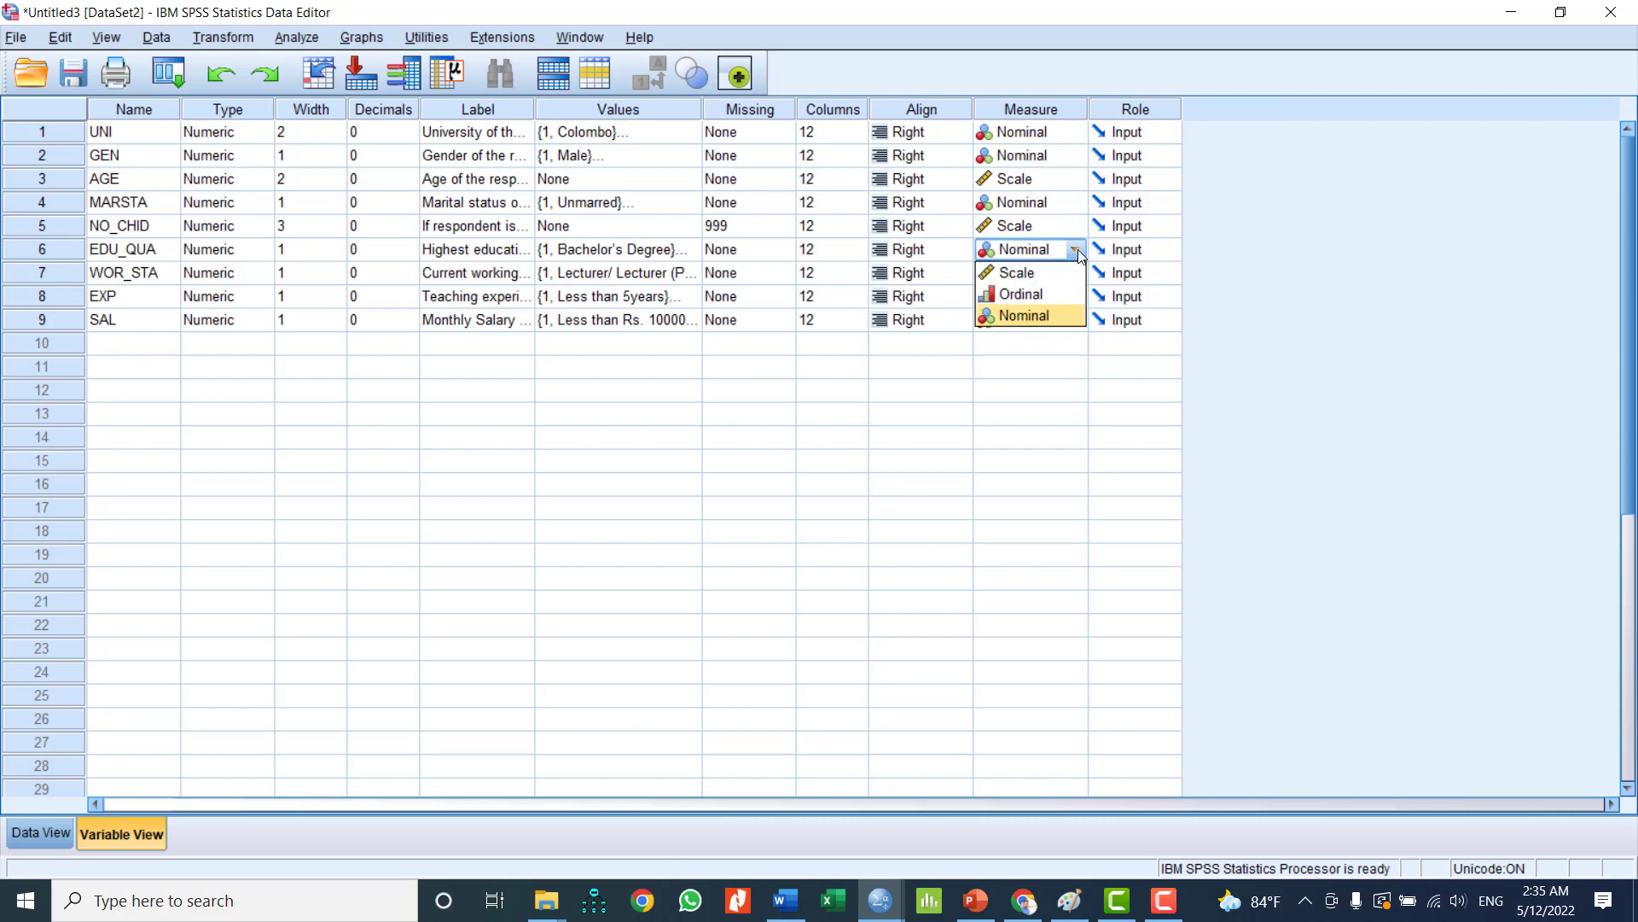
left_click(1054, 290)
left_click(1074, 275)
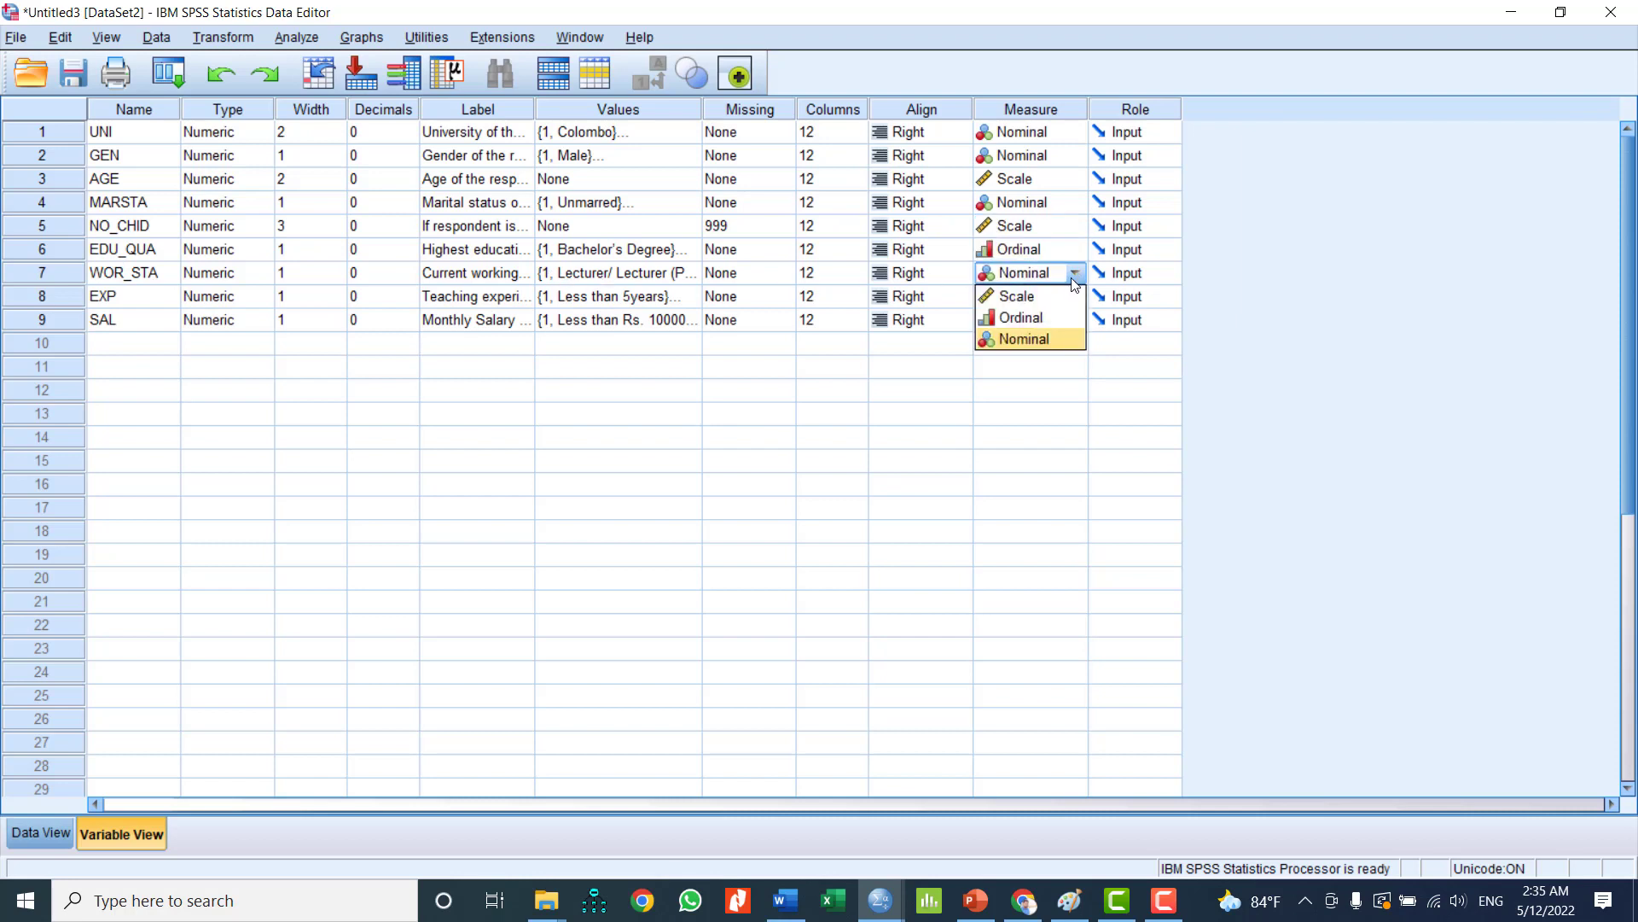
left_click(1058, 311)
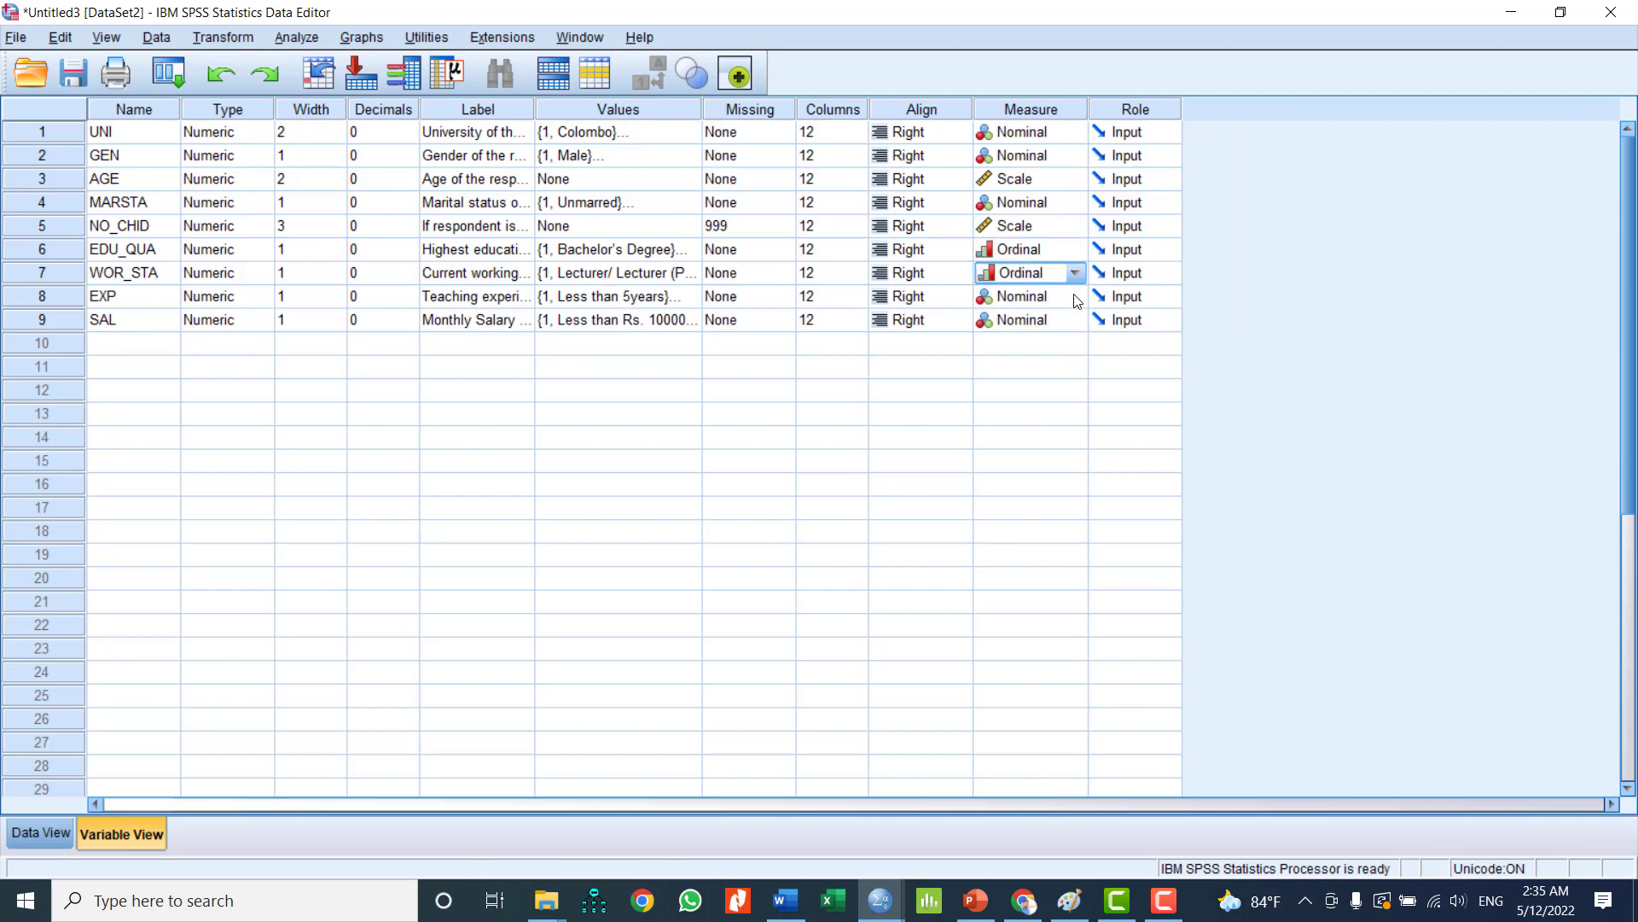
left_click(1074, 296)
left_click(1047, 341)
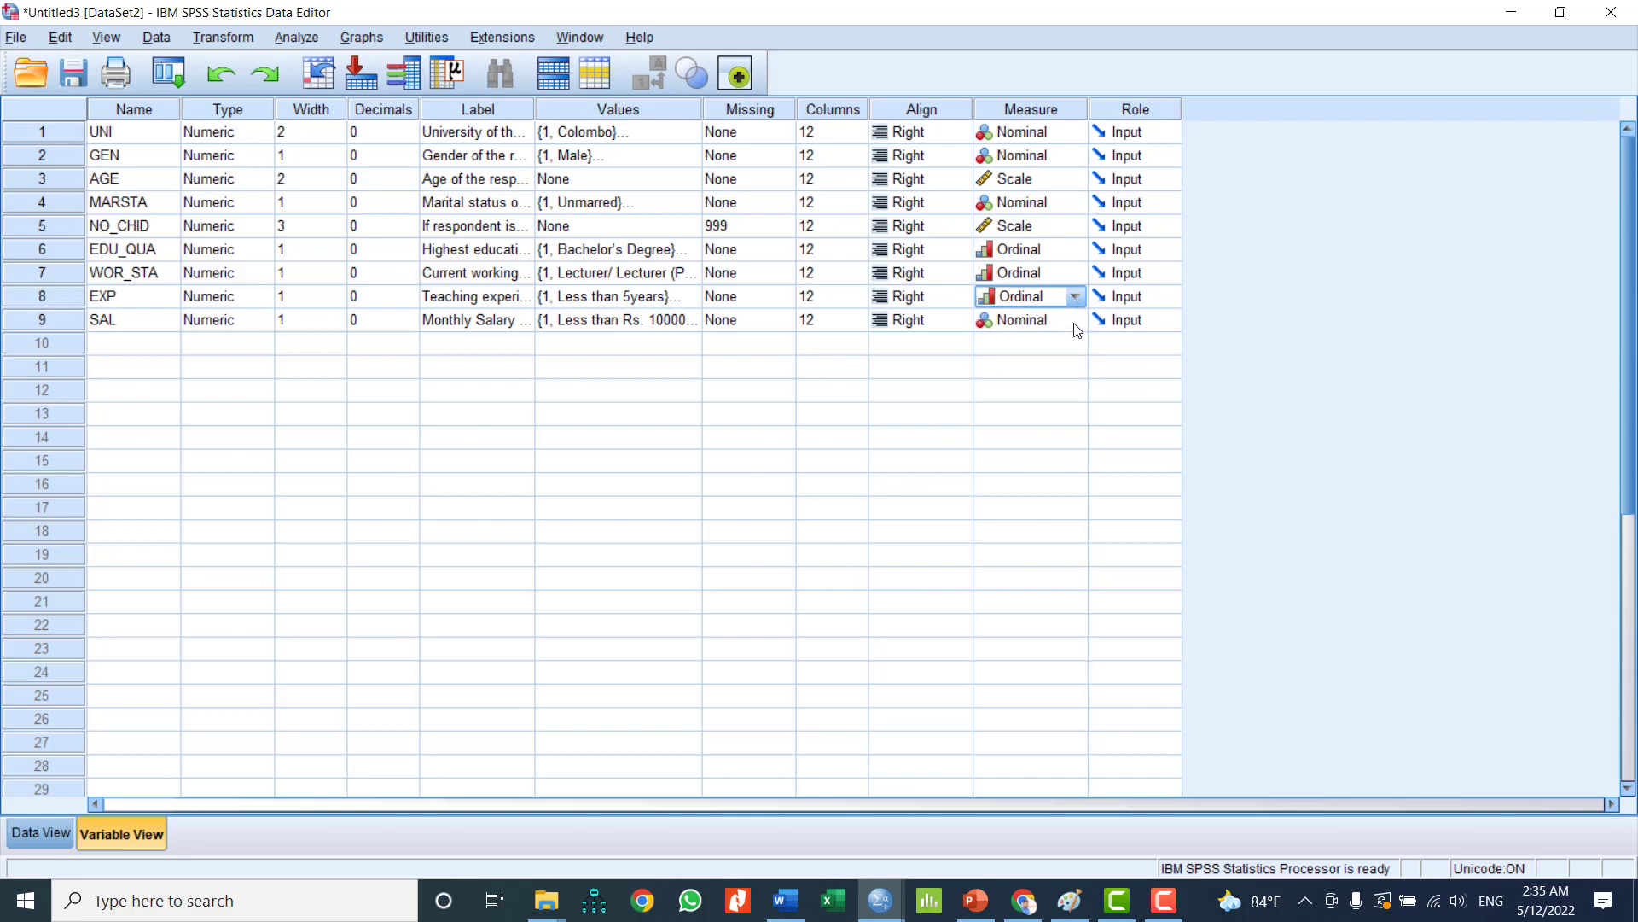
left_click(1077, 328)
left_click(1050, 365)
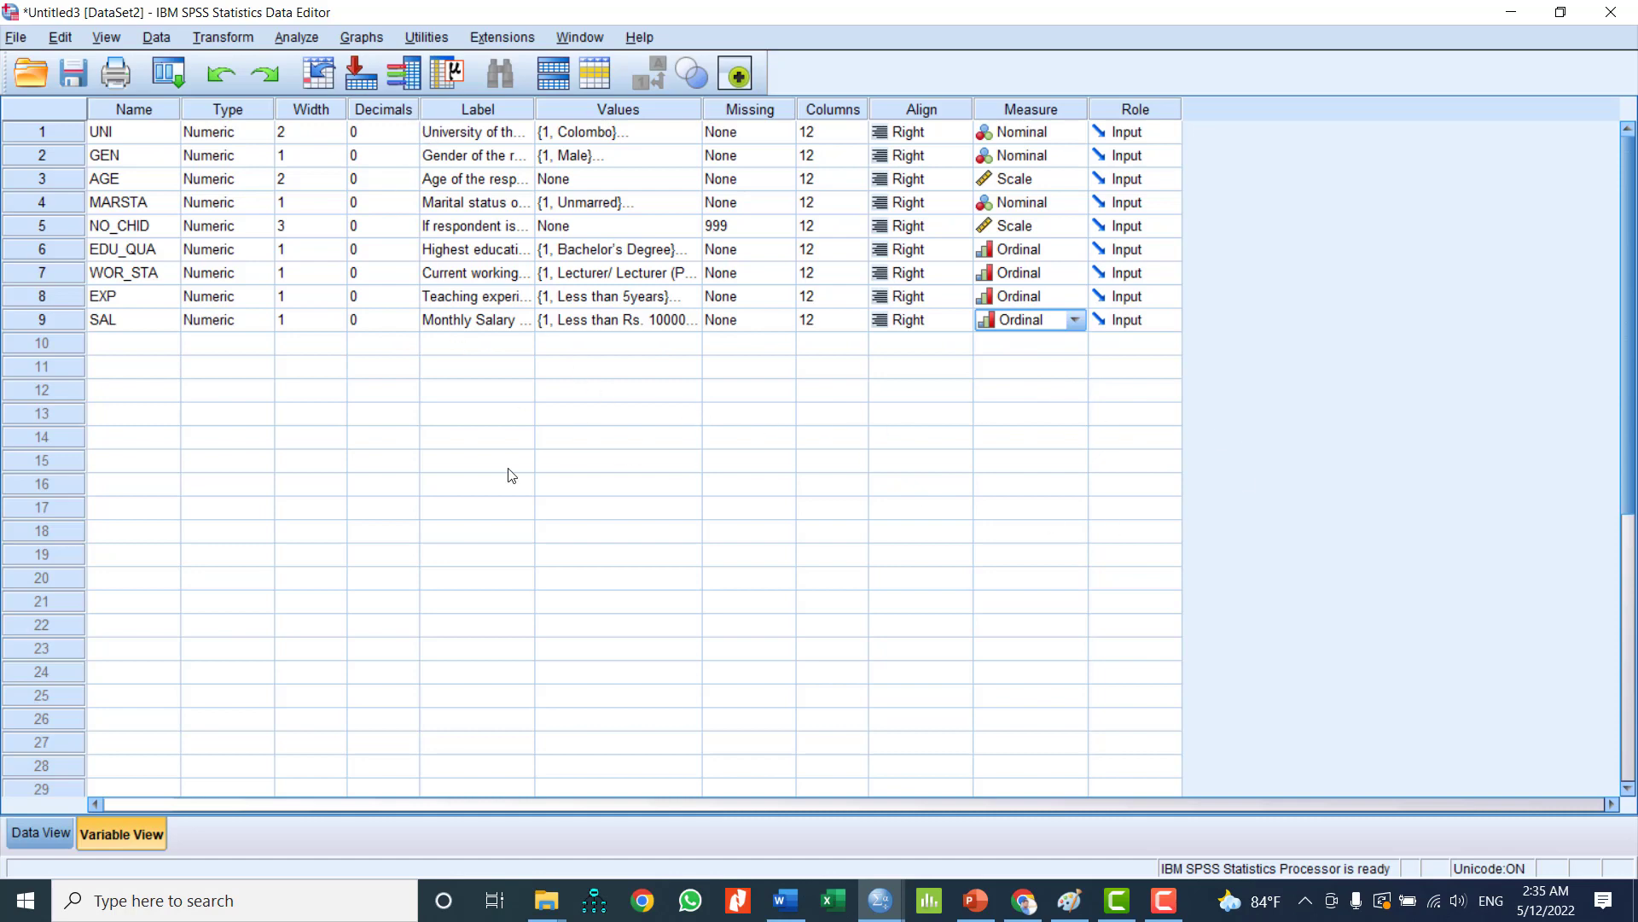
Step: Review the dataset's cases with value labels shown, switch back to numeric codes, and return to the variable definitions
left_click(41, 832)
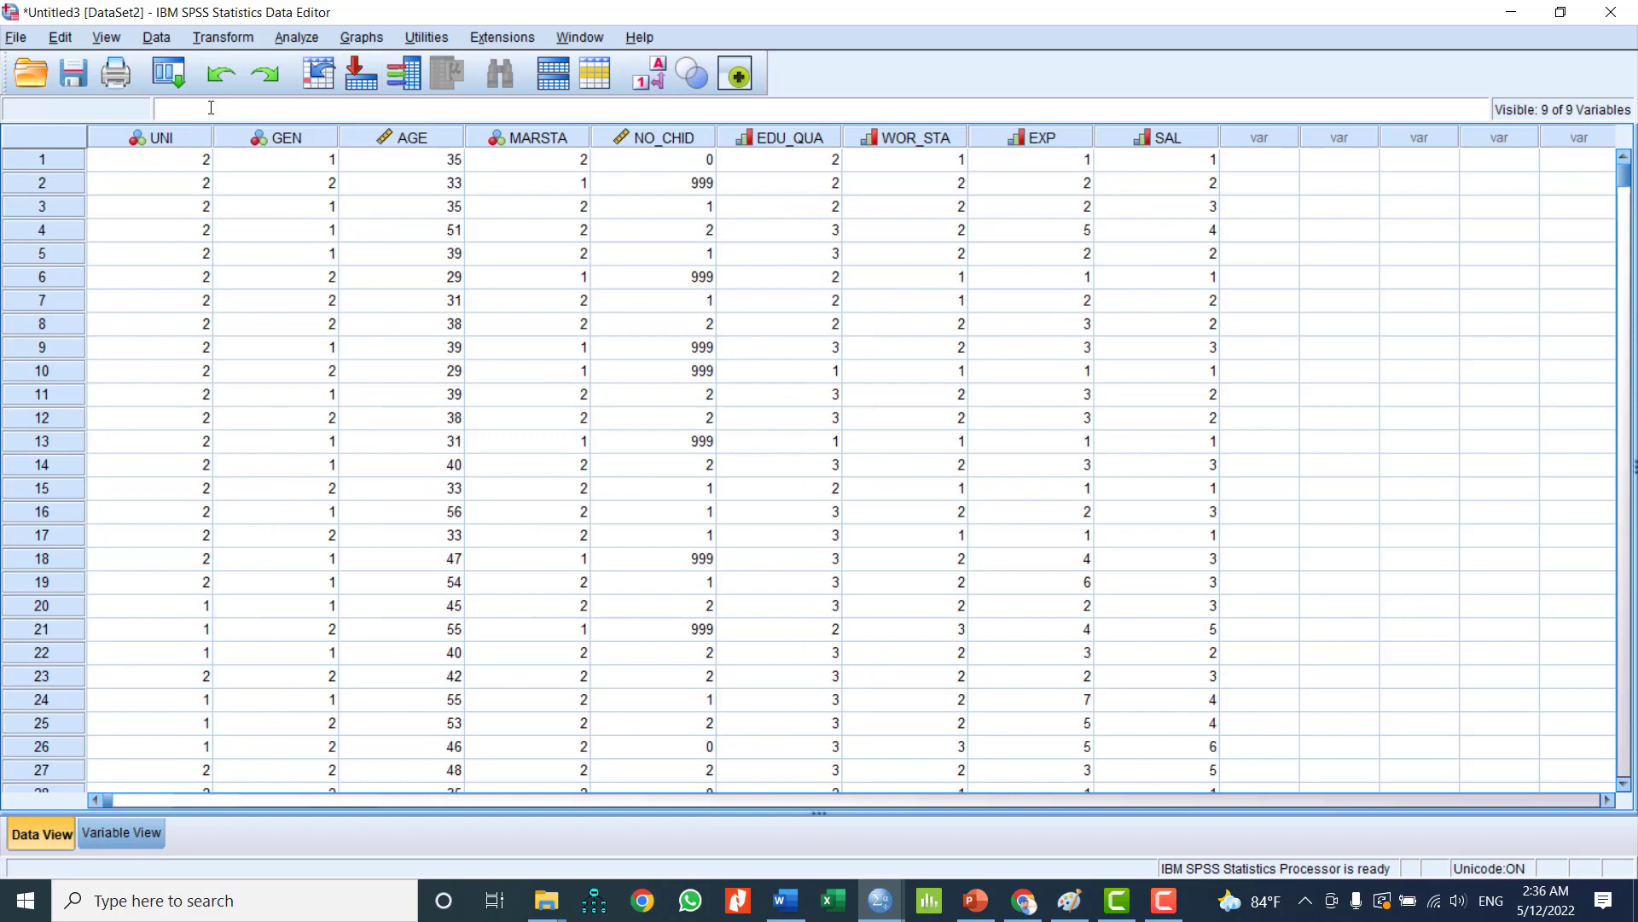
left_click(655, 68)
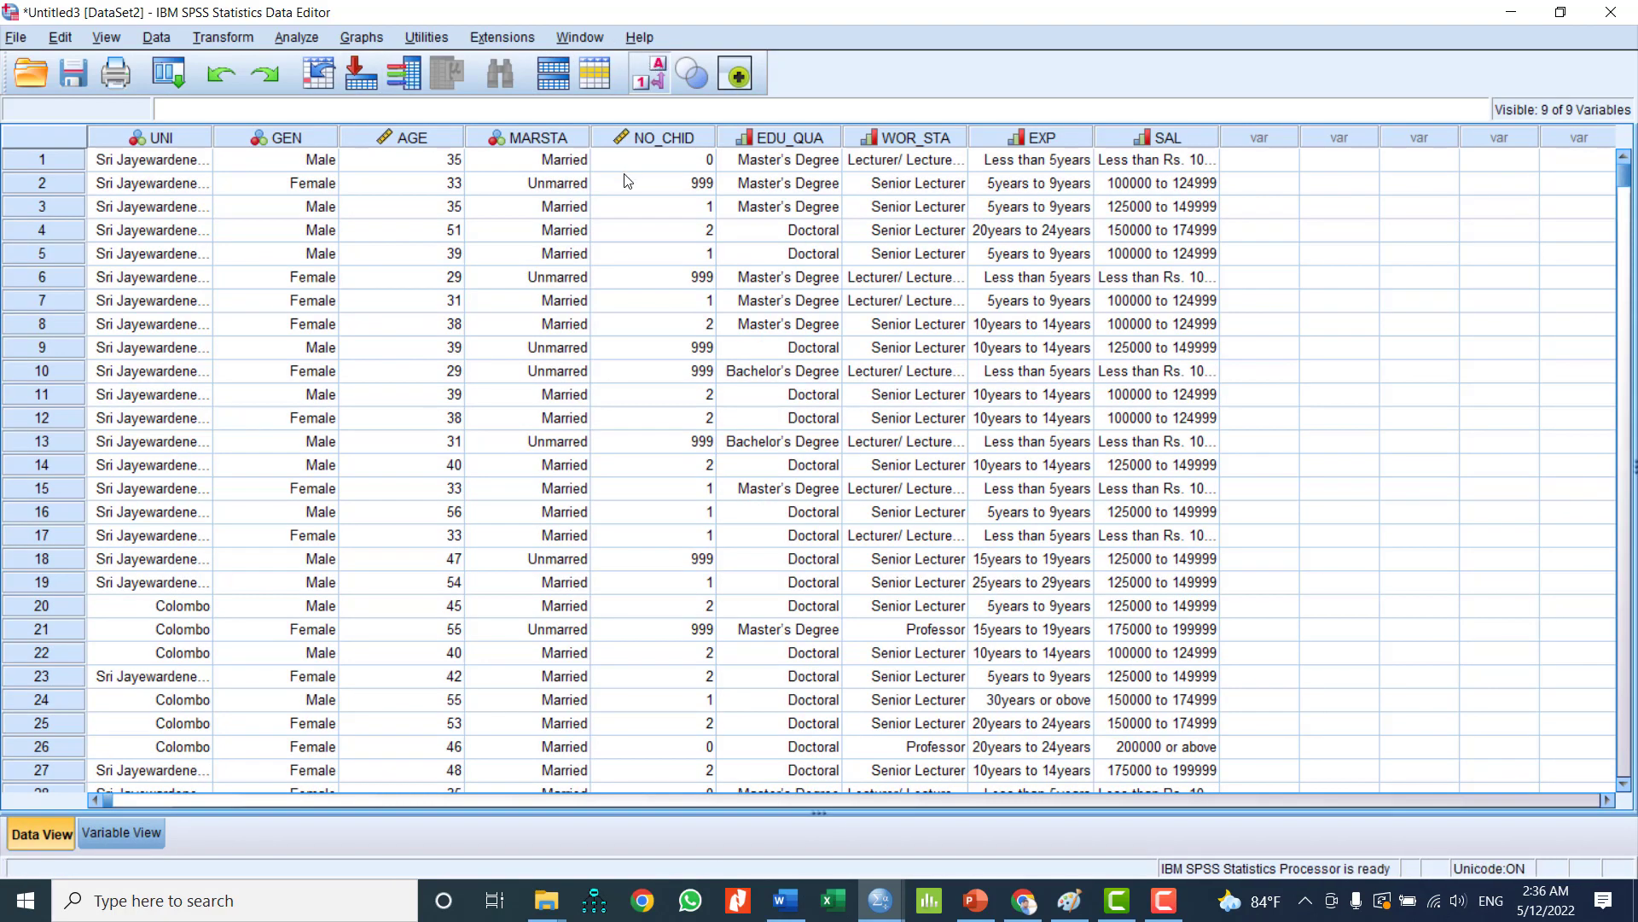
left_click(646, 82)
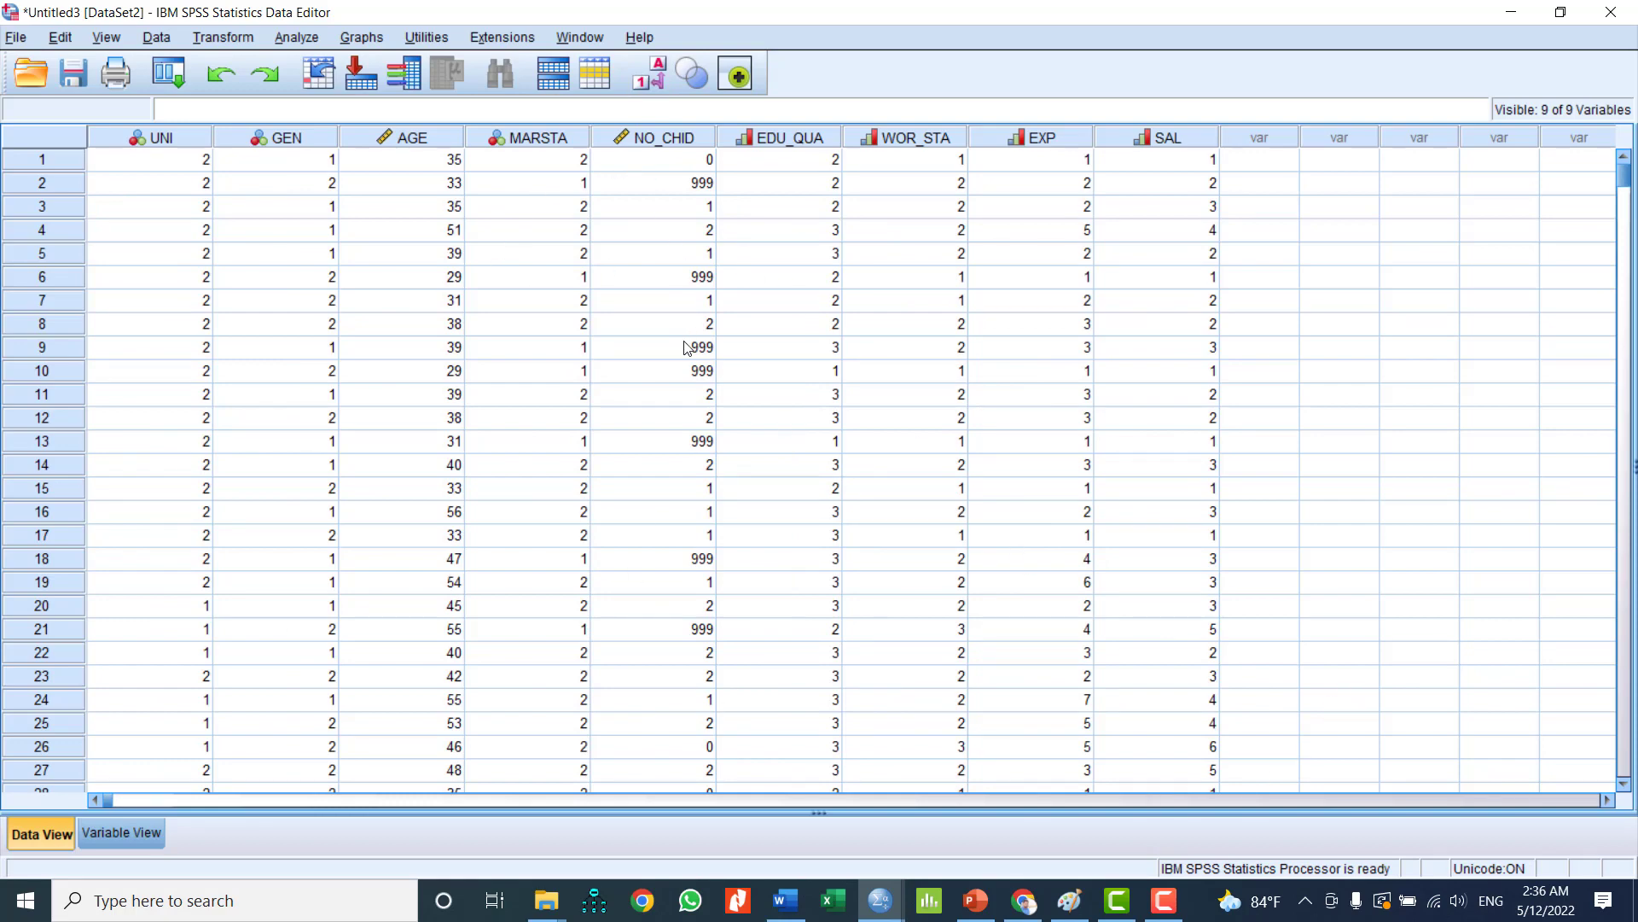
left_click(125, 830)
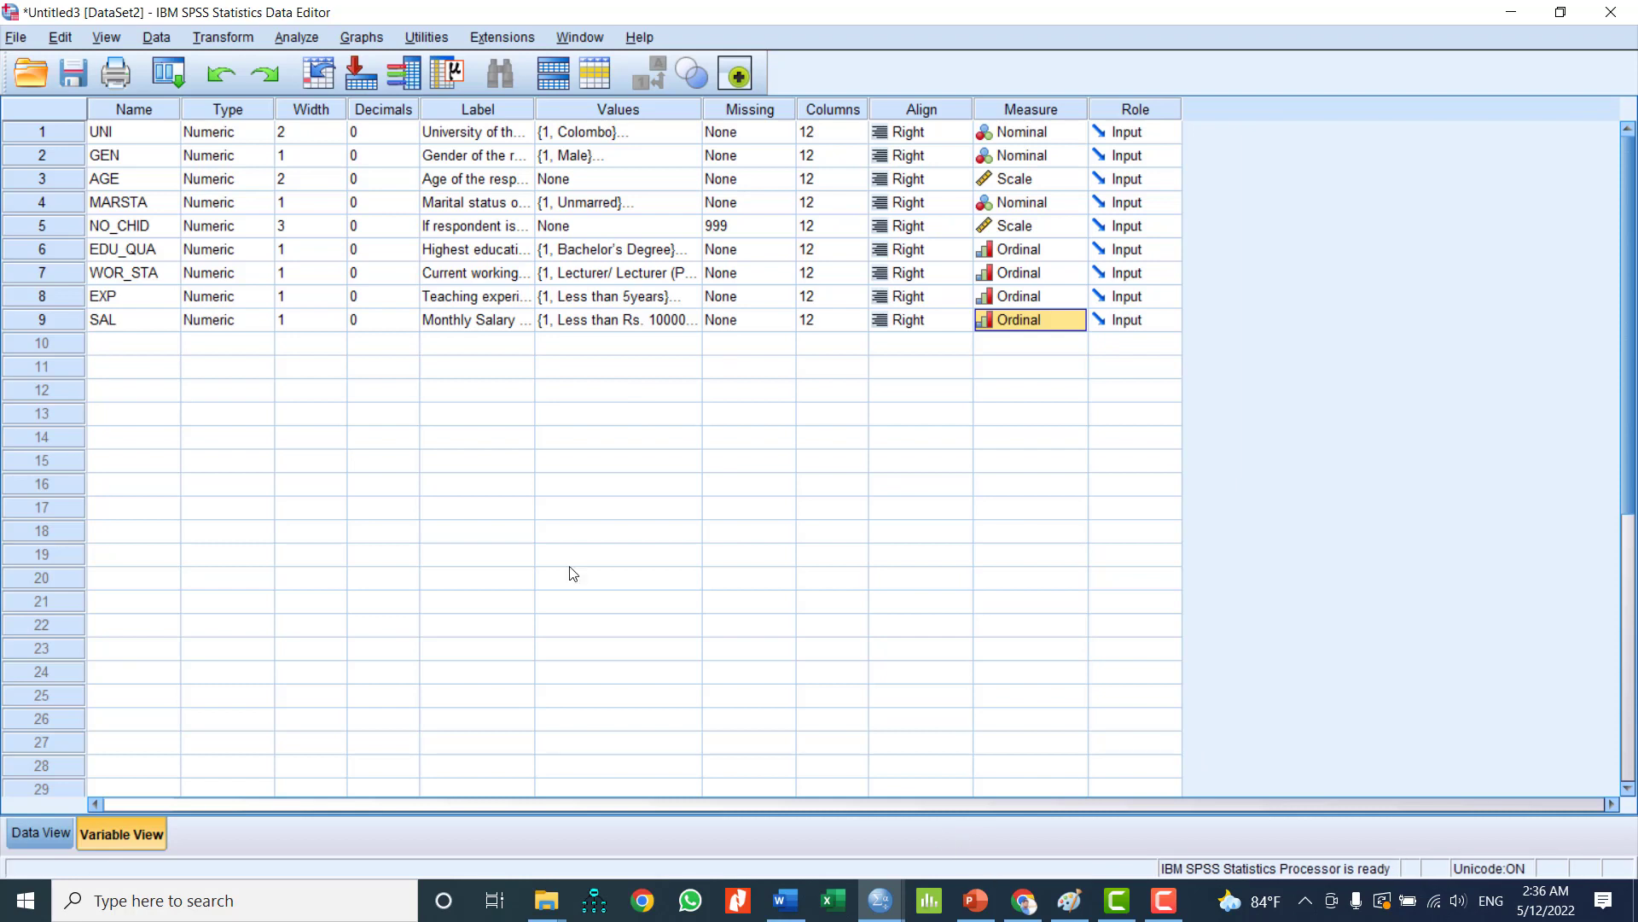
Step: Save the dataset as Dataset1 in SPSS Statistics format in the DASPSS folder under Academic Works on drive F, and display its cases
left_click(73, 68)
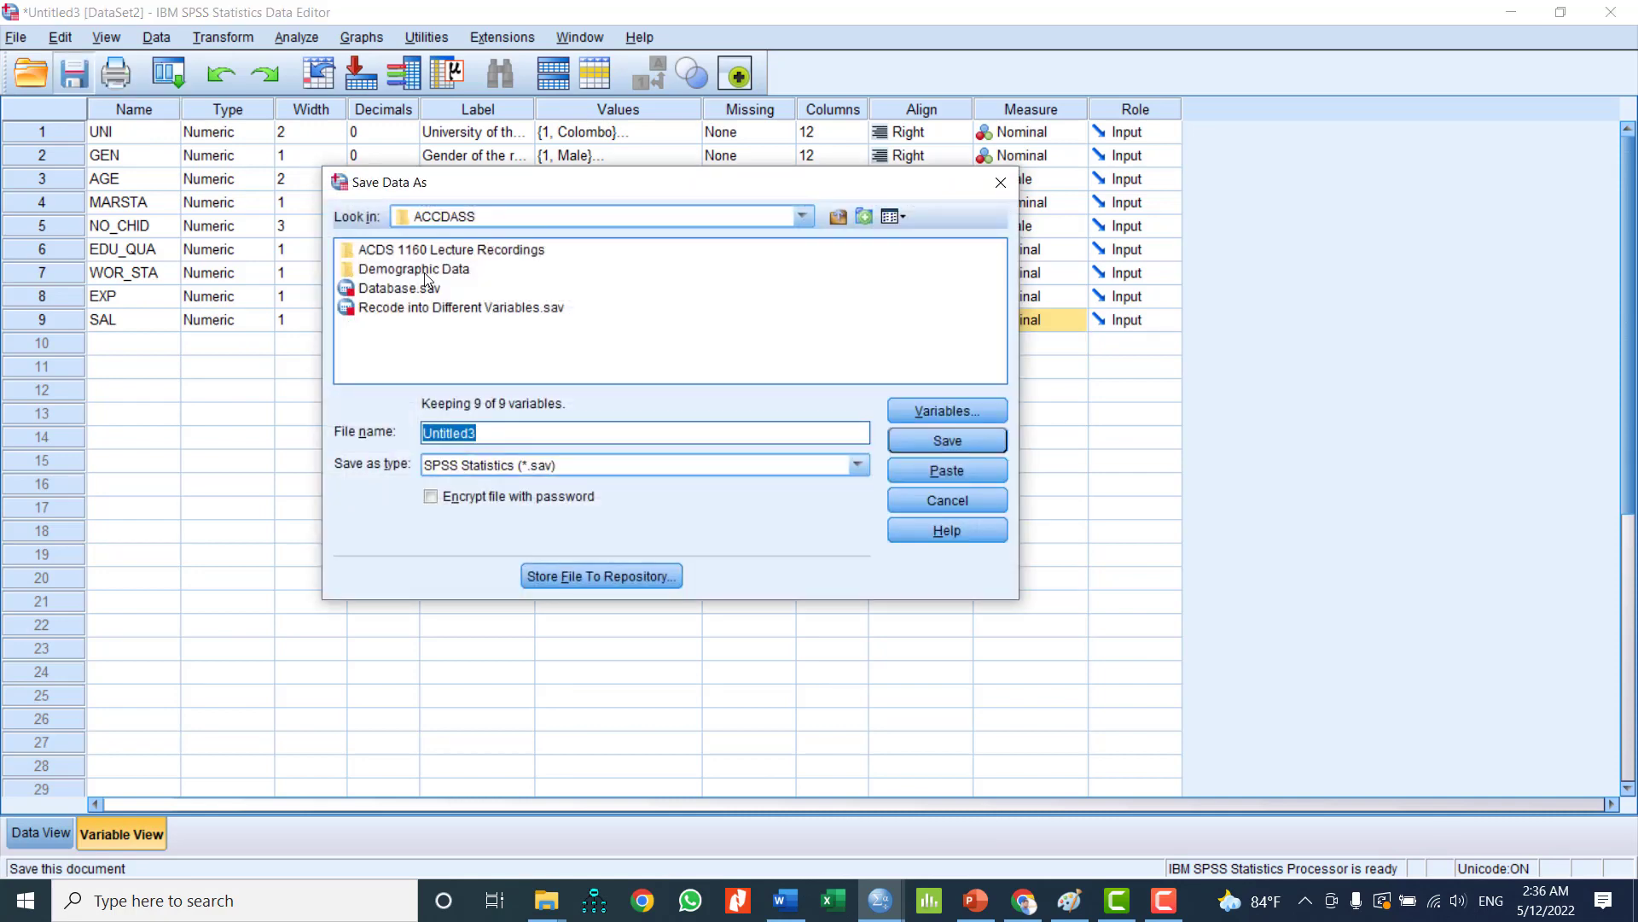
left_click(499, 217)
scroll(504, 260, "up", 1)
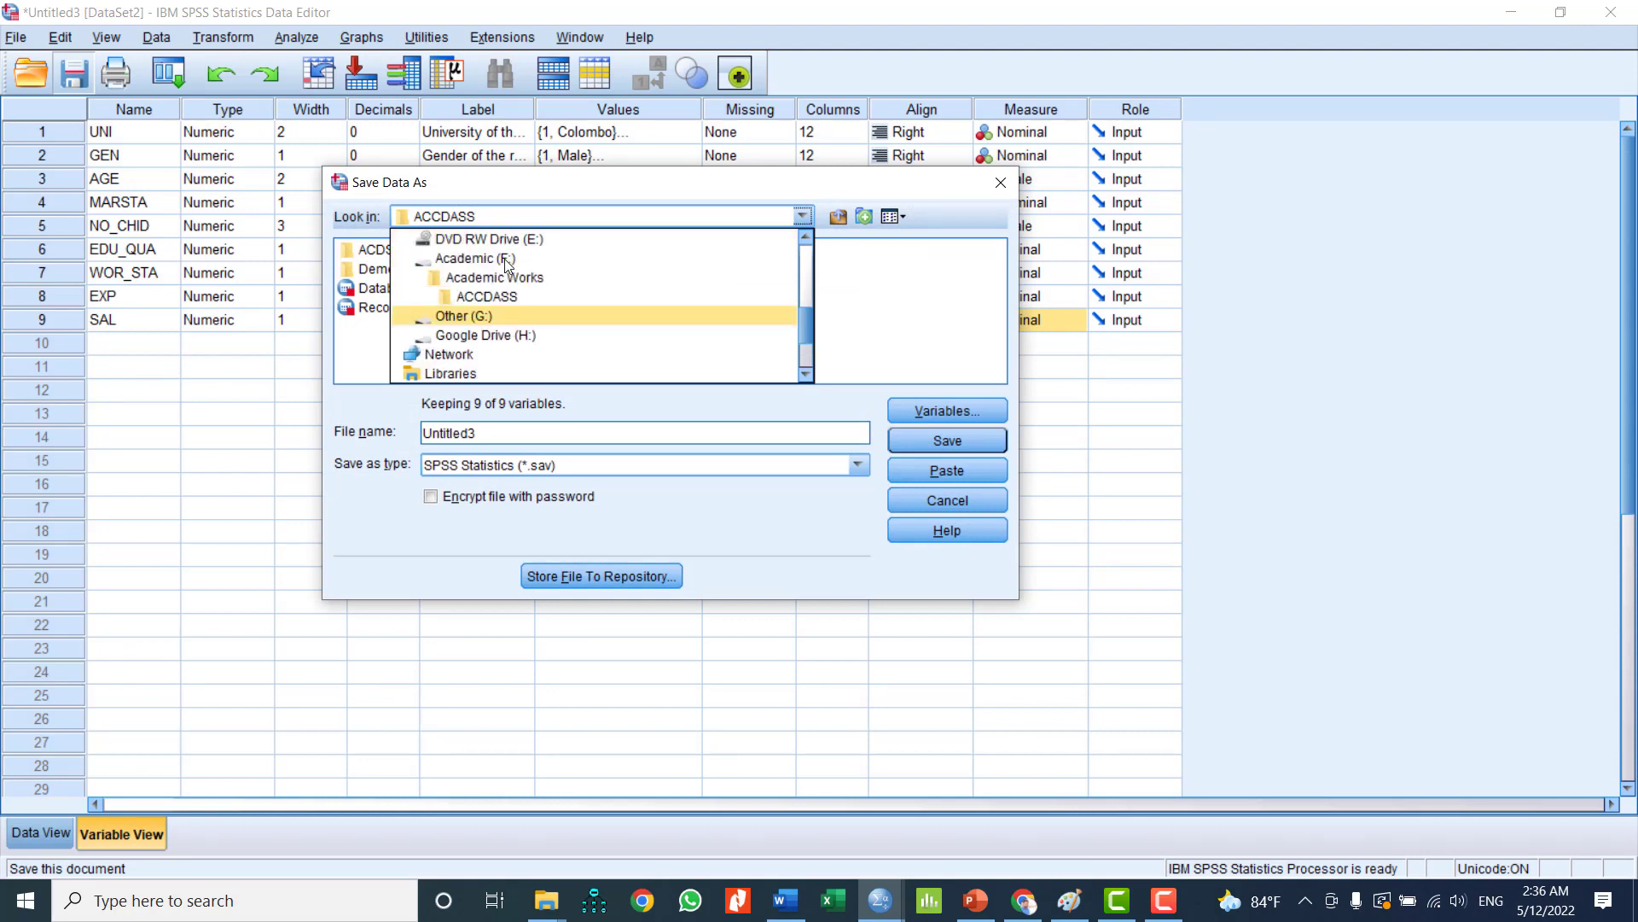
left_click(486, 258)
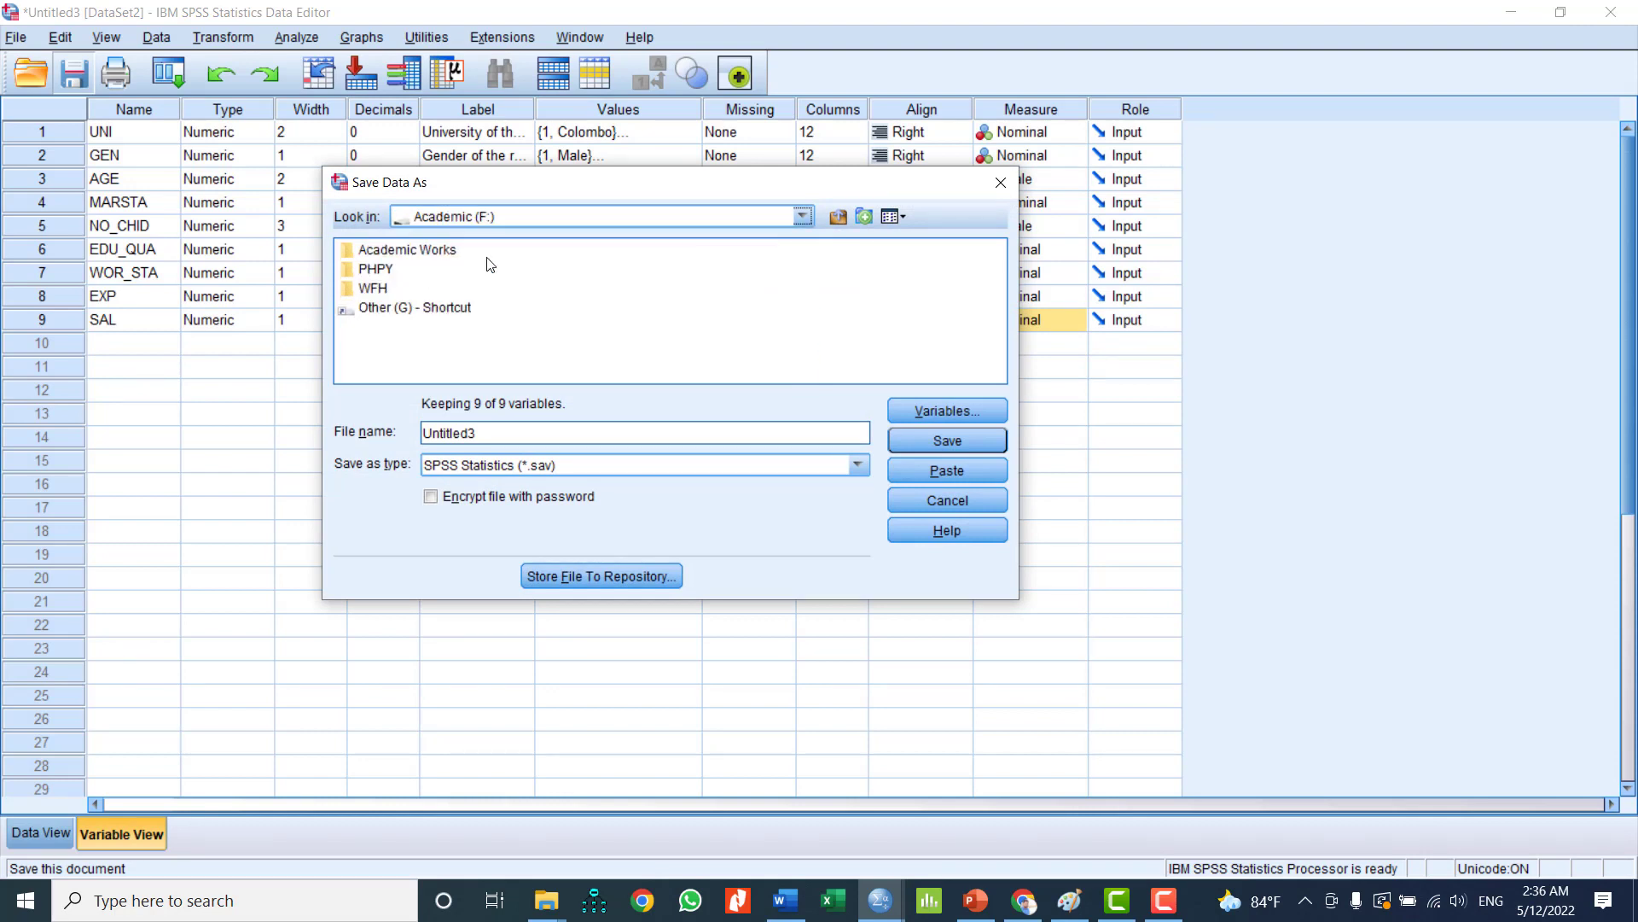
double_click(401, 256)
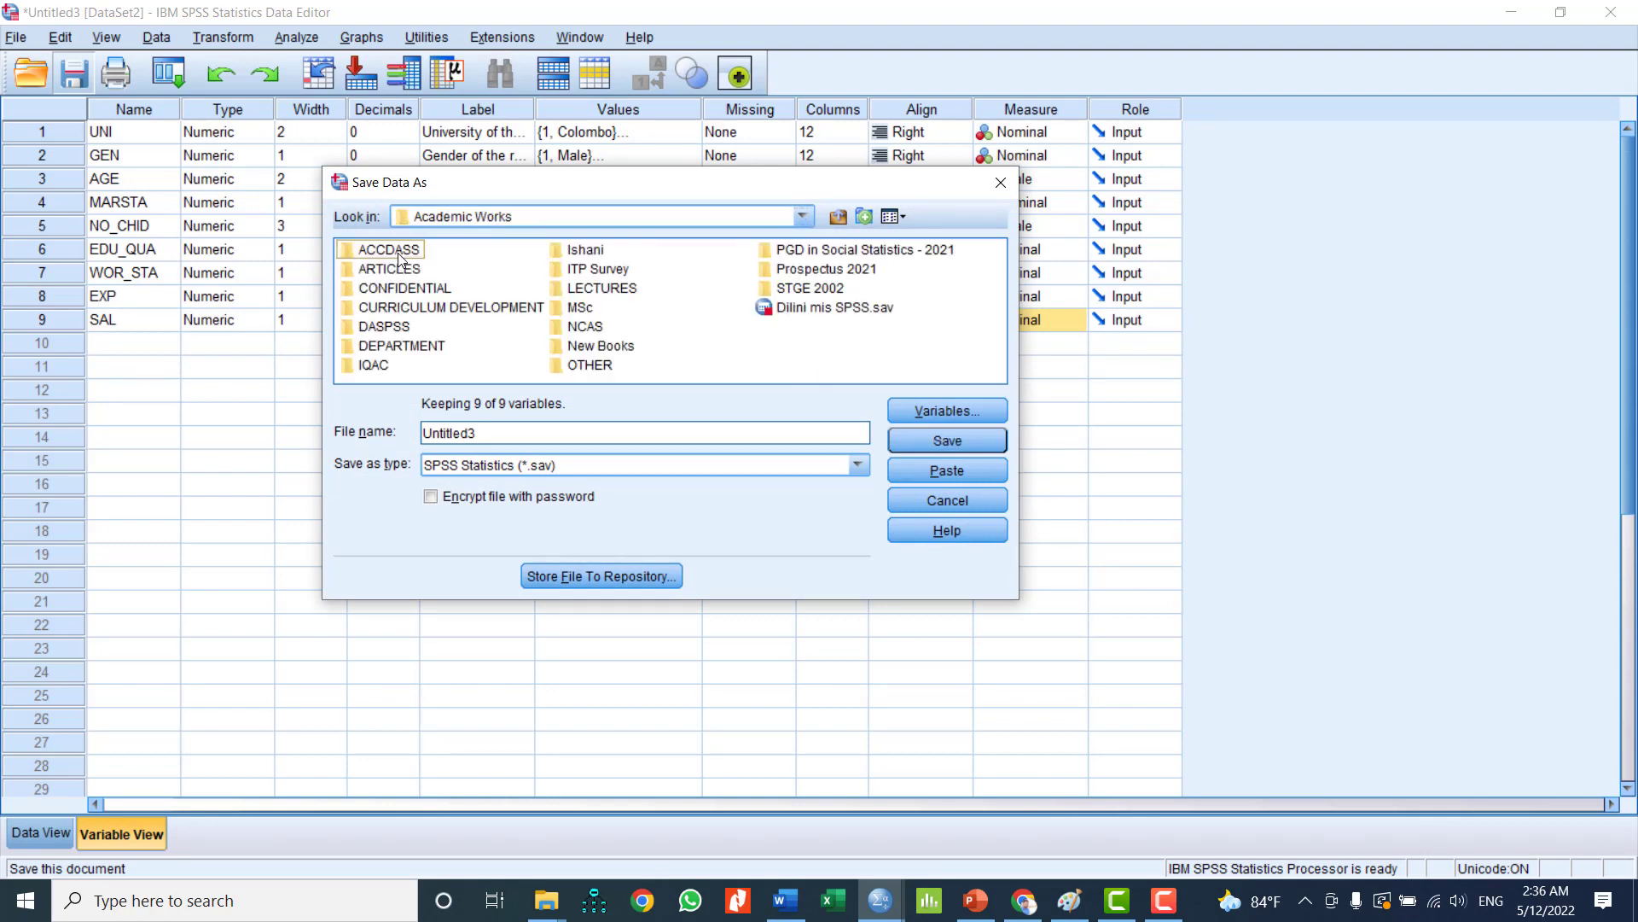
left_click(393, 329)
double_click(393, 328)
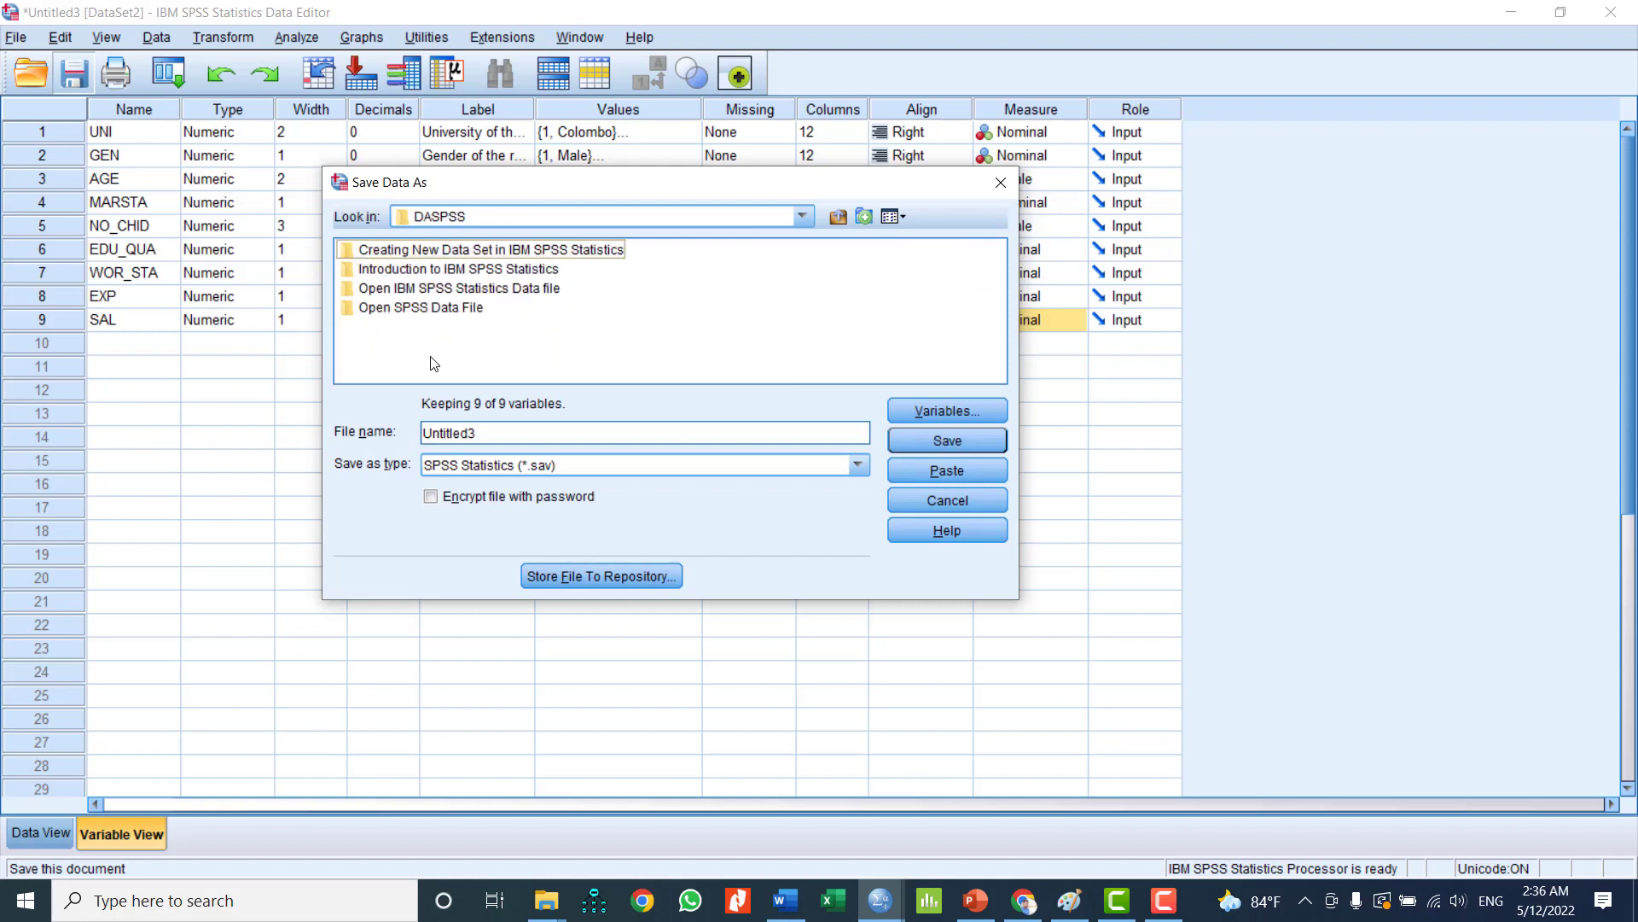
left_click(483, 430)
double_click(490, 432)
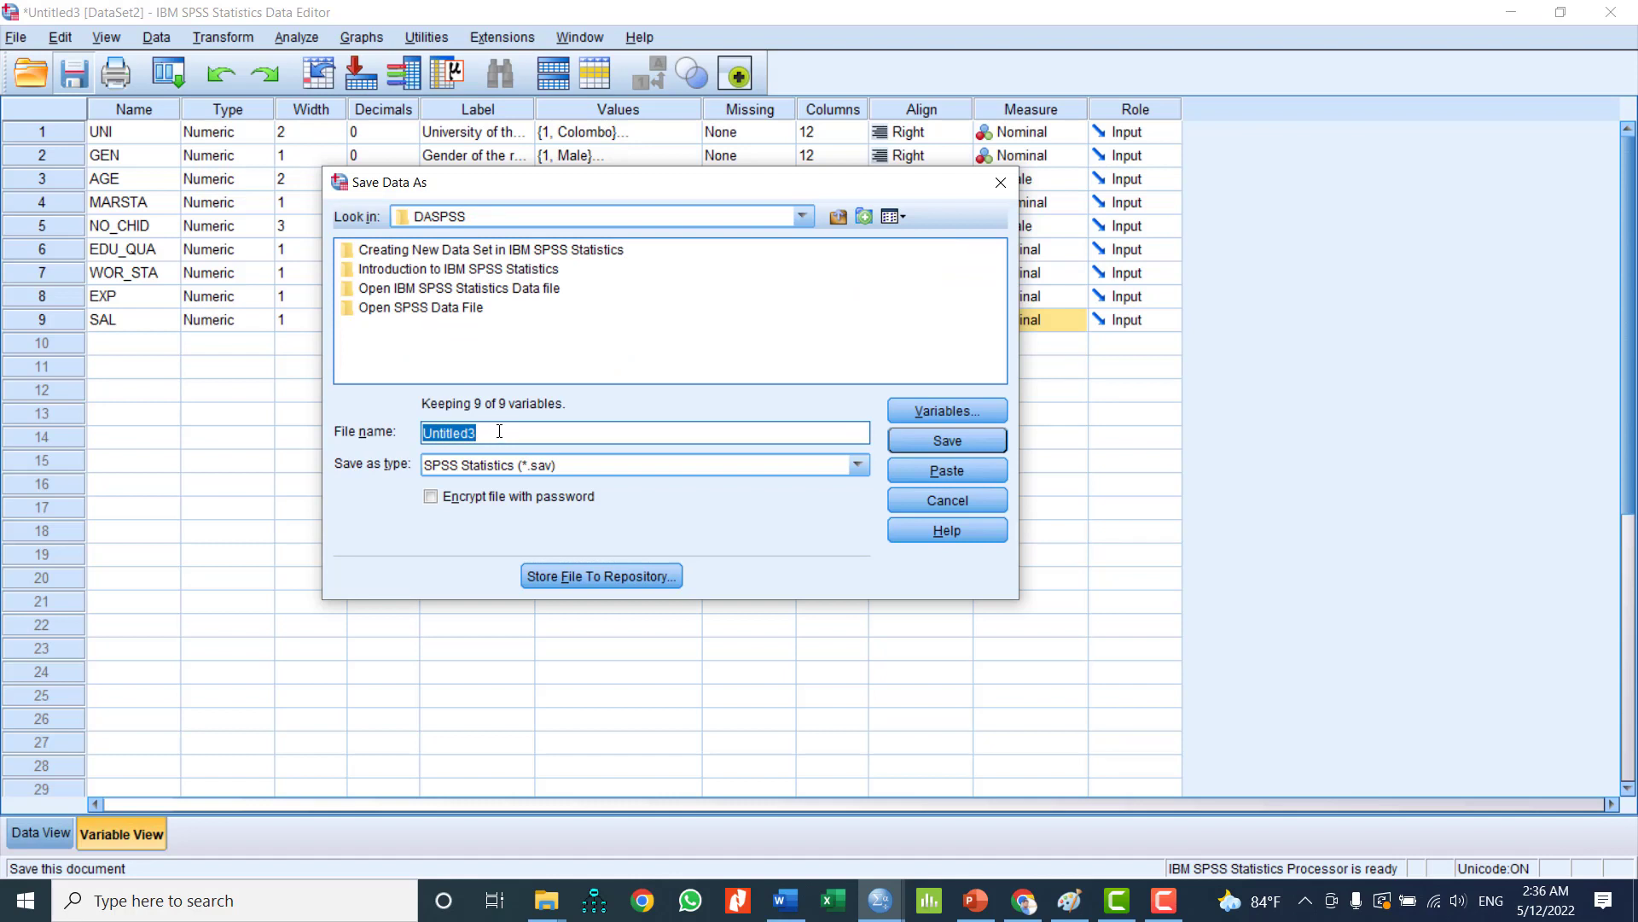
type("Dataset1")
left_click(946, 441)
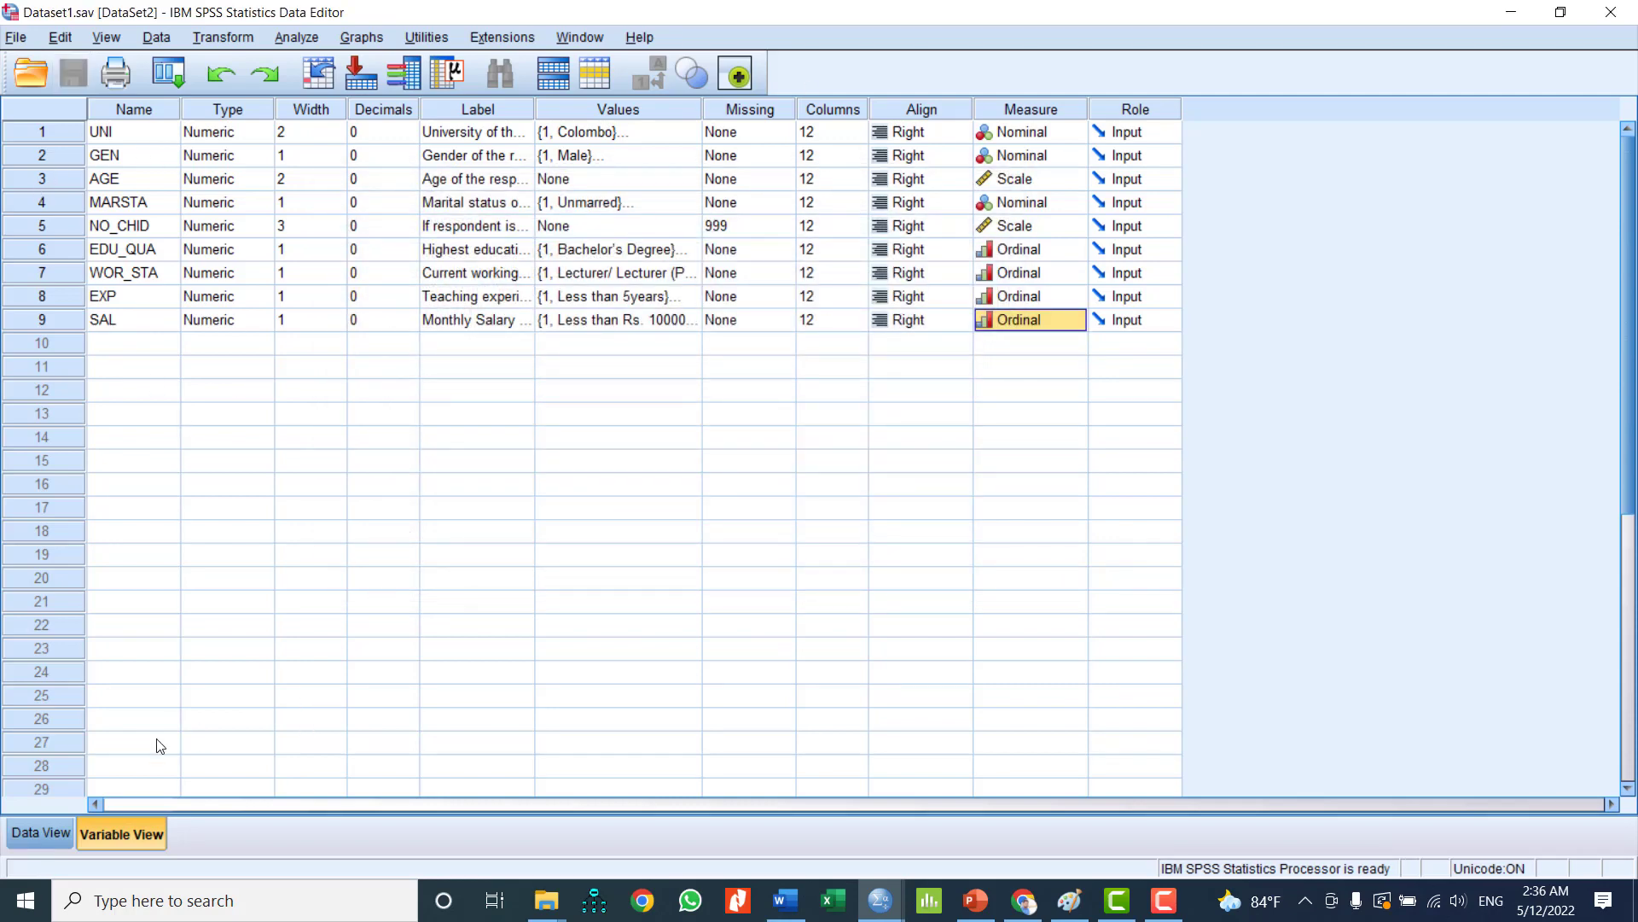
left_click(34, 834)
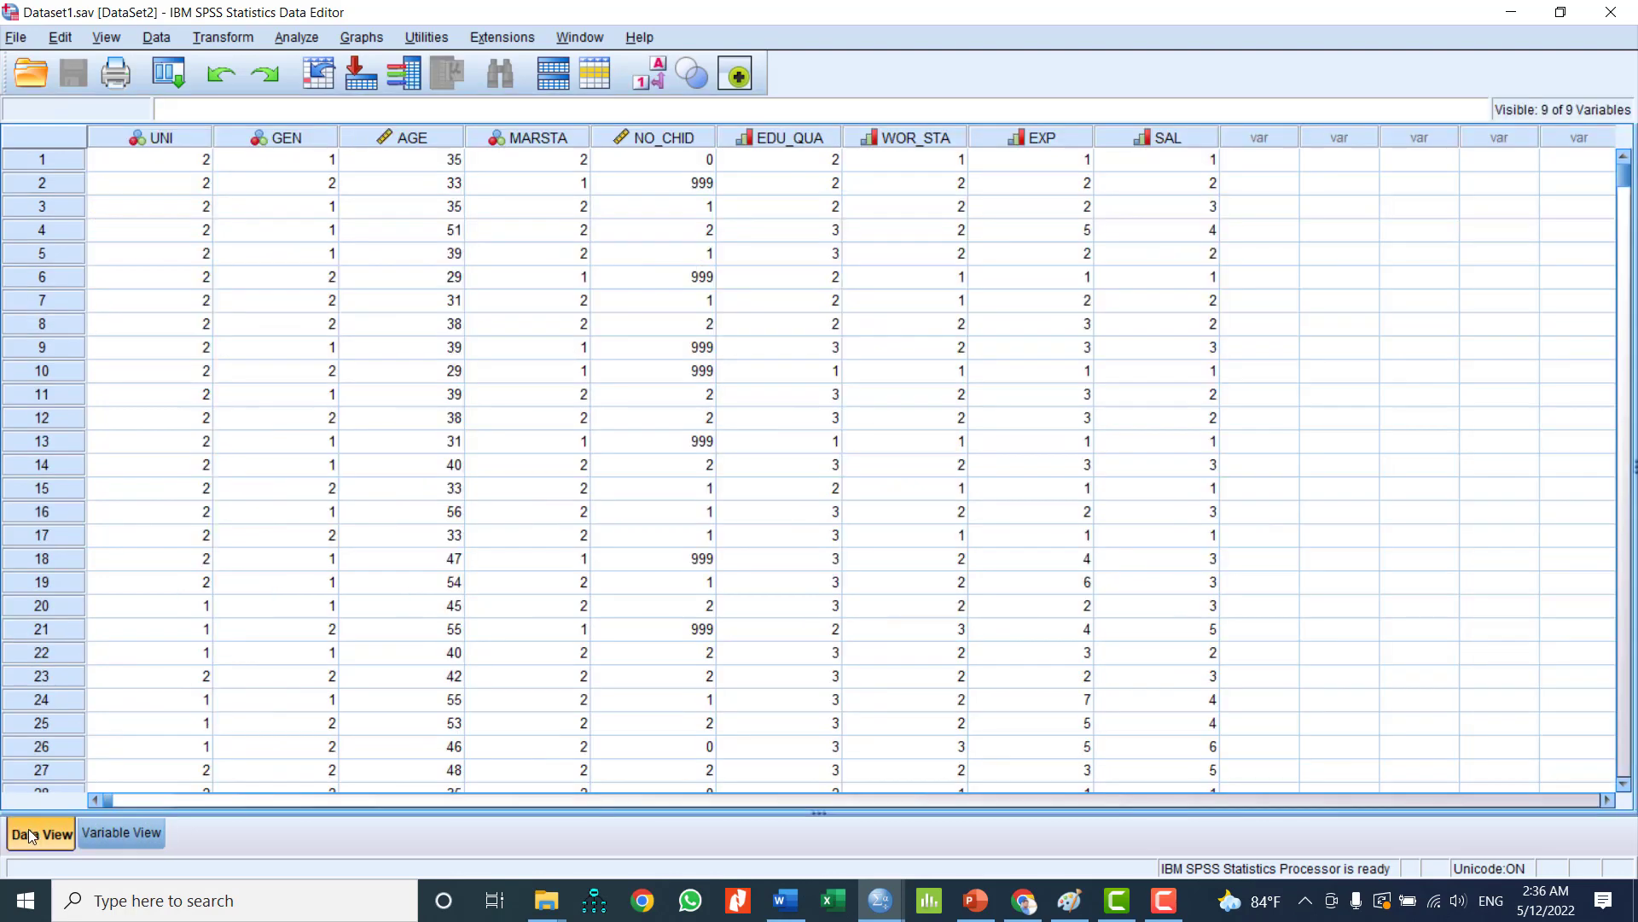